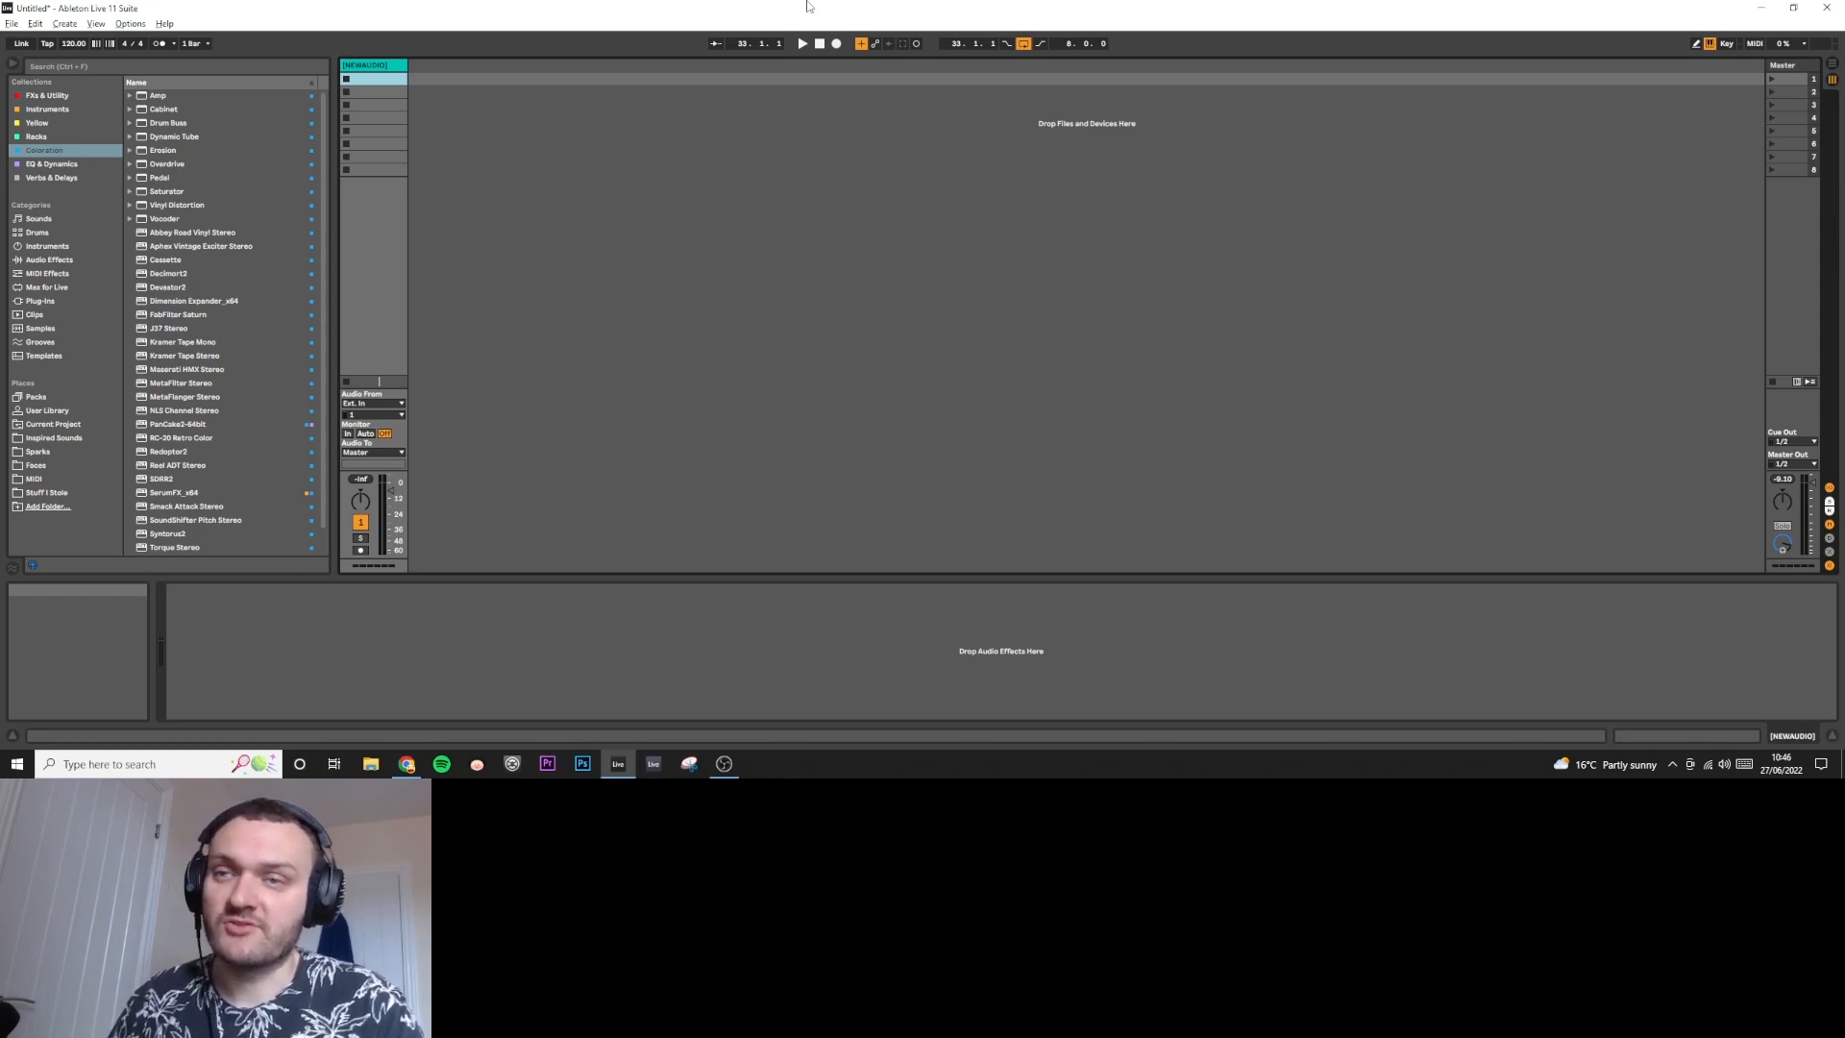
Show the Samples library and add scenes below the last one until the set has 128 scenes.
left_click(40, 327)
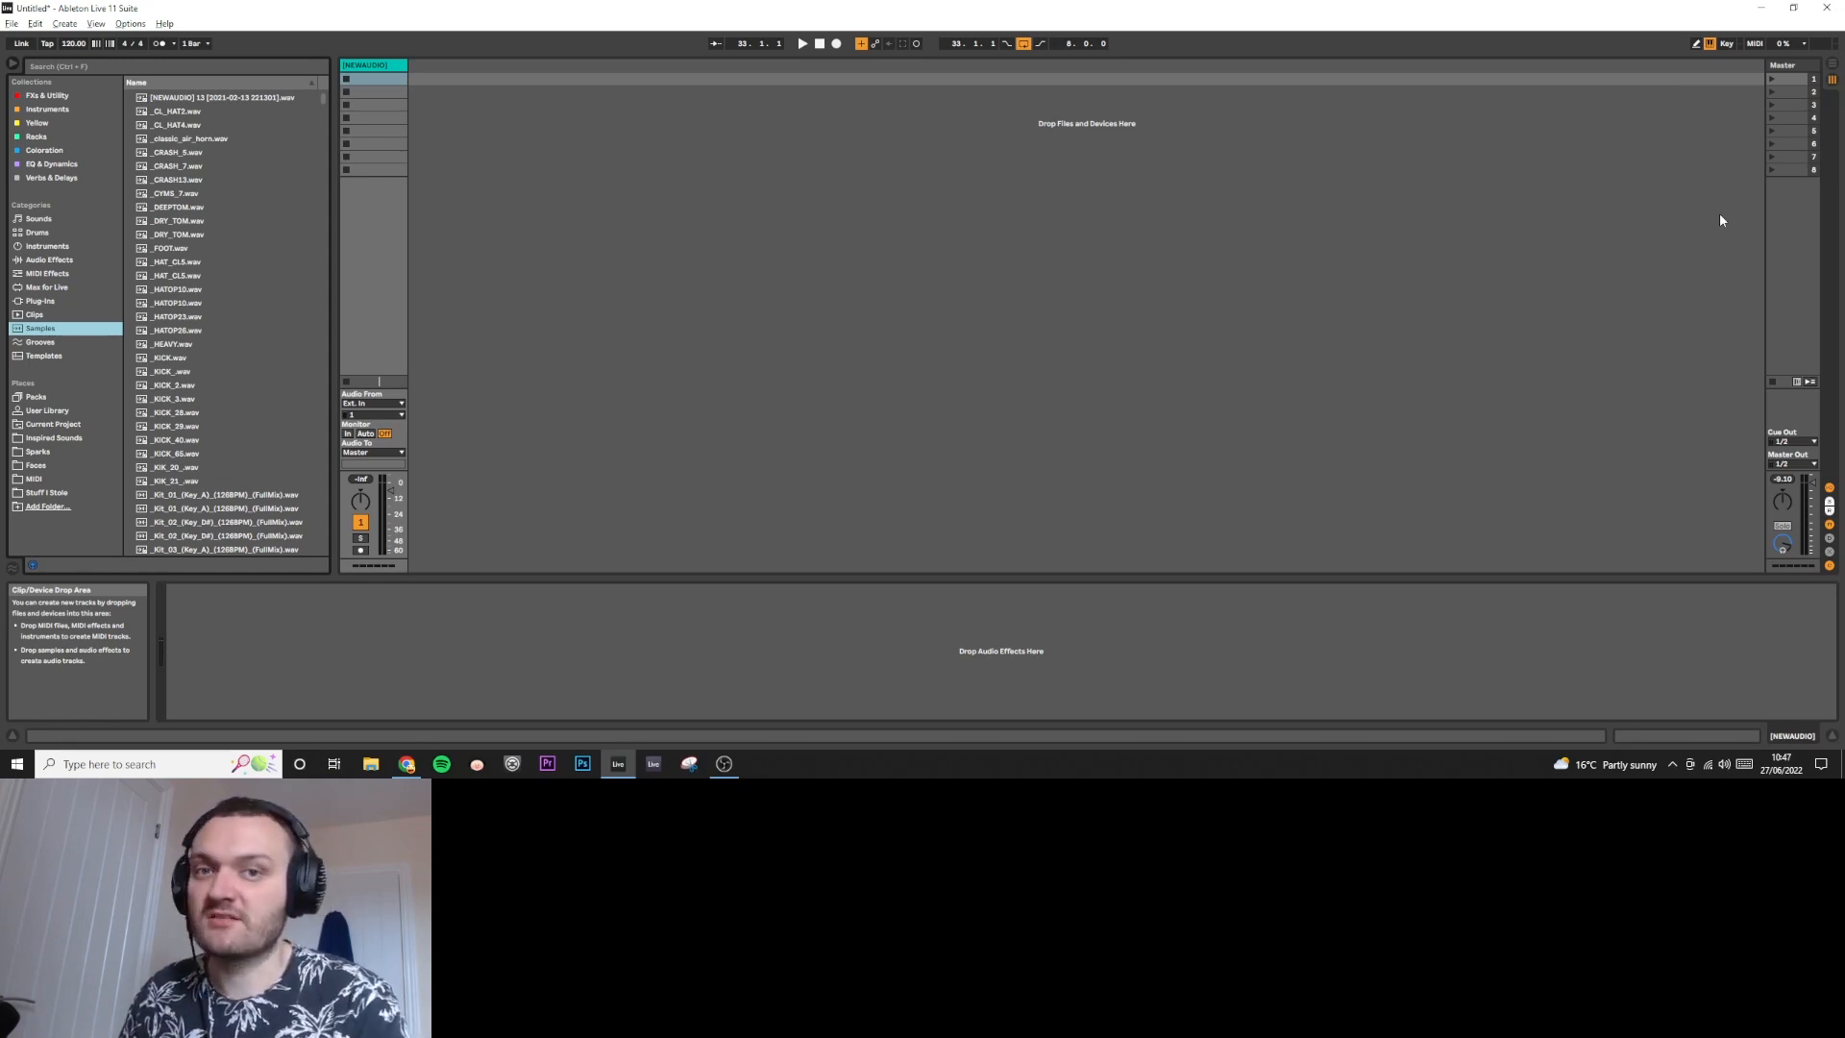
left_click(1785, 170)
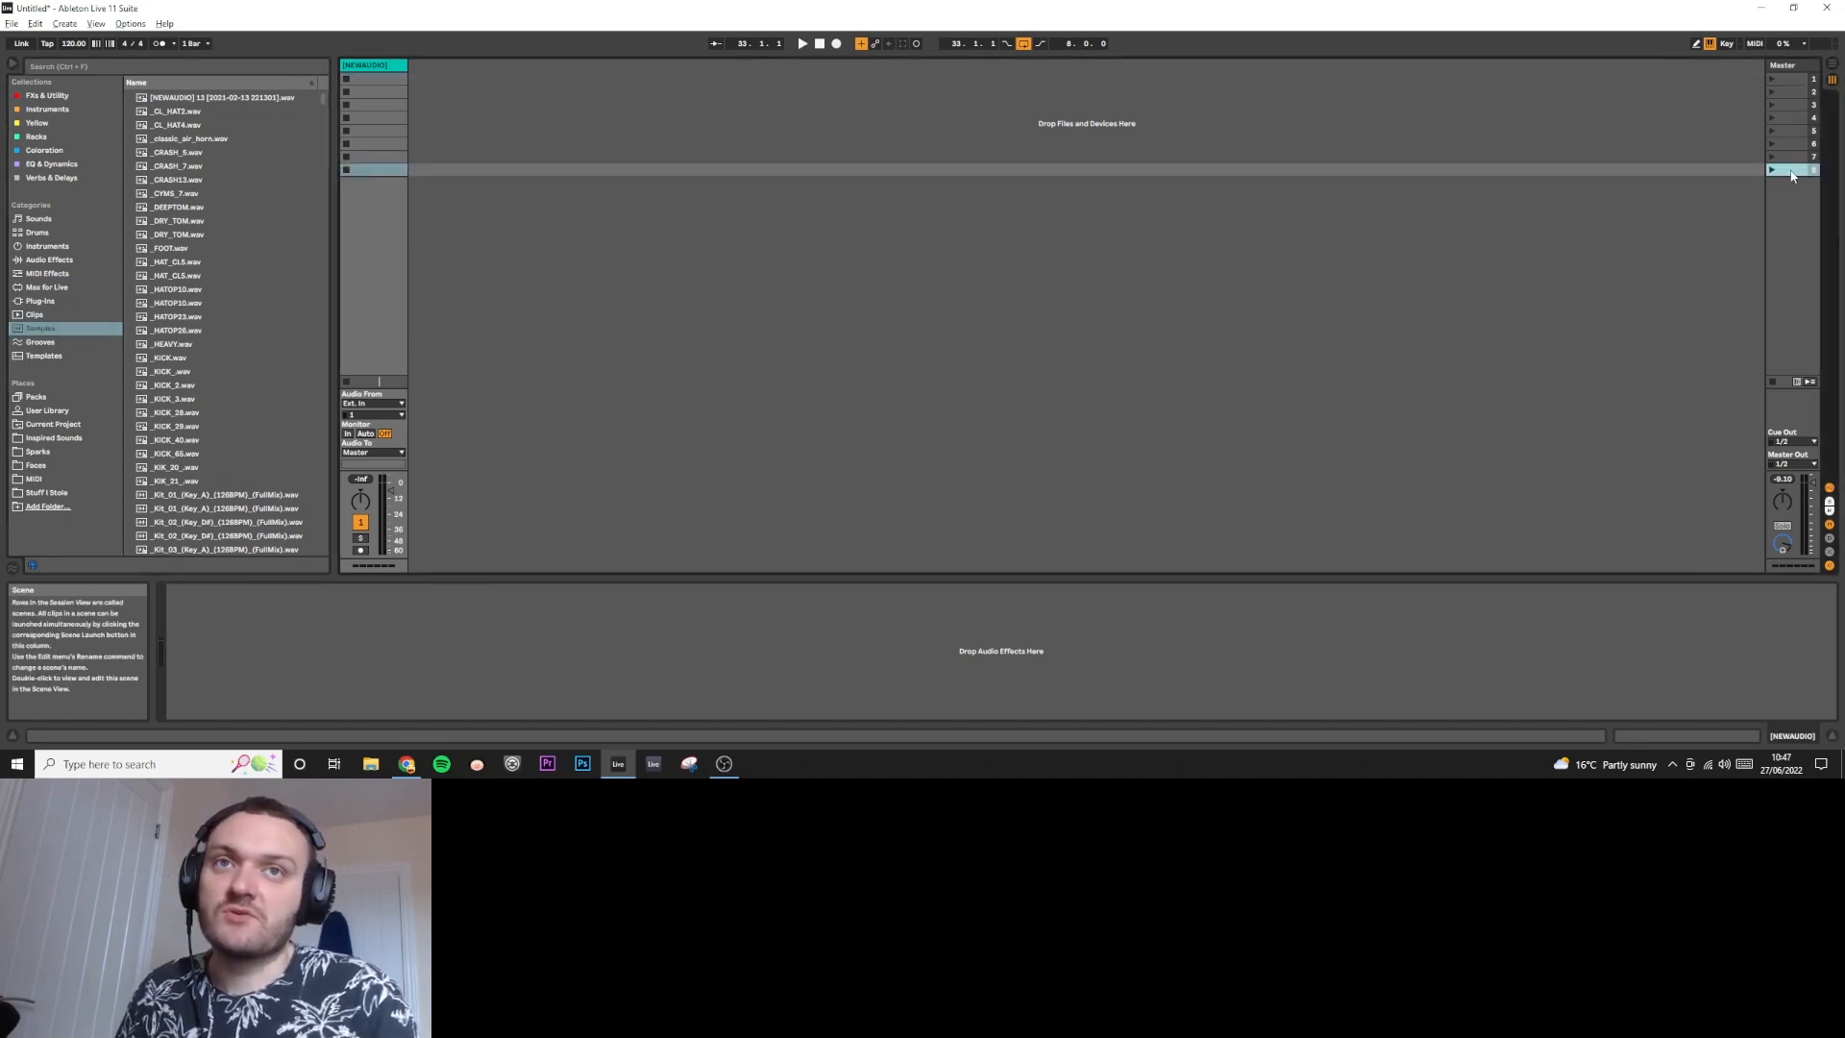
key("ctrl+i")
key("ctrl+i")
key("ctrl+i")
key("ctrl+i")
key("ctrl+i")
key("ctrl+i")
key("ctrl+i")
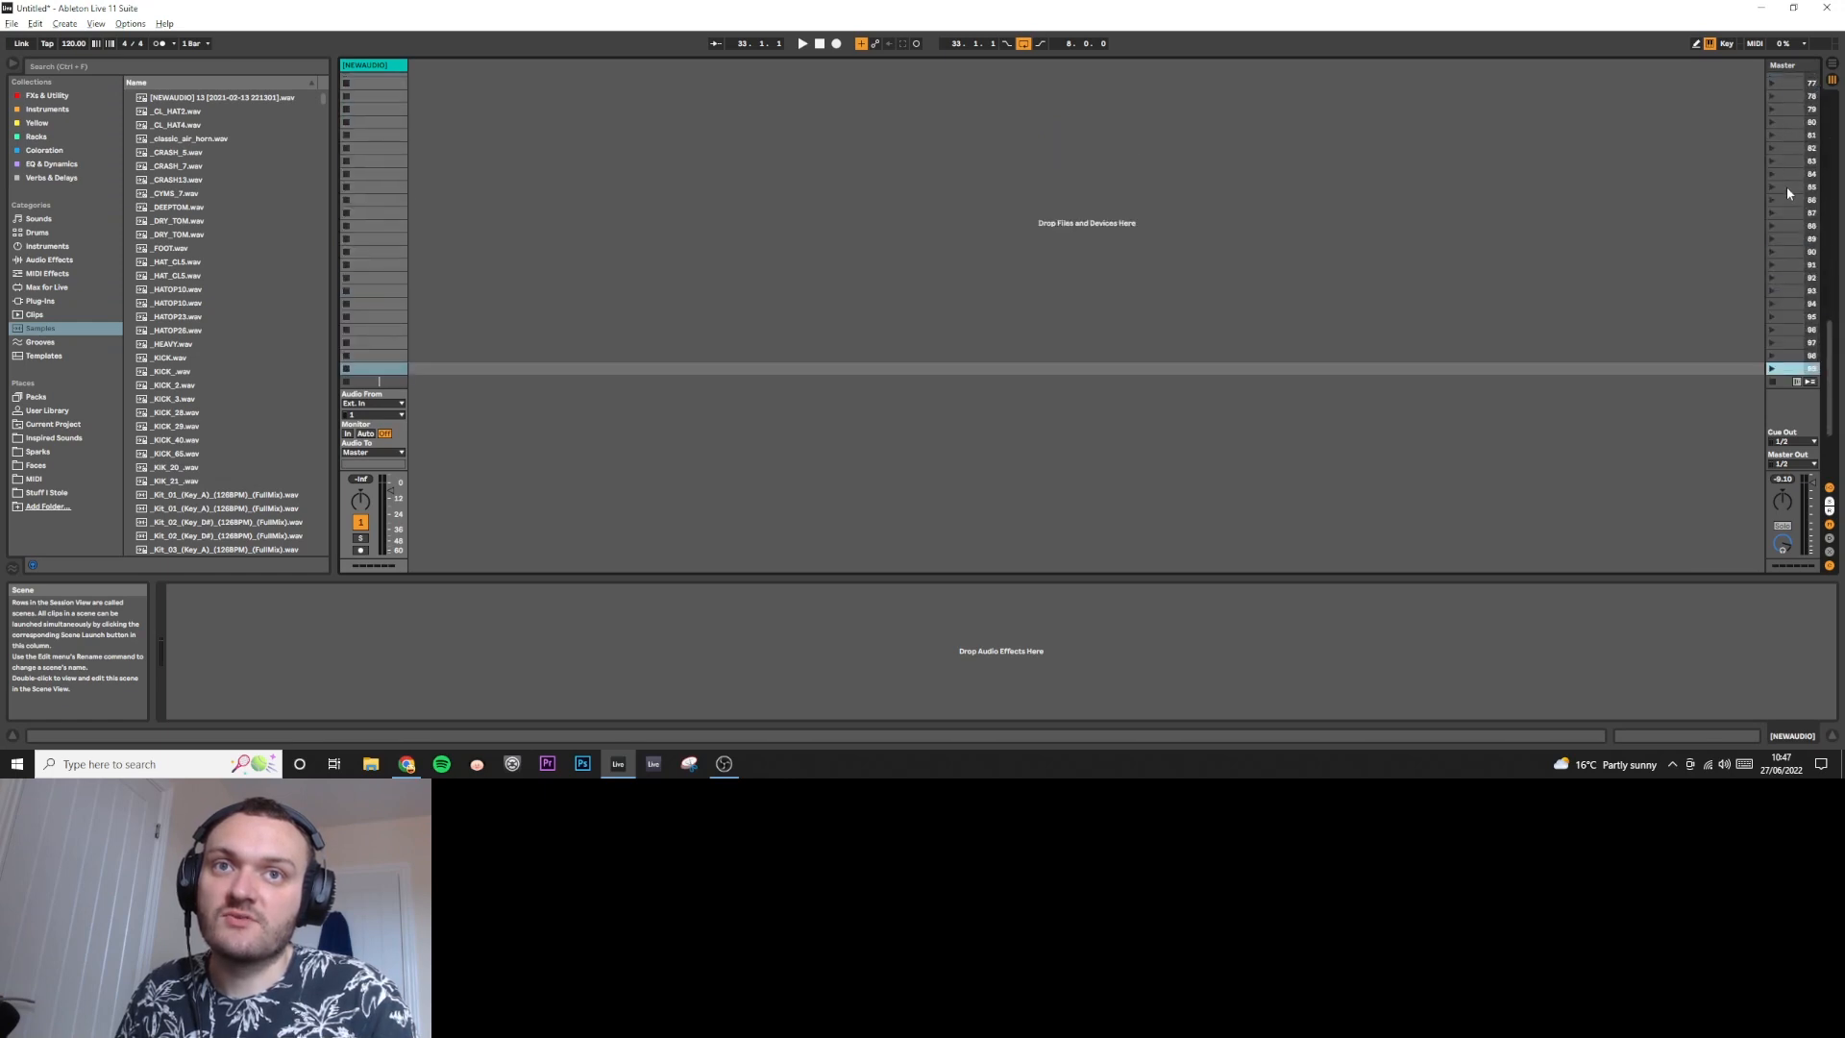
key("ctrl+i")
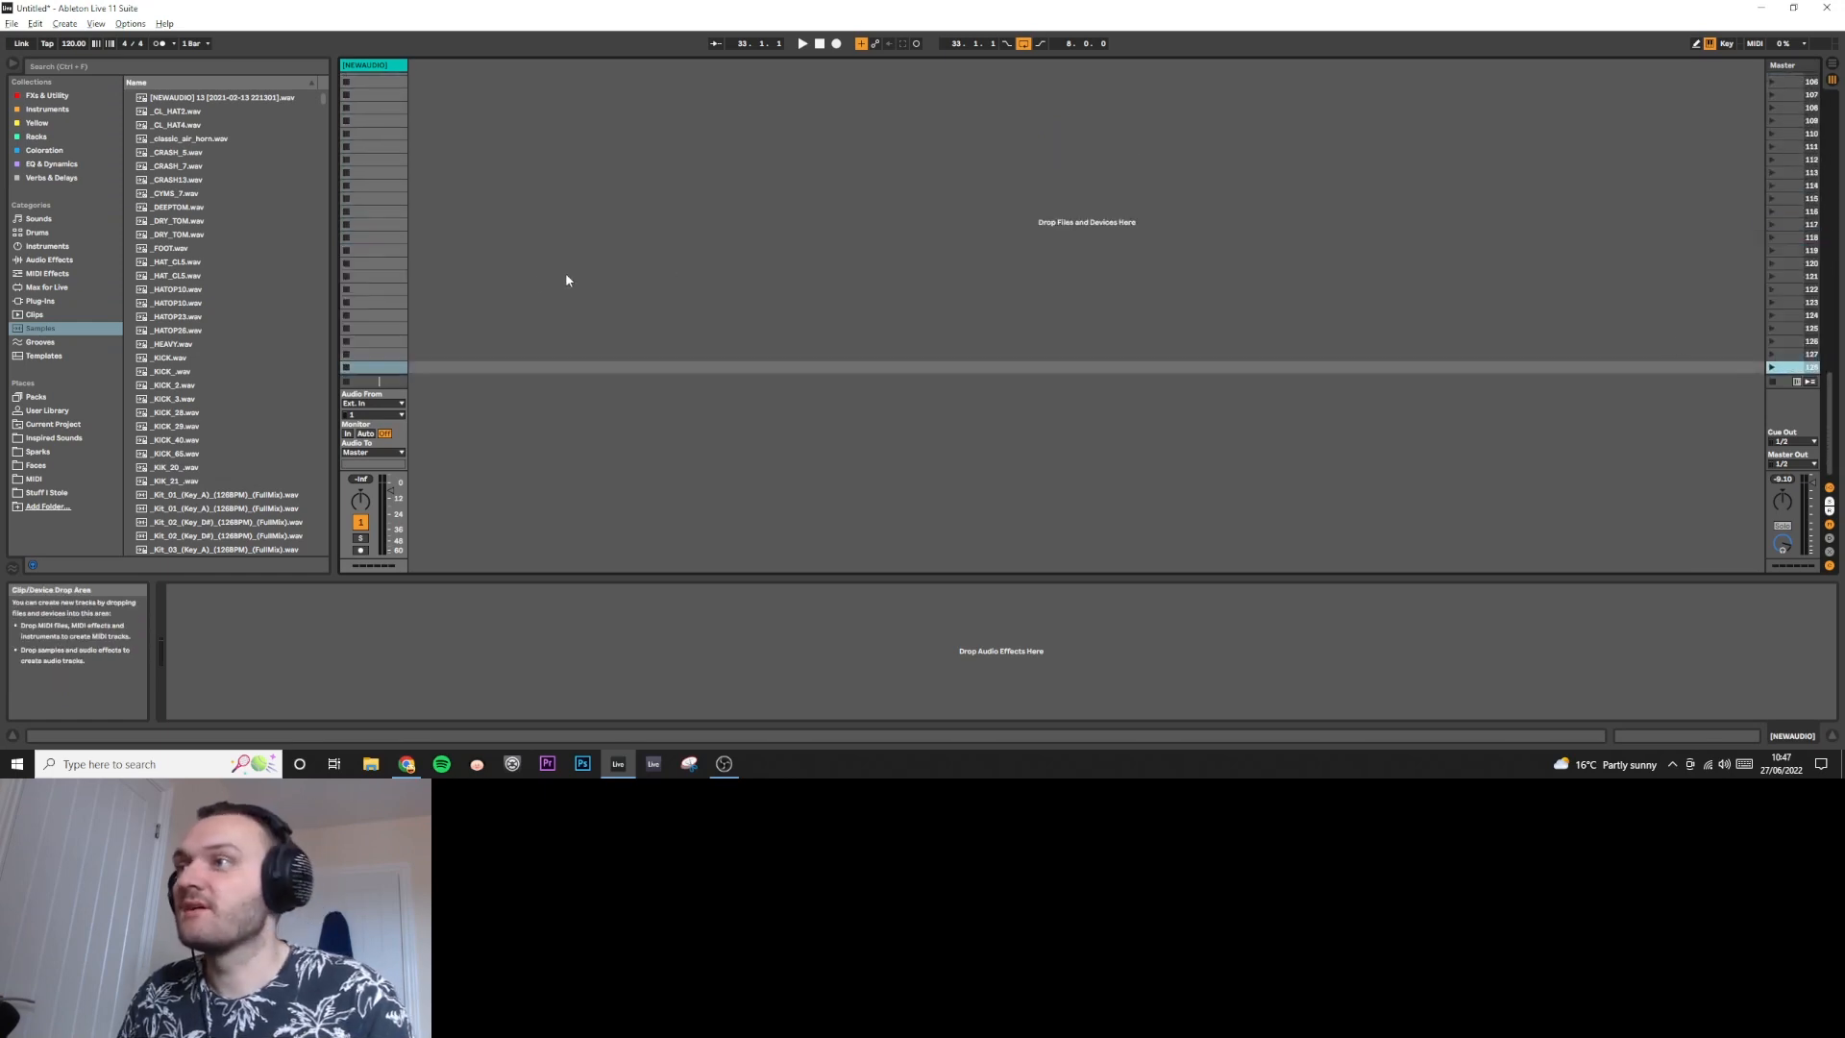
Search the samples for "kick" and select Kick Acoustified 01 1.aif as the start of the sample range.
left_click(171, 69)
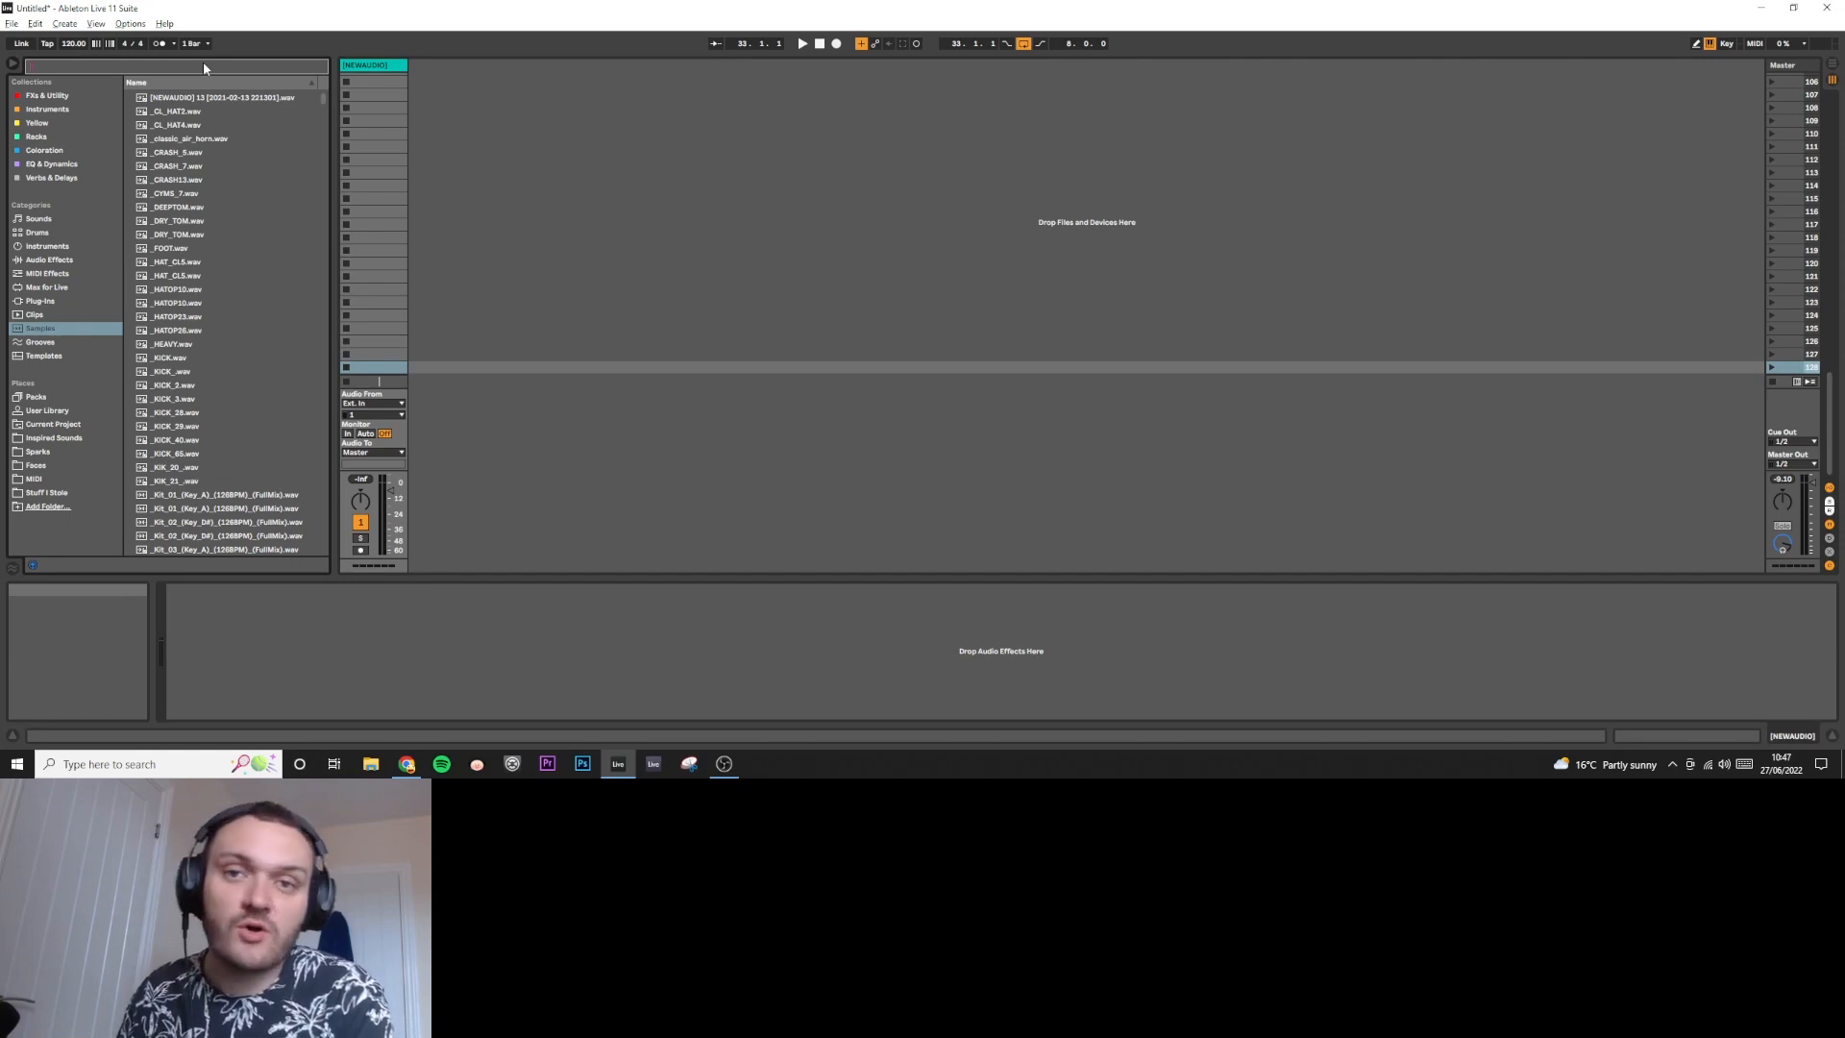
type("kick")
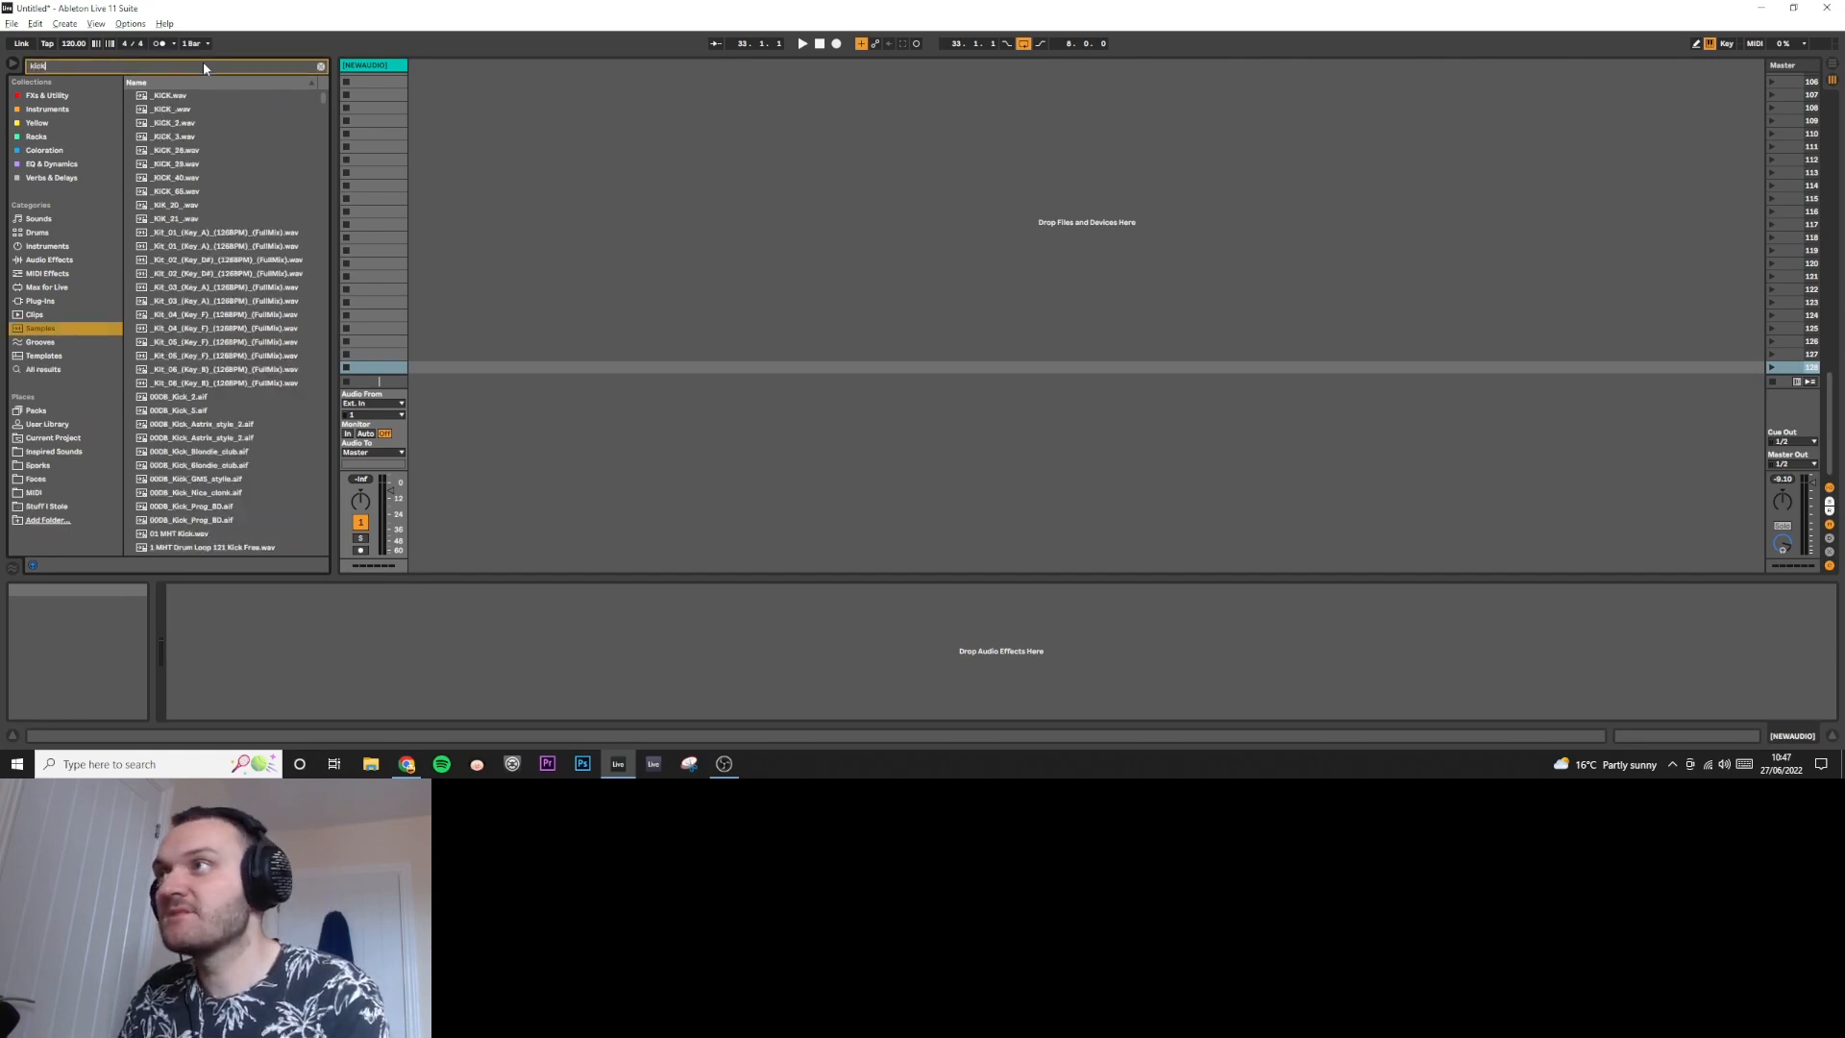
left_click_drag(323, 98, 328, 223)
right_click(240, 181)
left_click(212, 113)
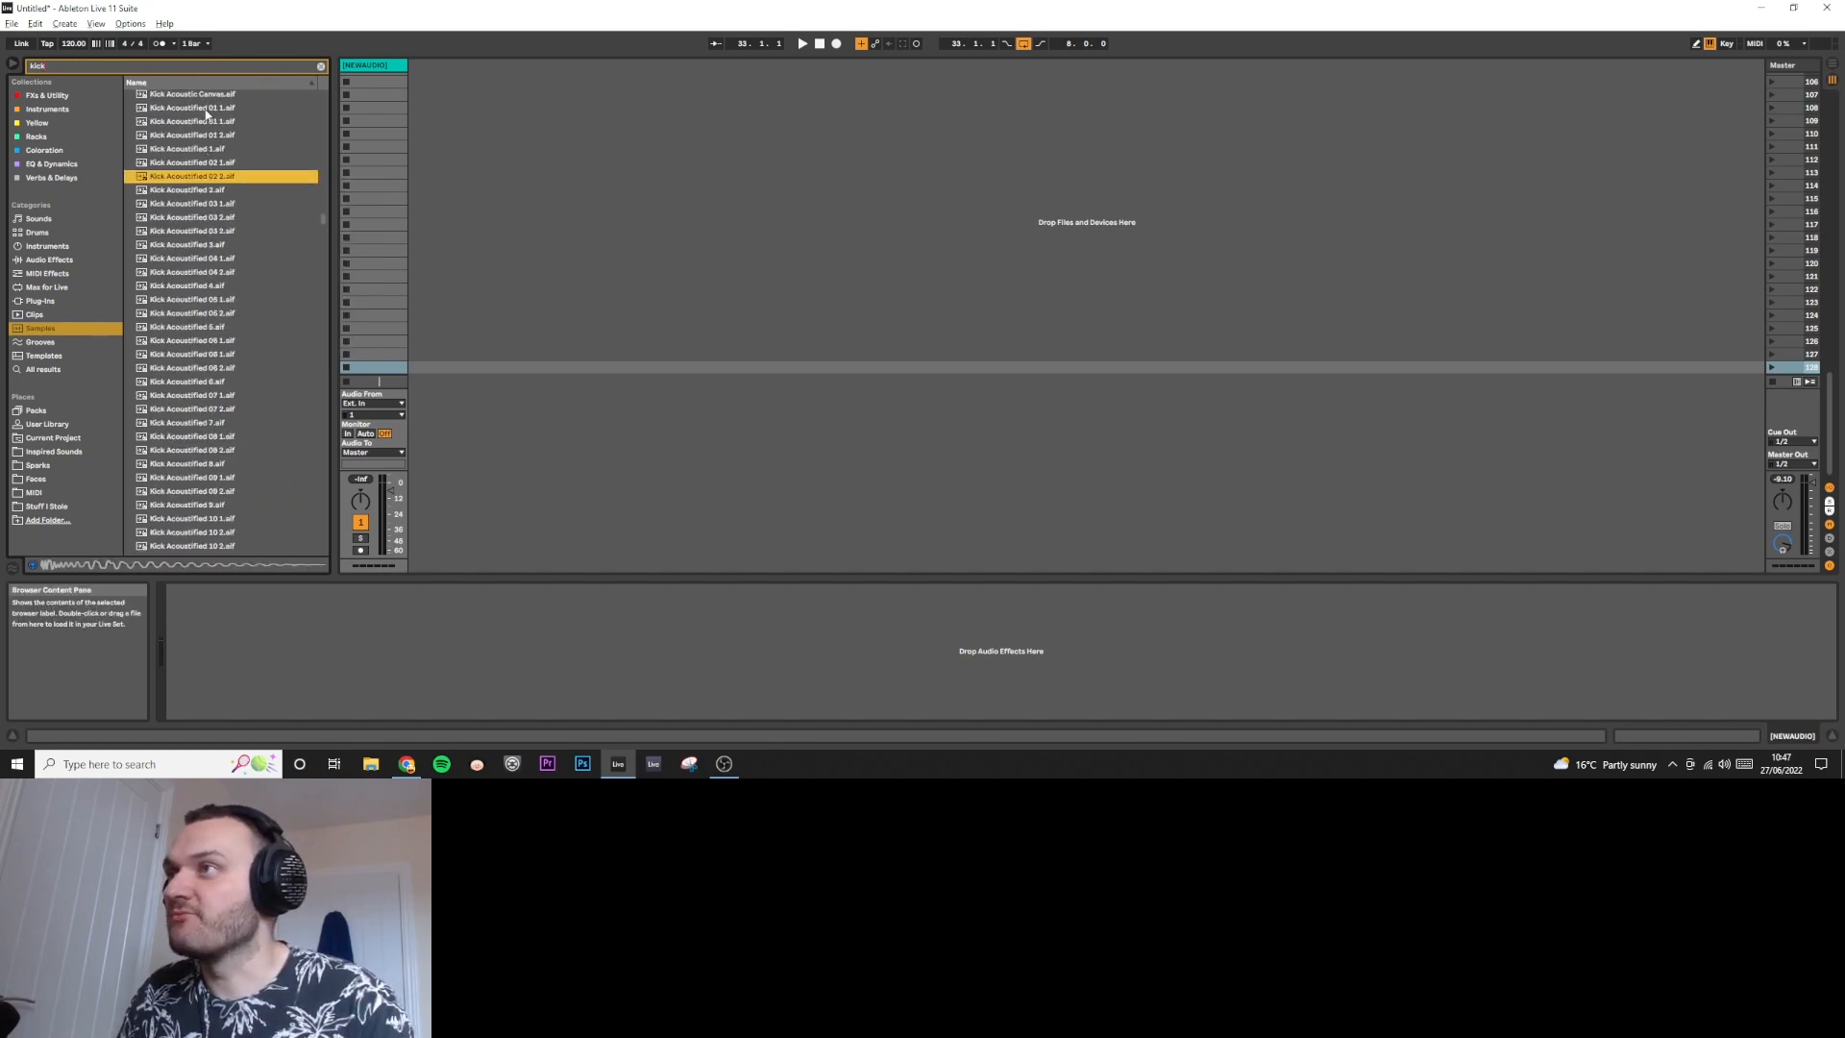
left_click(211, 109)
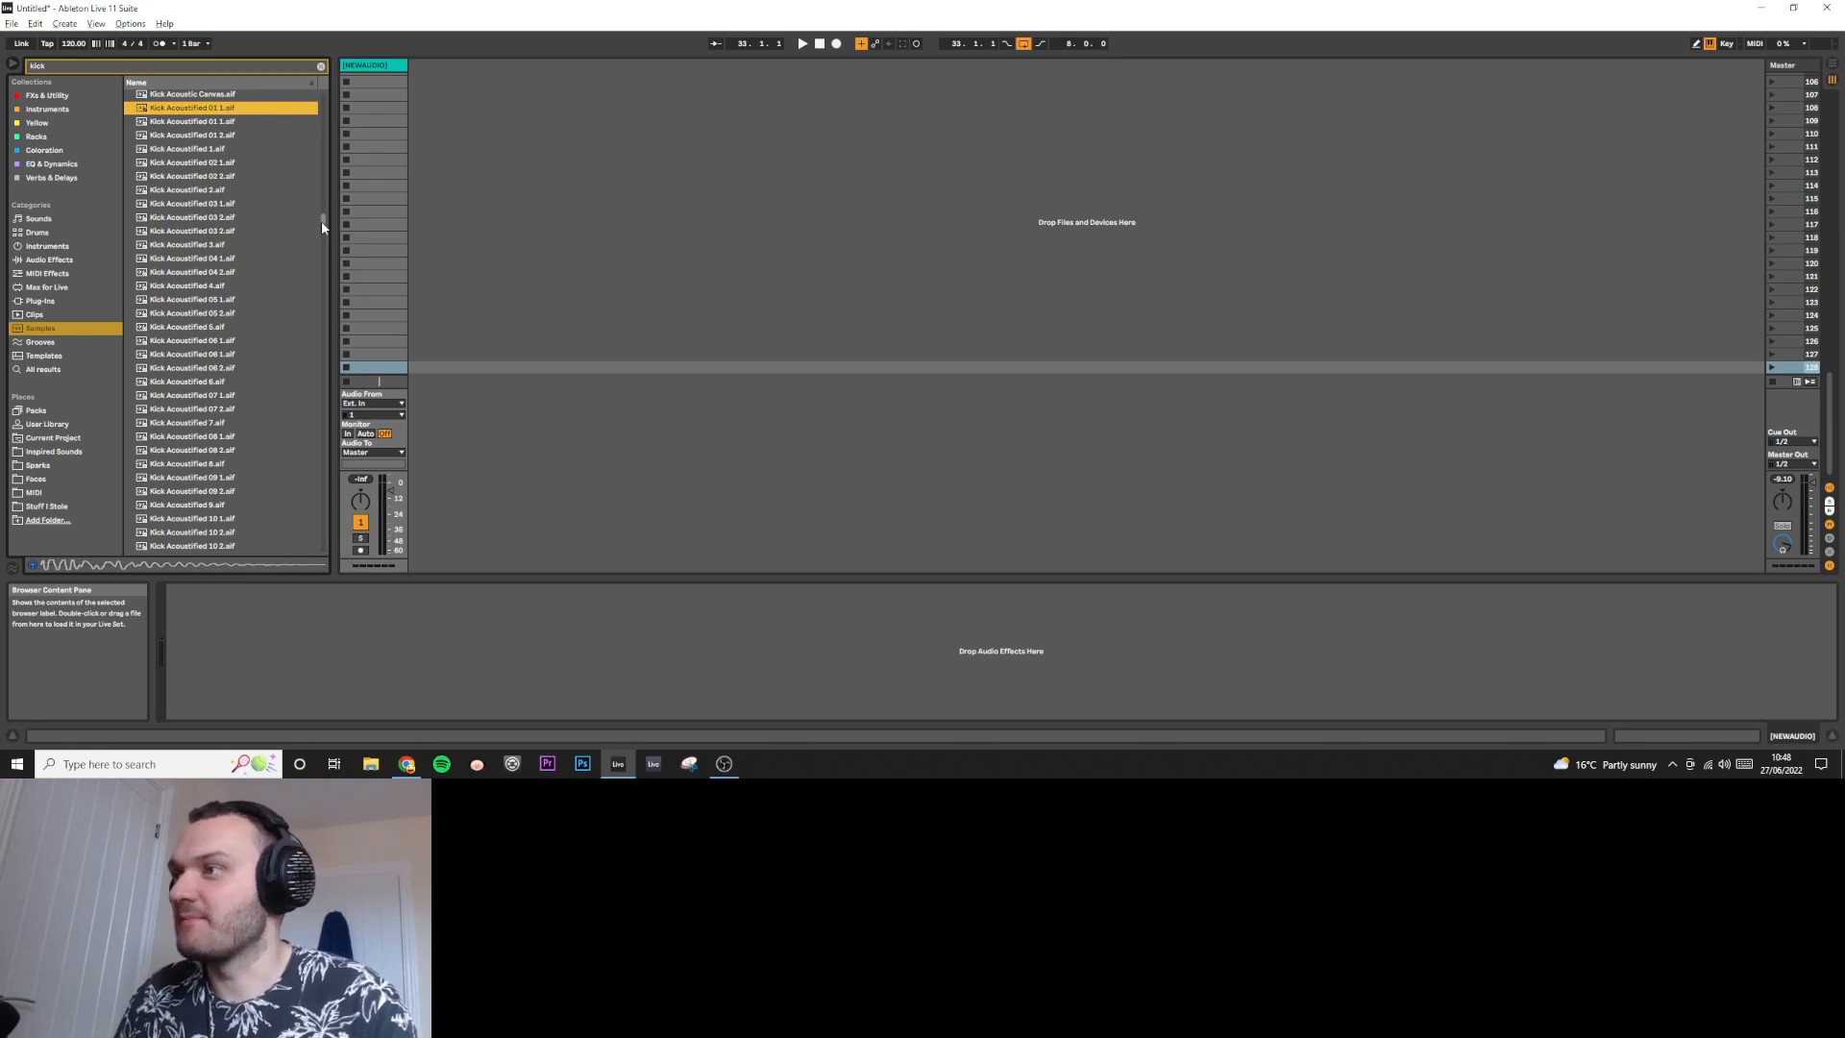
Extend the sample selection through Kick Bricks.wav and place the samples in the audio track's clip slots from scene 1.
left_click_drag(322, 223, 323, 248)
left_click(280, 259, "shift")
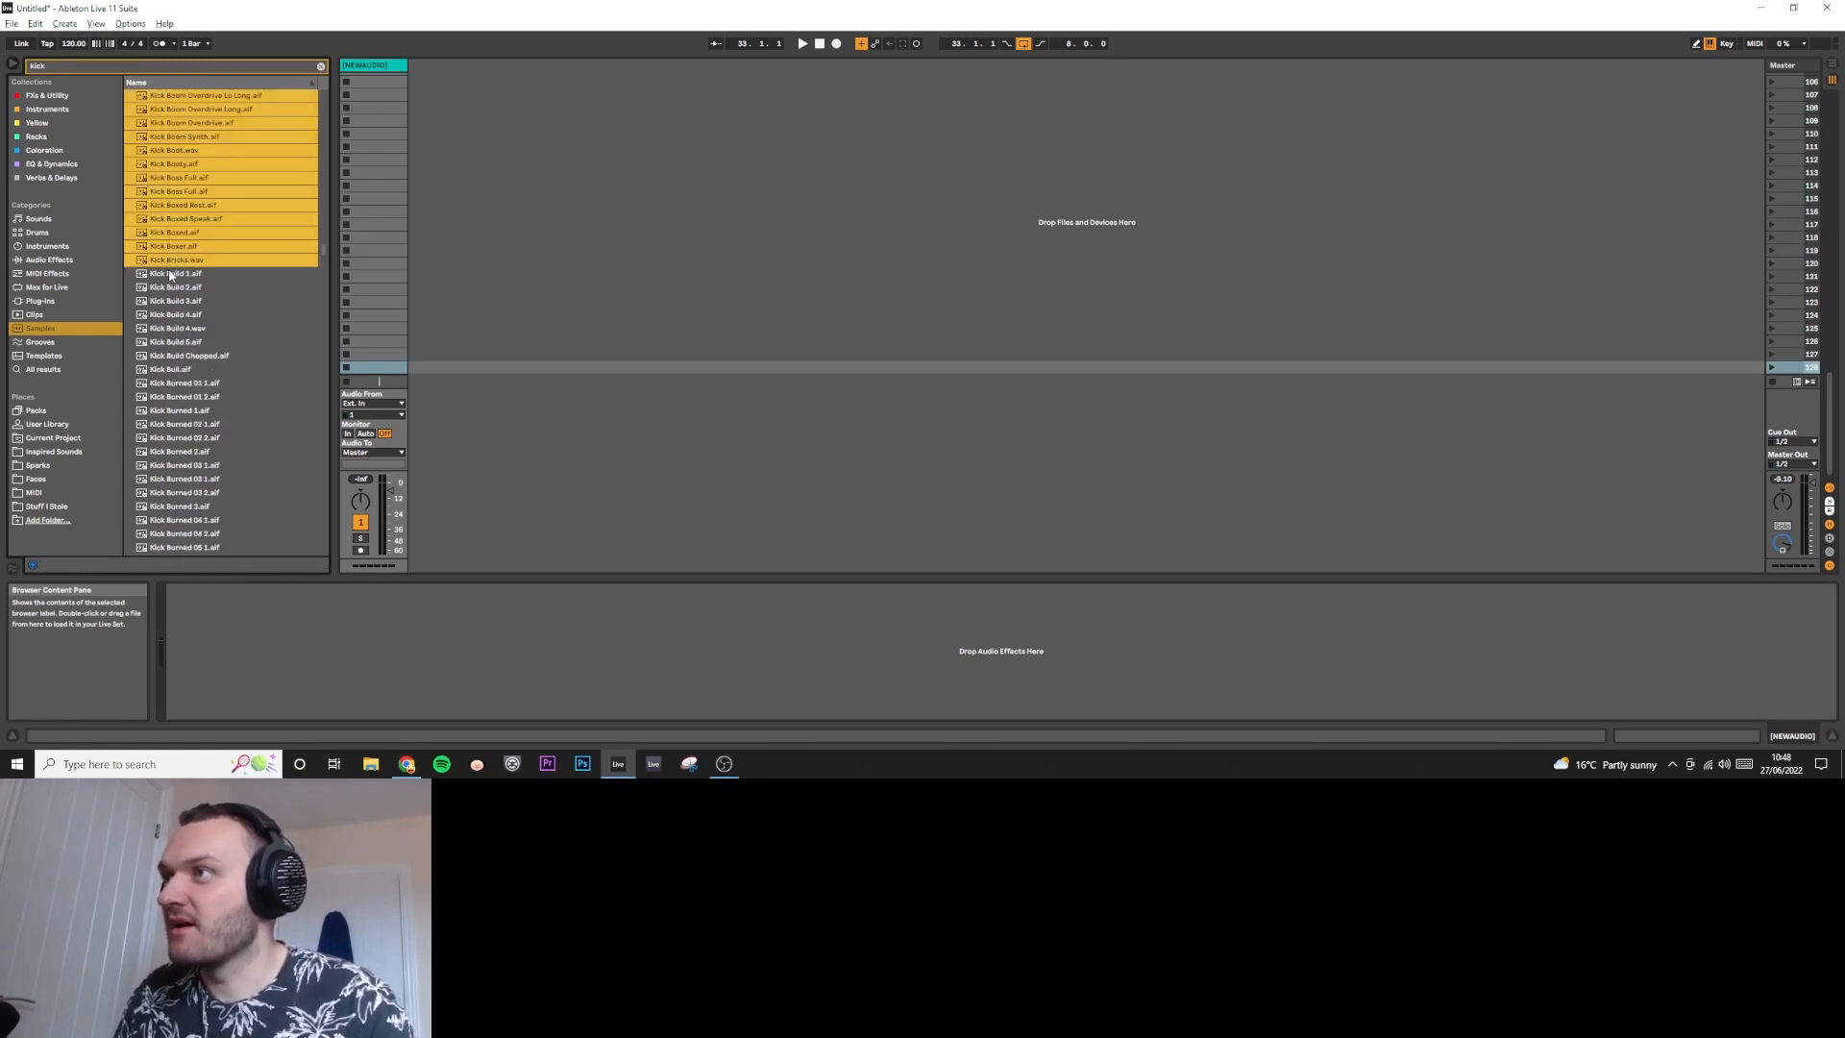
left_click_drag(1830, 409, 1830, 129)
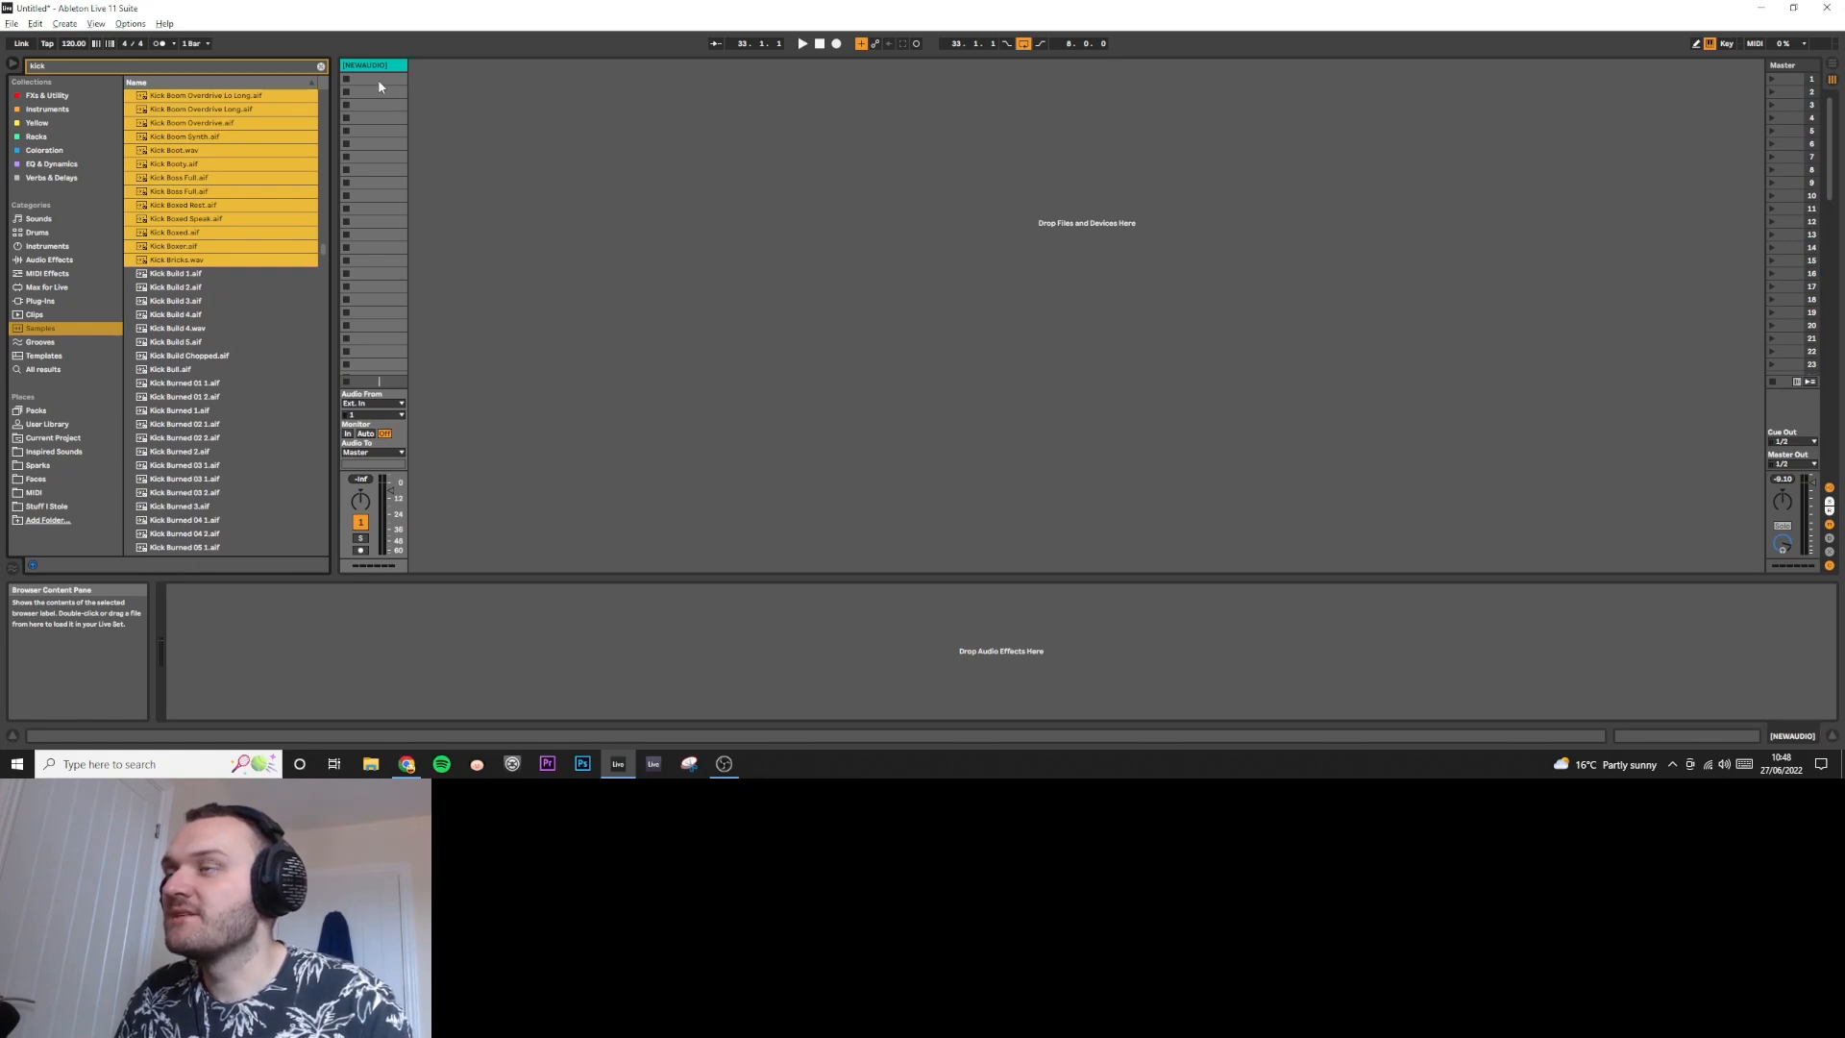
left_click_drag(379, 86, 379, 87)
Delete all the surplus scenes after scene 128.
left_click_drag(1837, 126, 1830, 338)
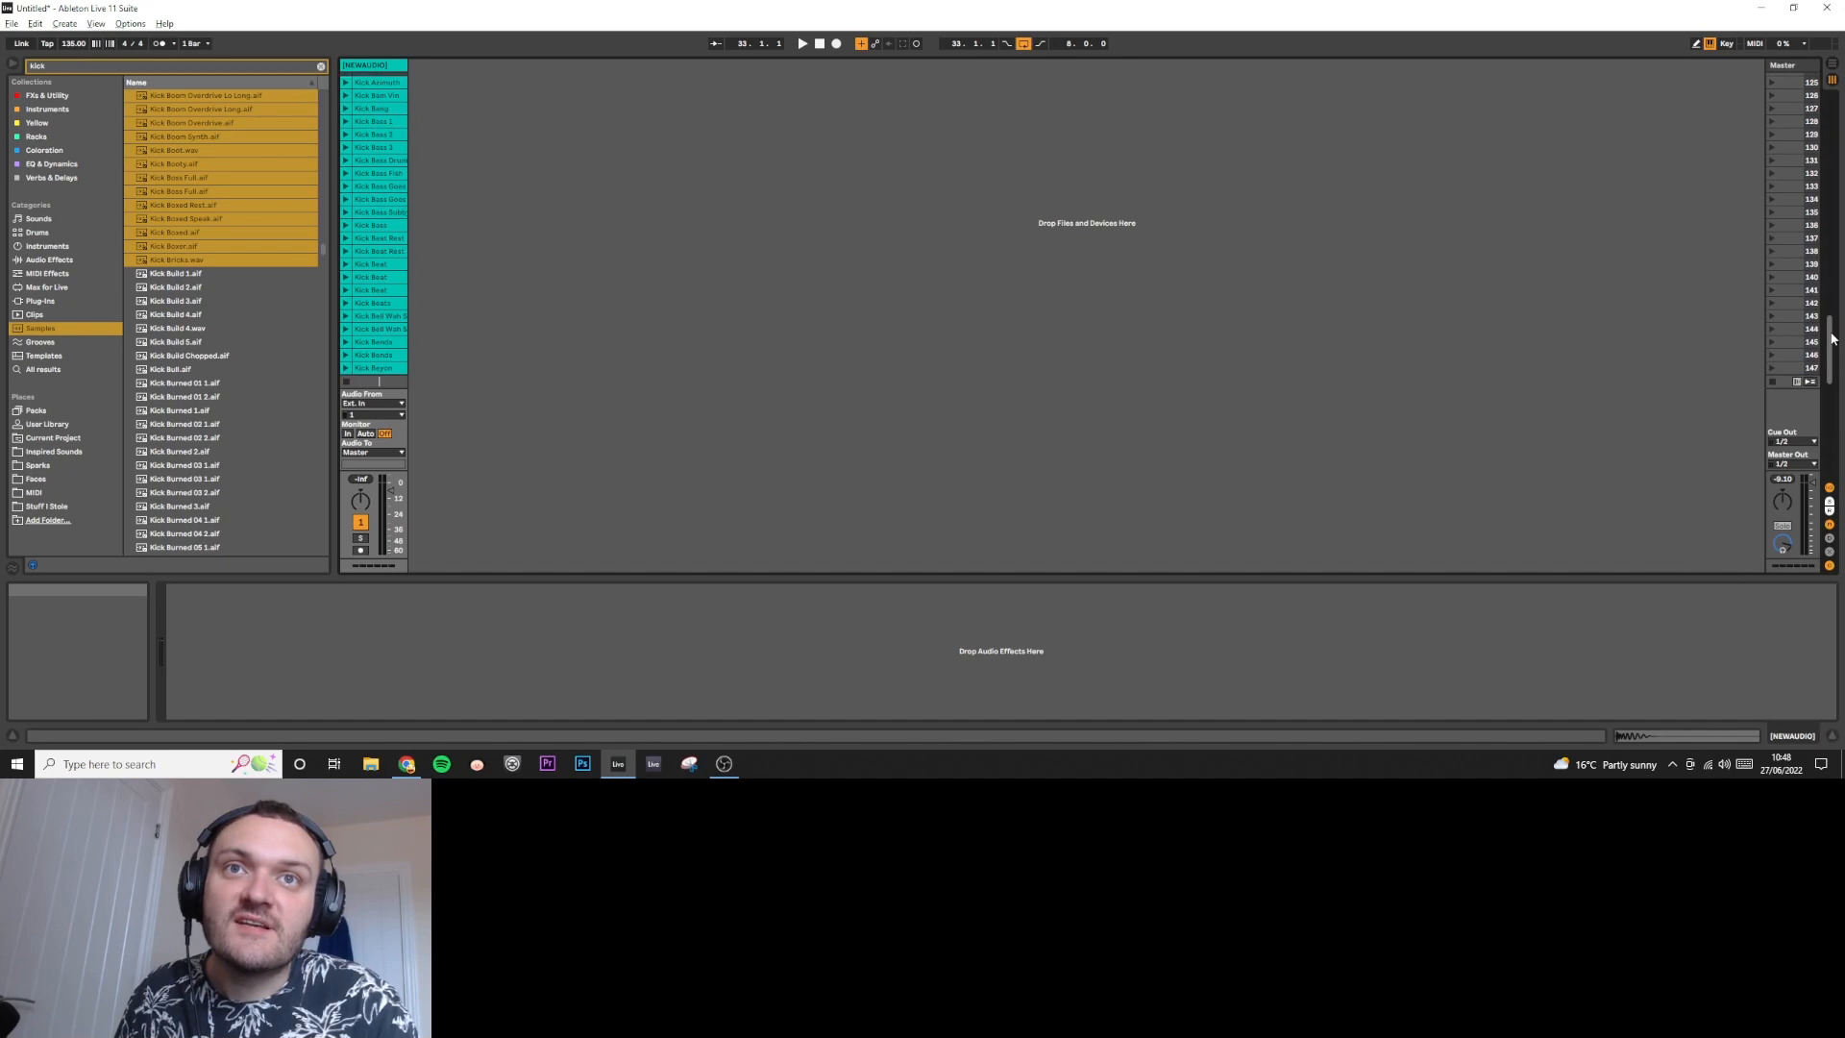
left_click(1787, 137)
key("ctrl+a")
scroll(1790, 158, "up", 5)
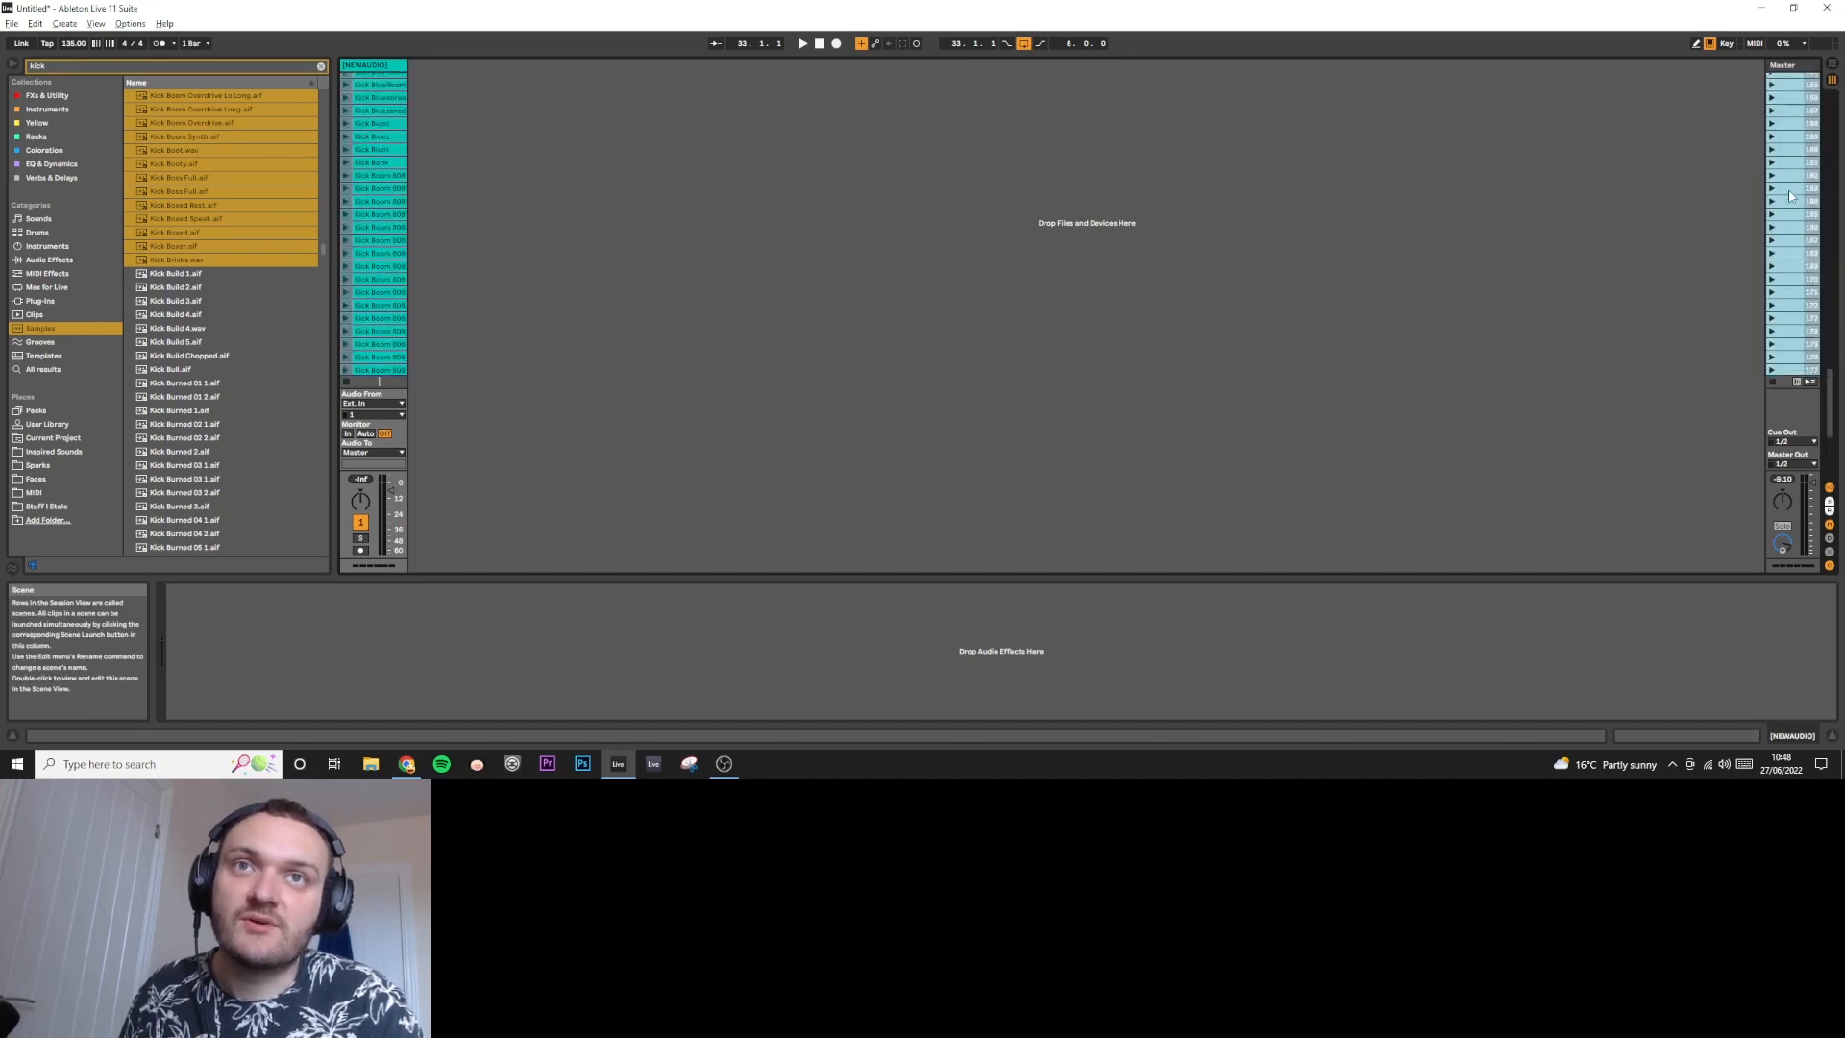
scroll(1792, 202, "up", 10)
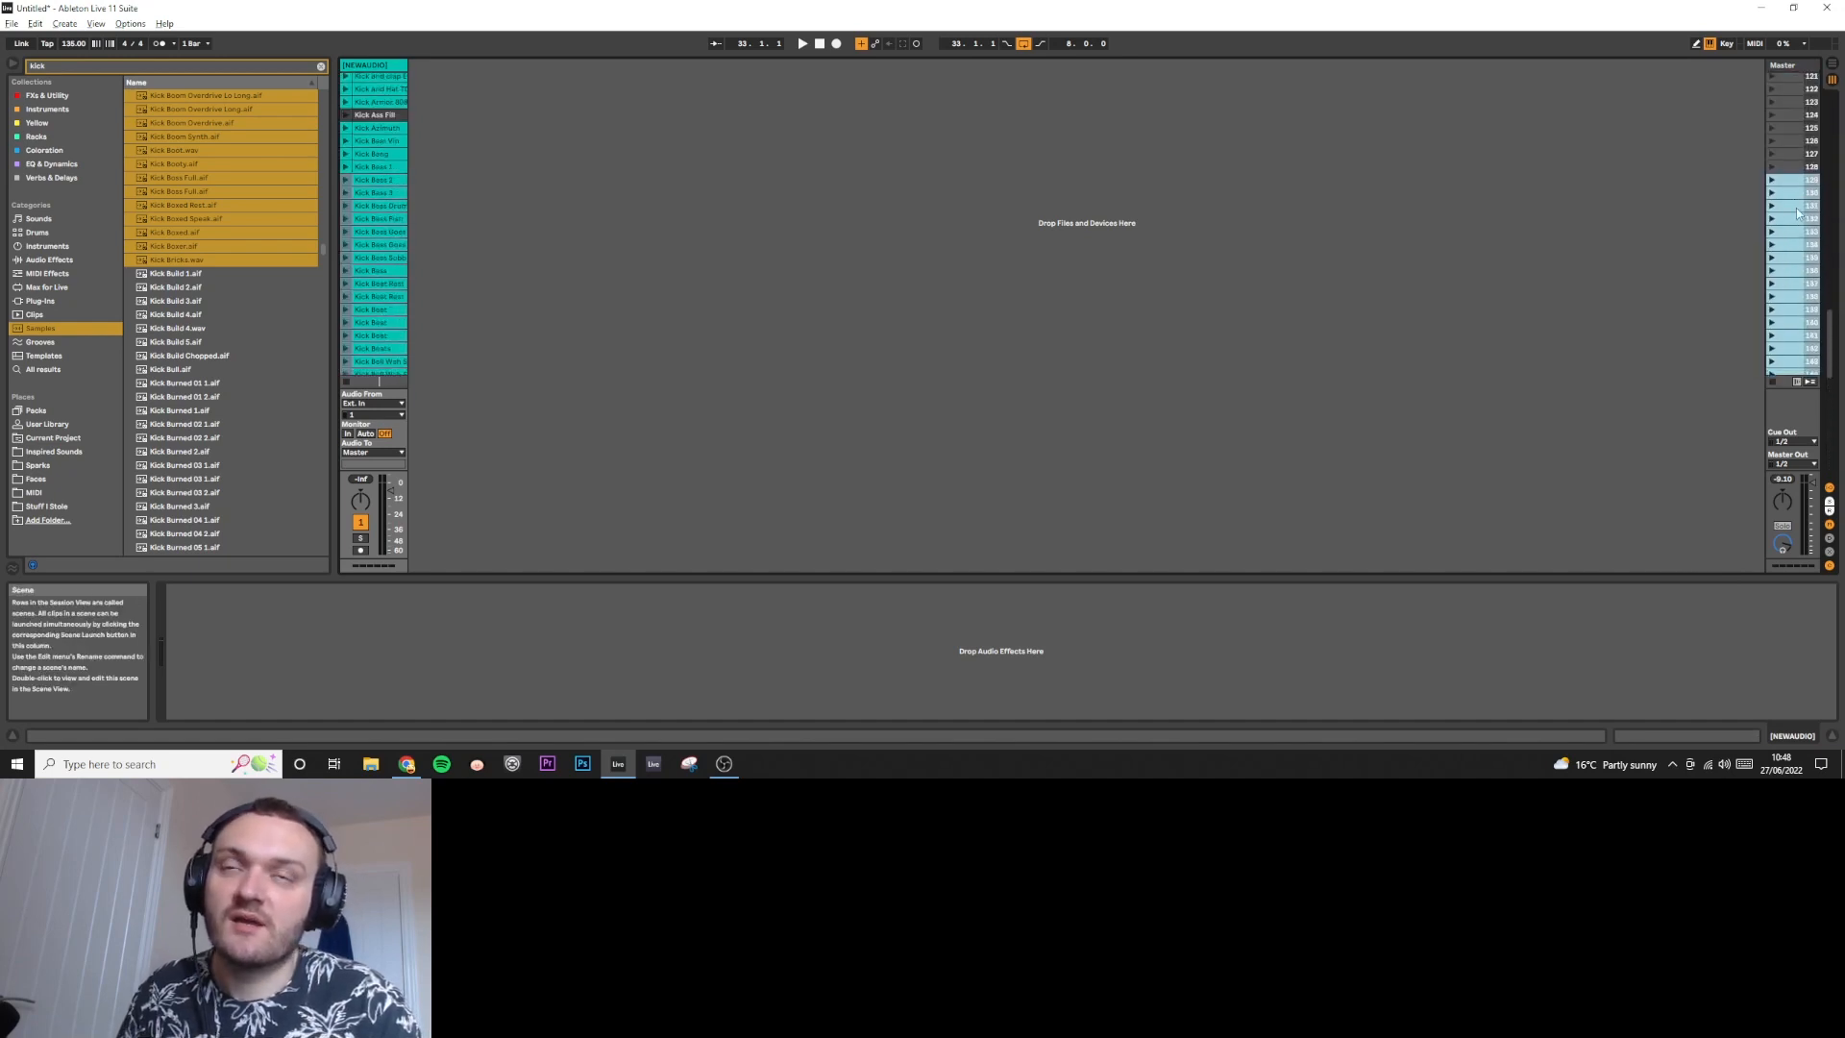
key("Delete")
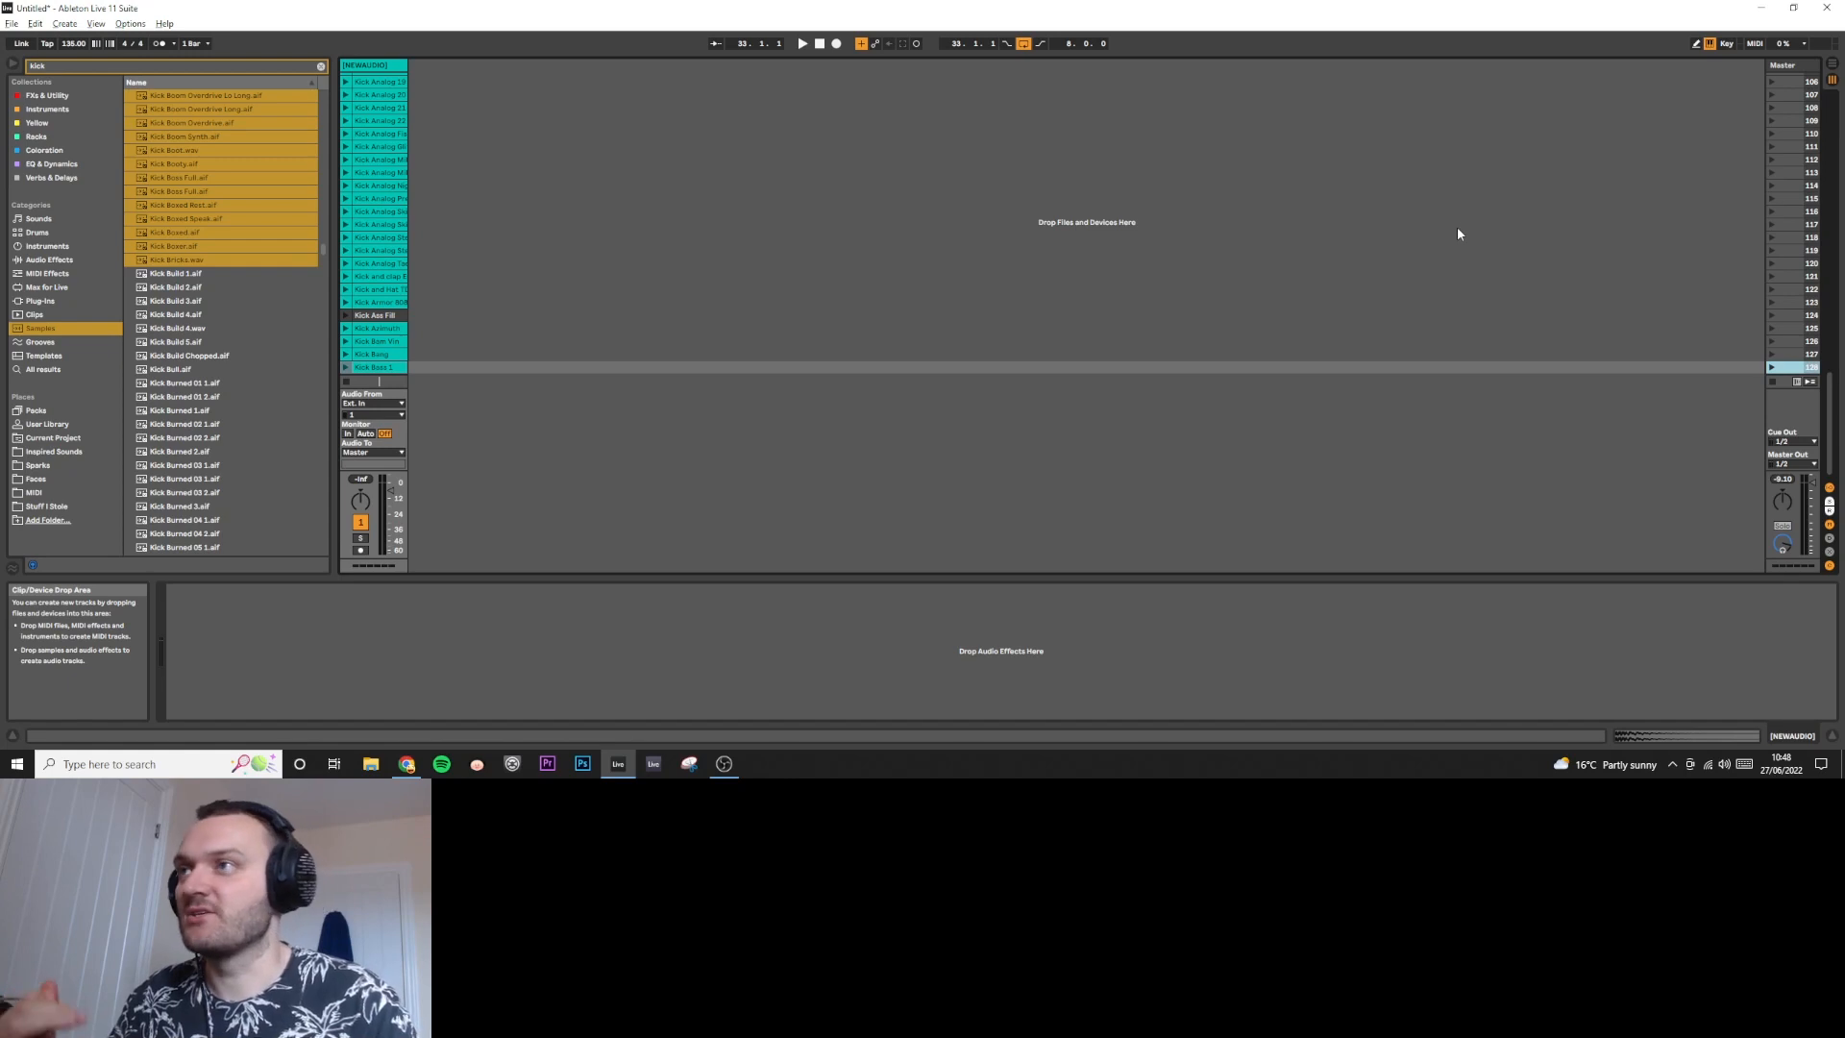
Insert a MIDI track with a Sampler and load all the kick clips from the audio track into it.
right_click(467, 130)
left_click(481, 143)
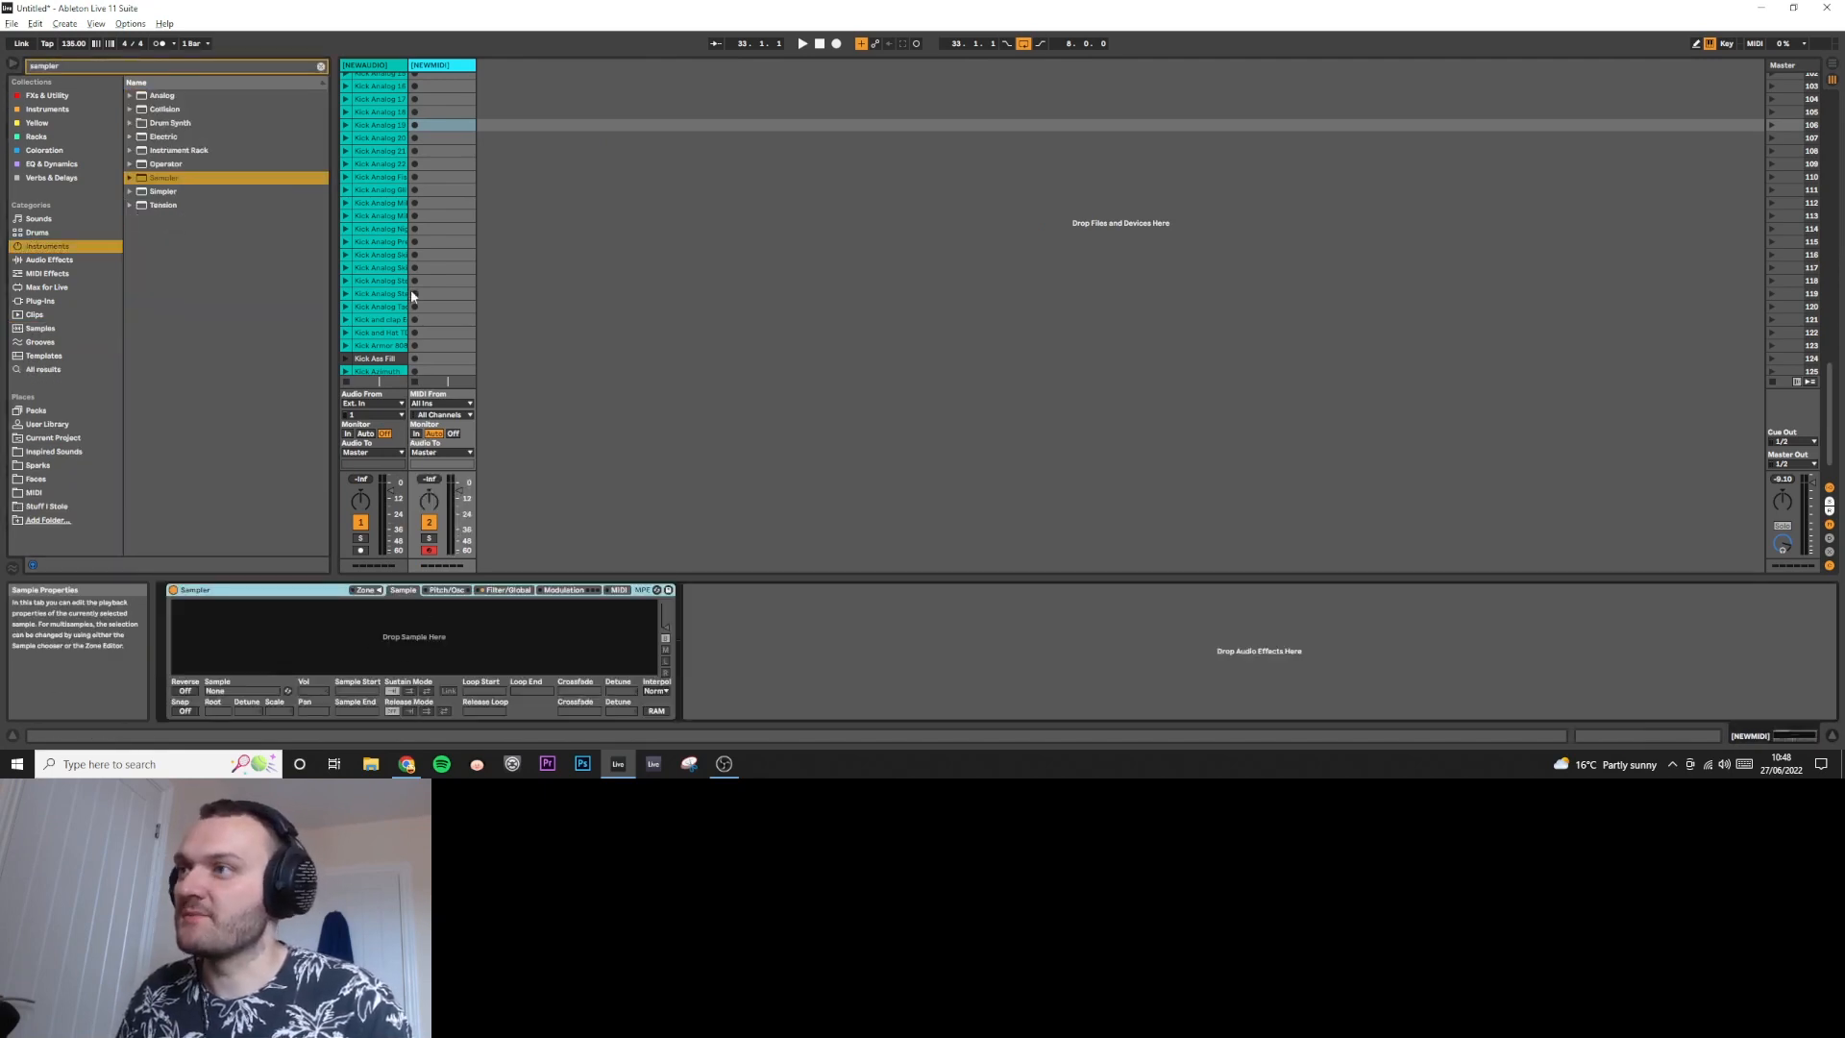
left_click(383, 215)
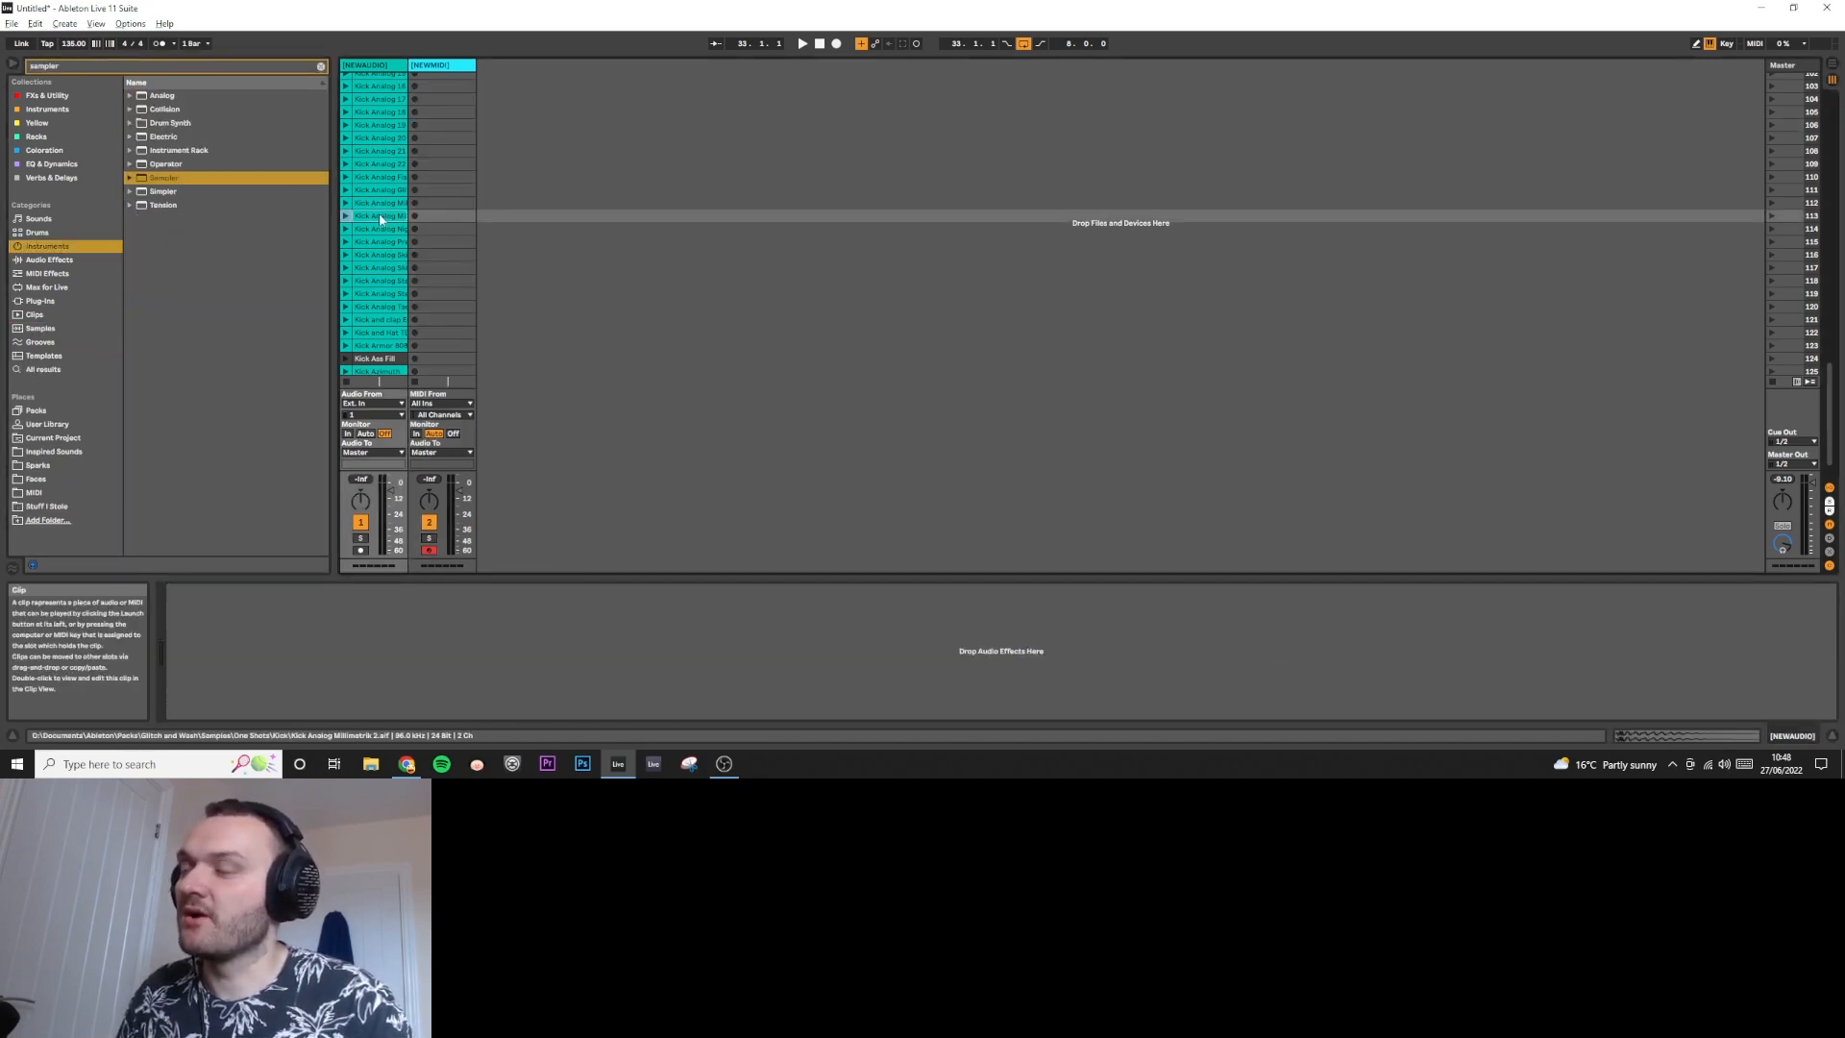
key("ctrl+a")
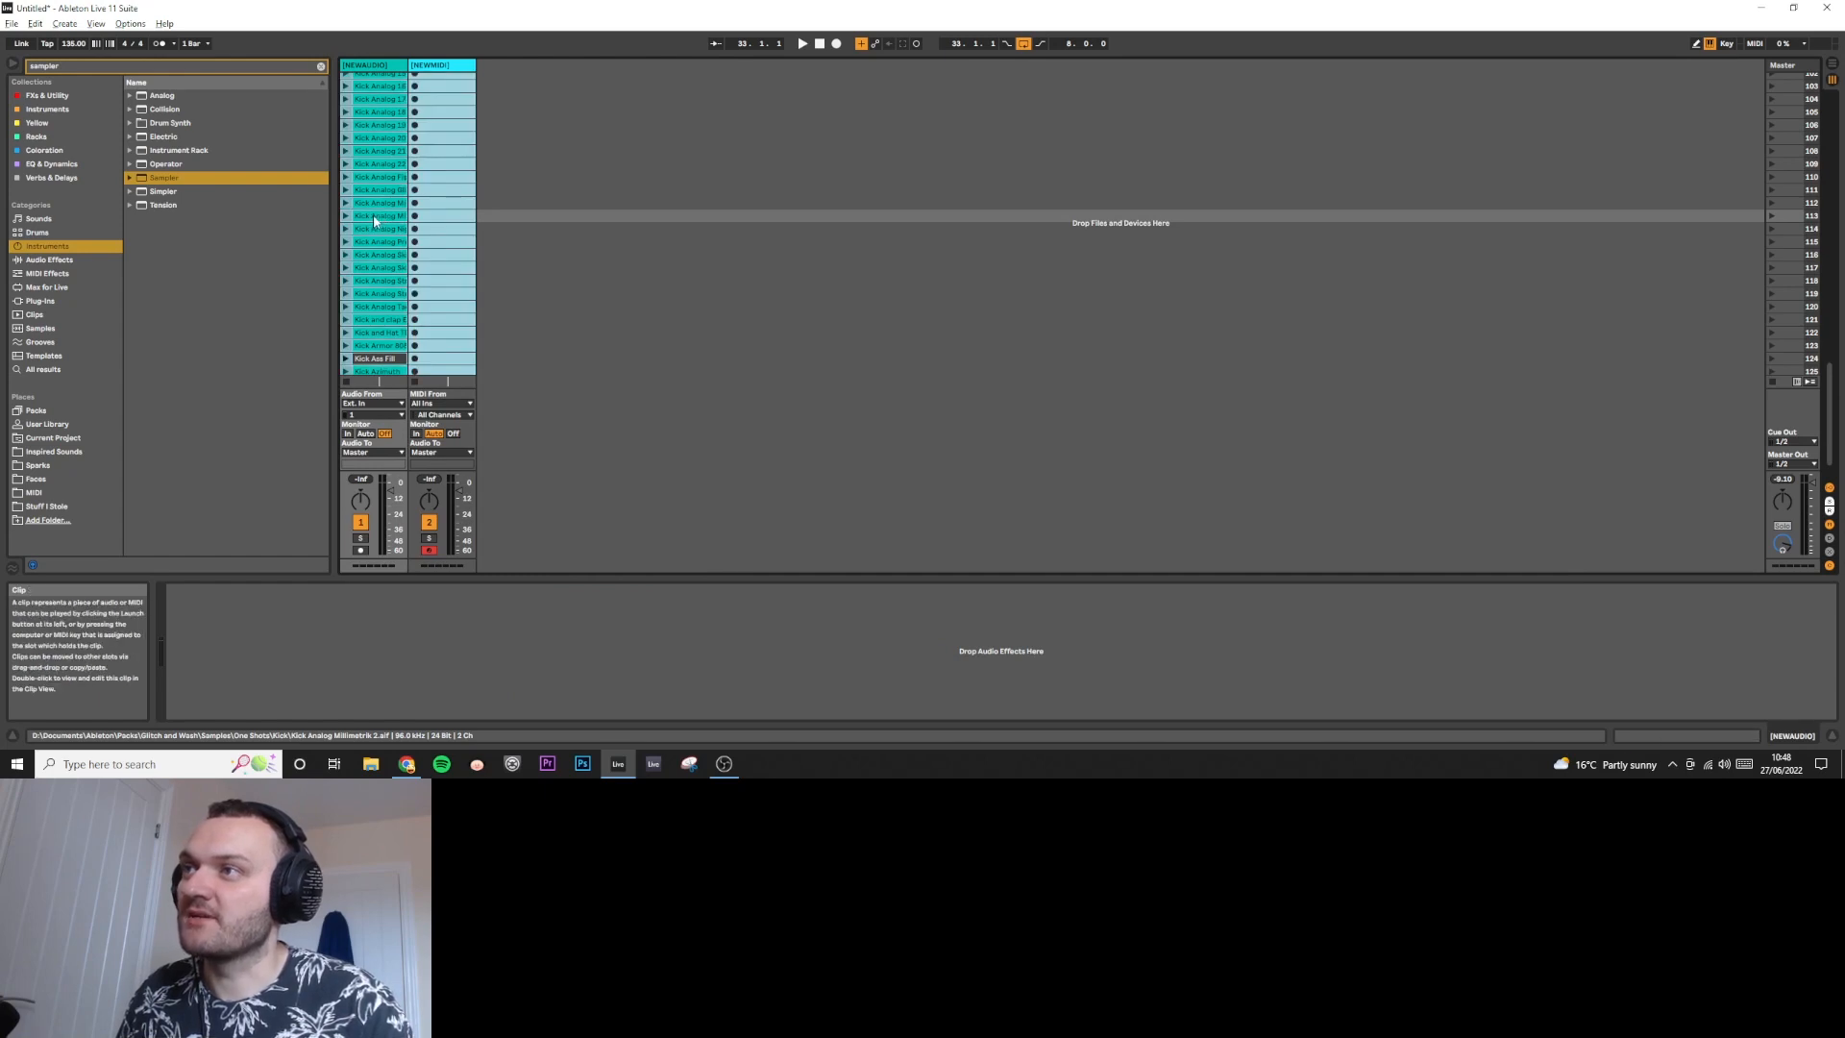
left_click(444, 65)
left_click_drag(443, 67, 400, 647)
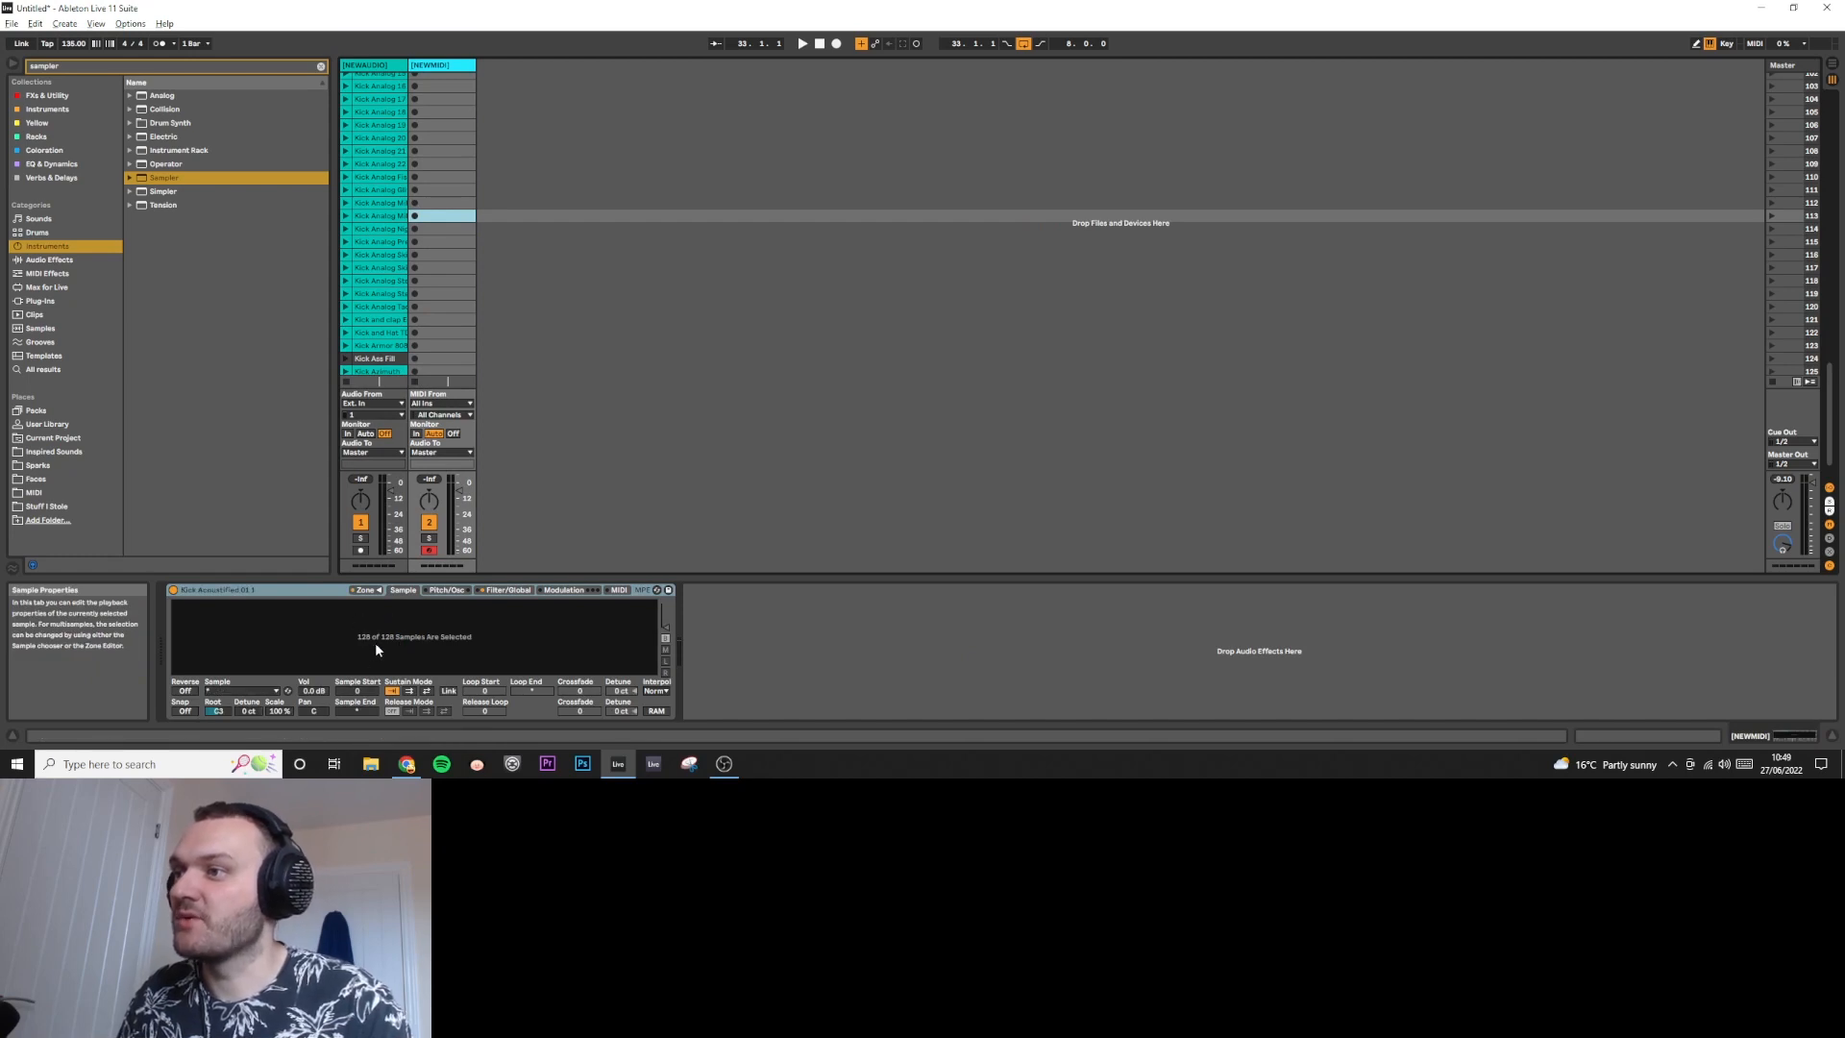
Distribute the key ranges of all the kick layers equally in Sampler's Zone Editor and check the resulting spread.
left_click(381, 594)
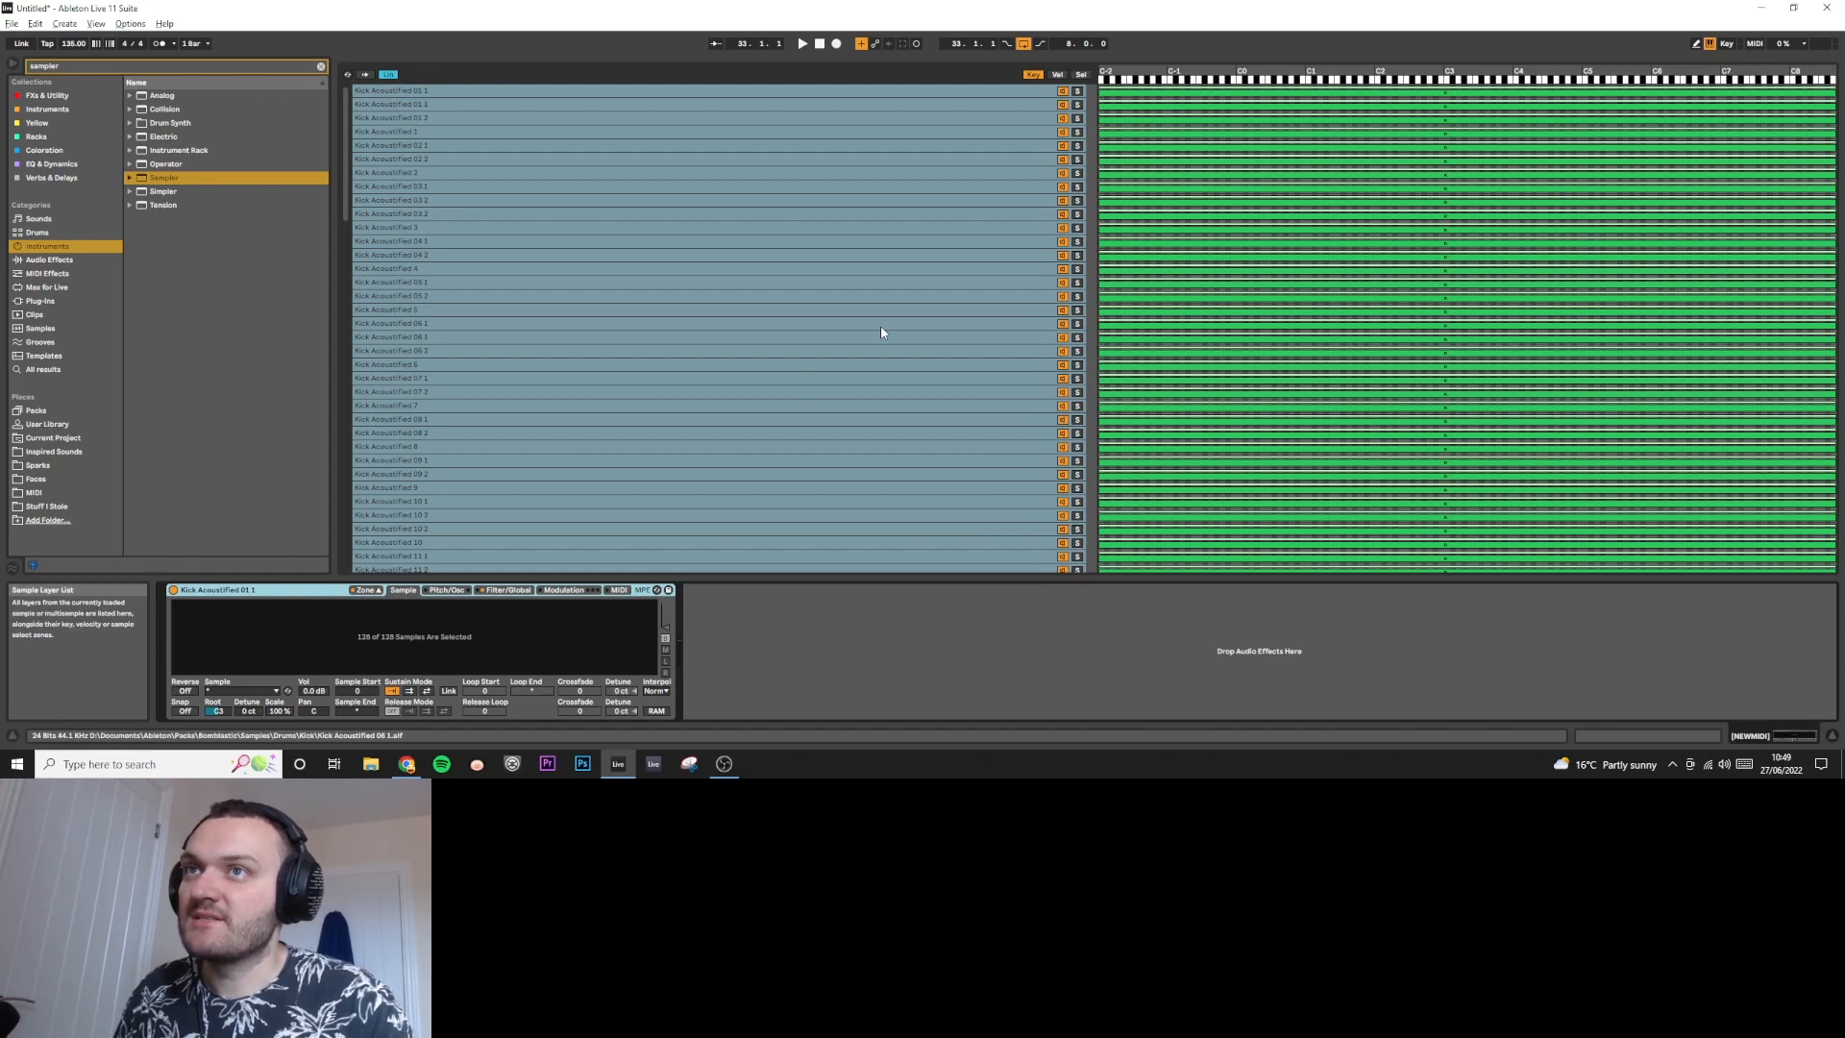
right_click(1147, 72)
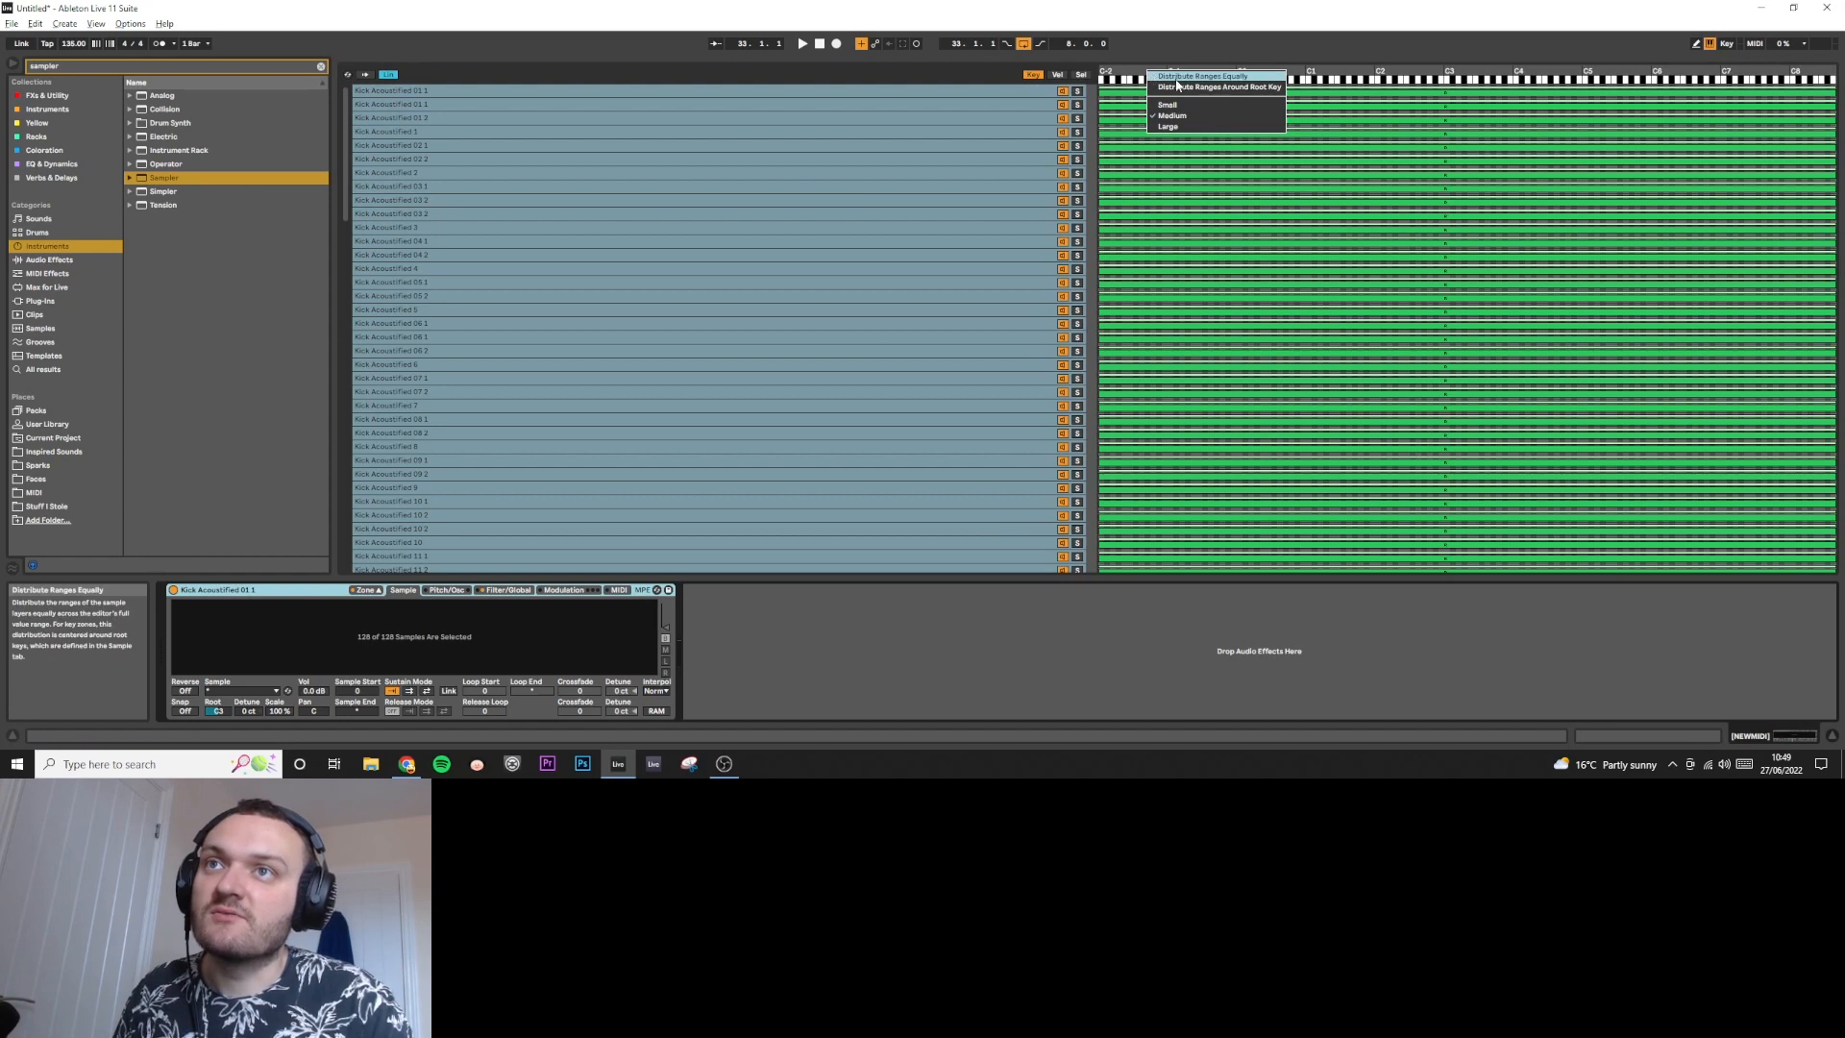
left_click(1205, 76)
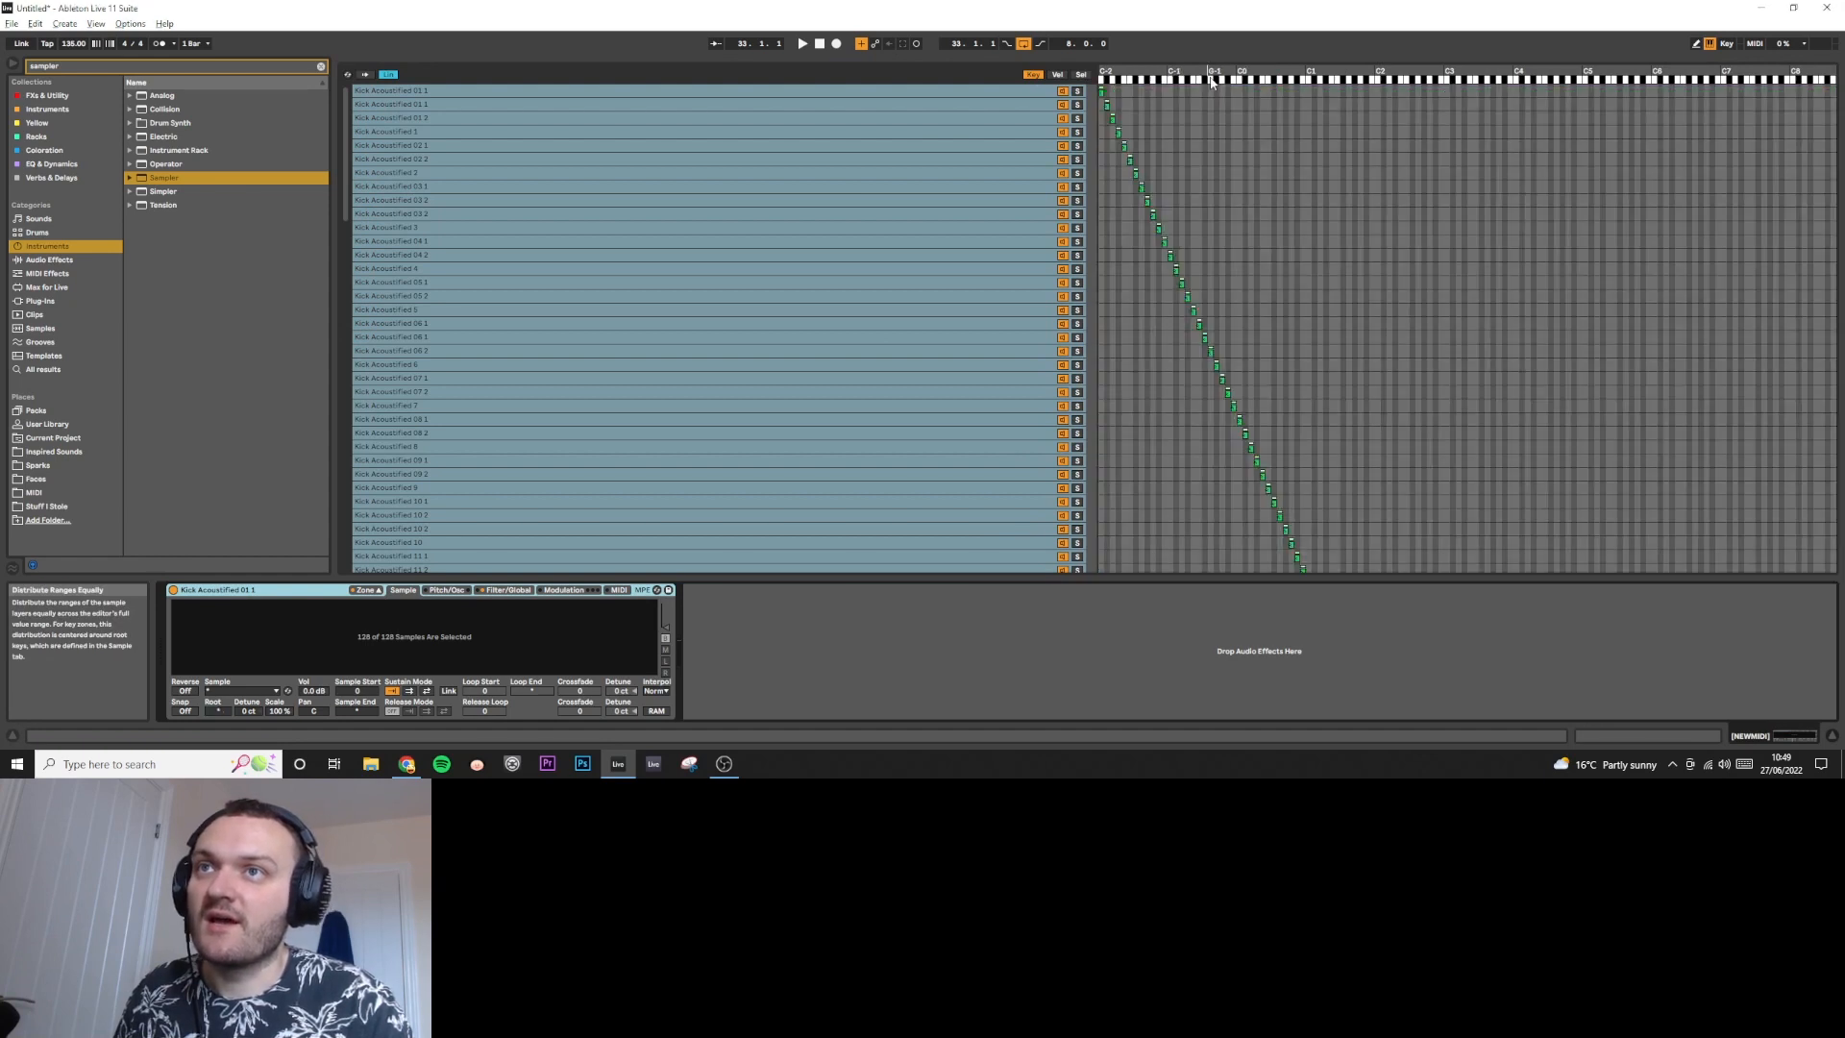
scroll(1172, 137, "down", 2)
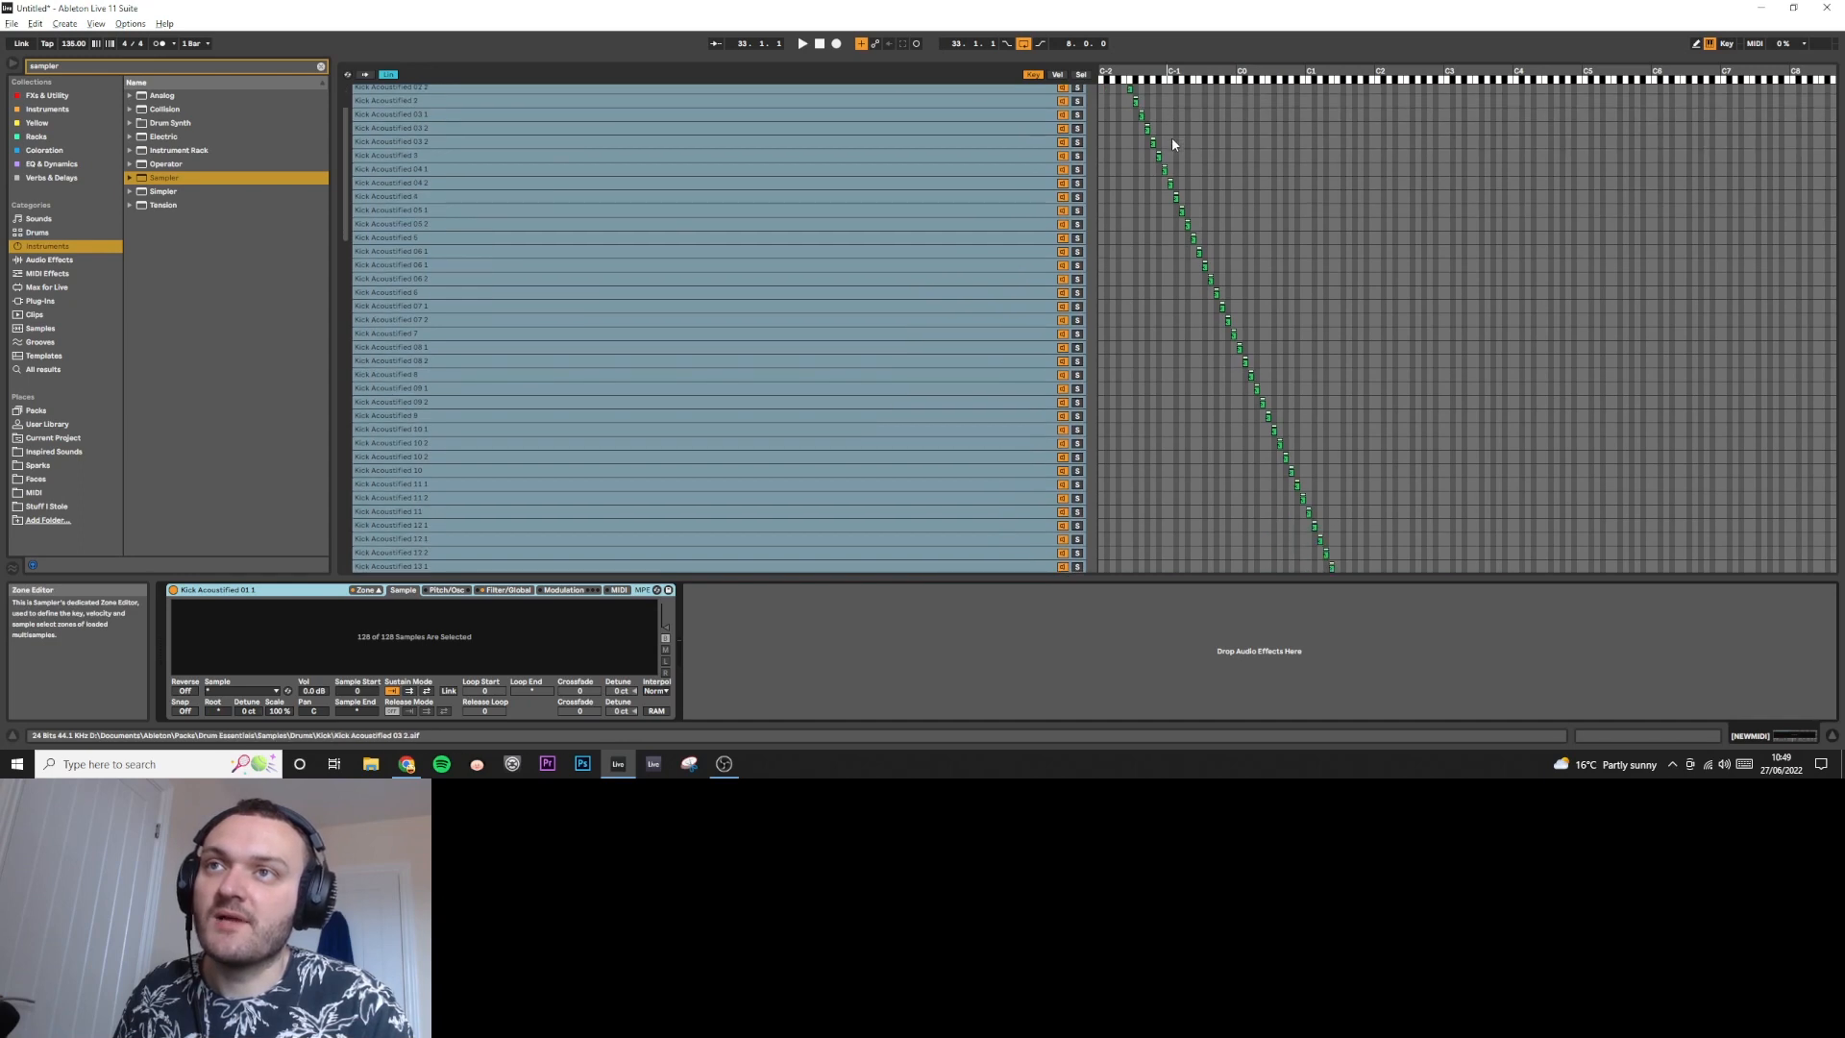
scroll(1170, 134, "down", 3)
scroll(1172, 112, "down", 1)
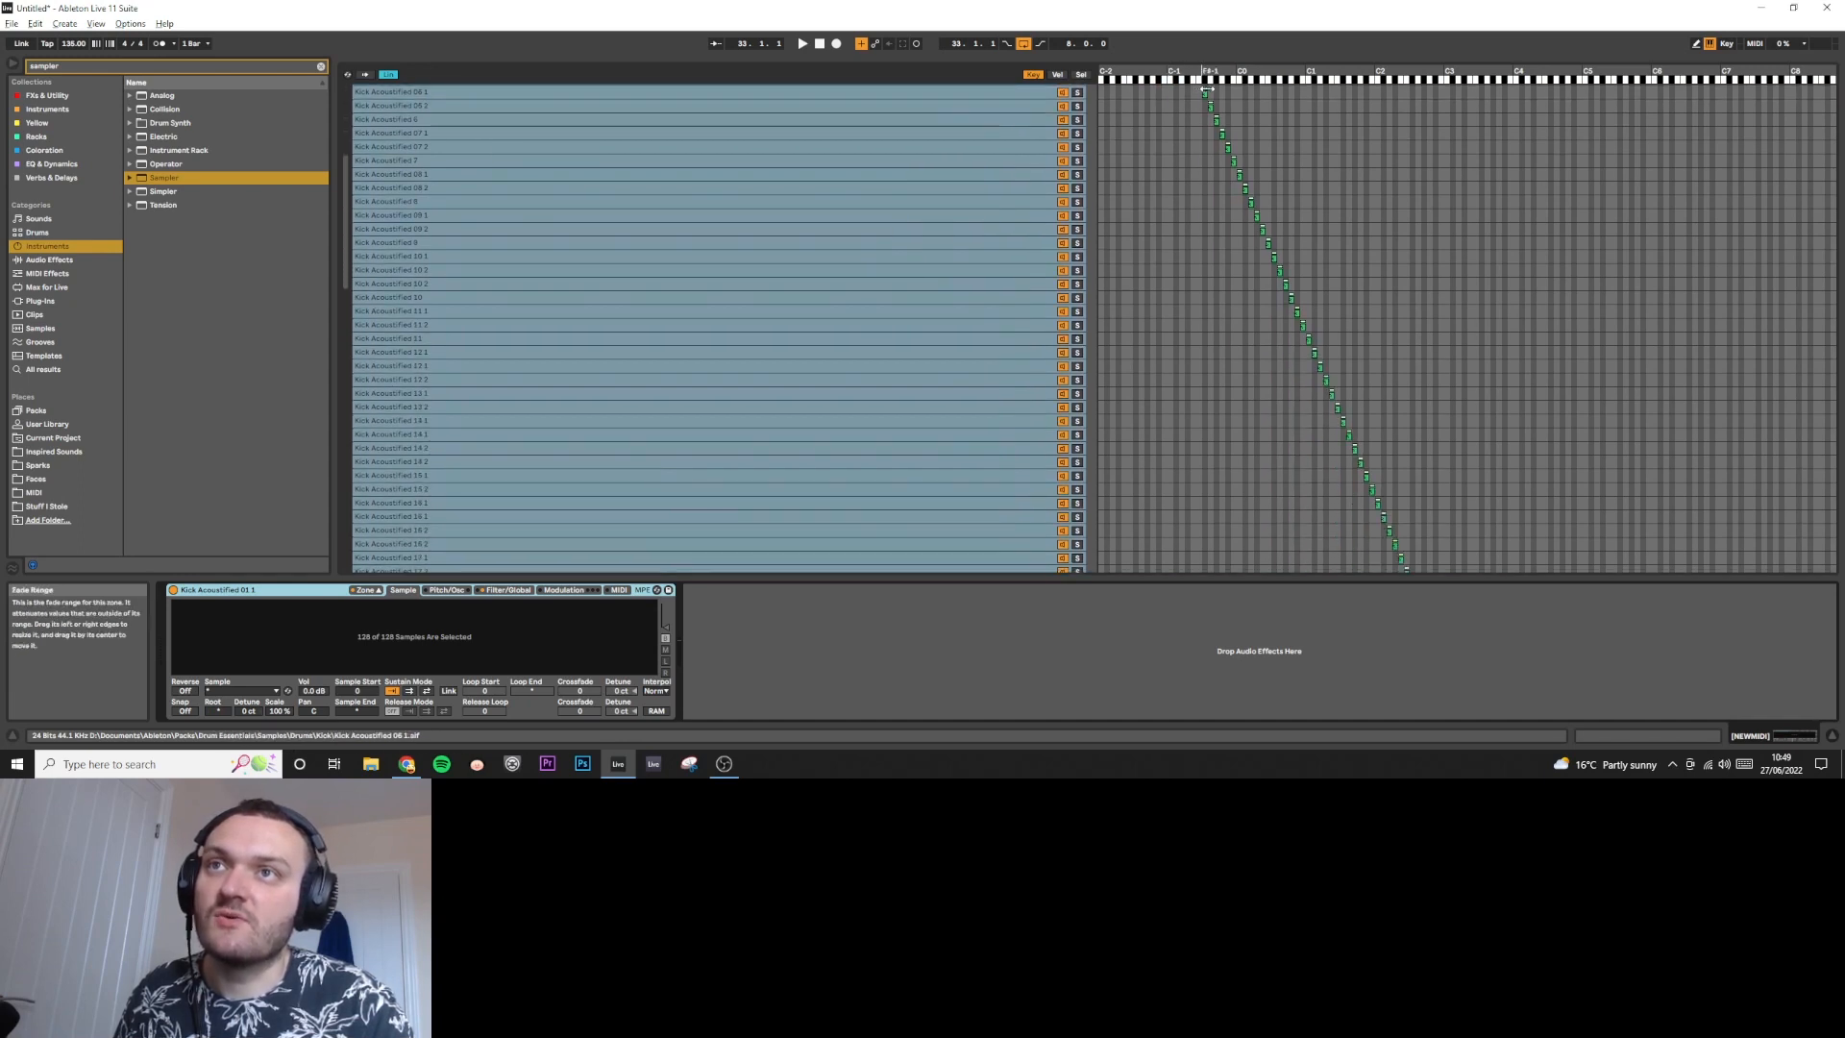
scroll(1295, 184, "down", 2)
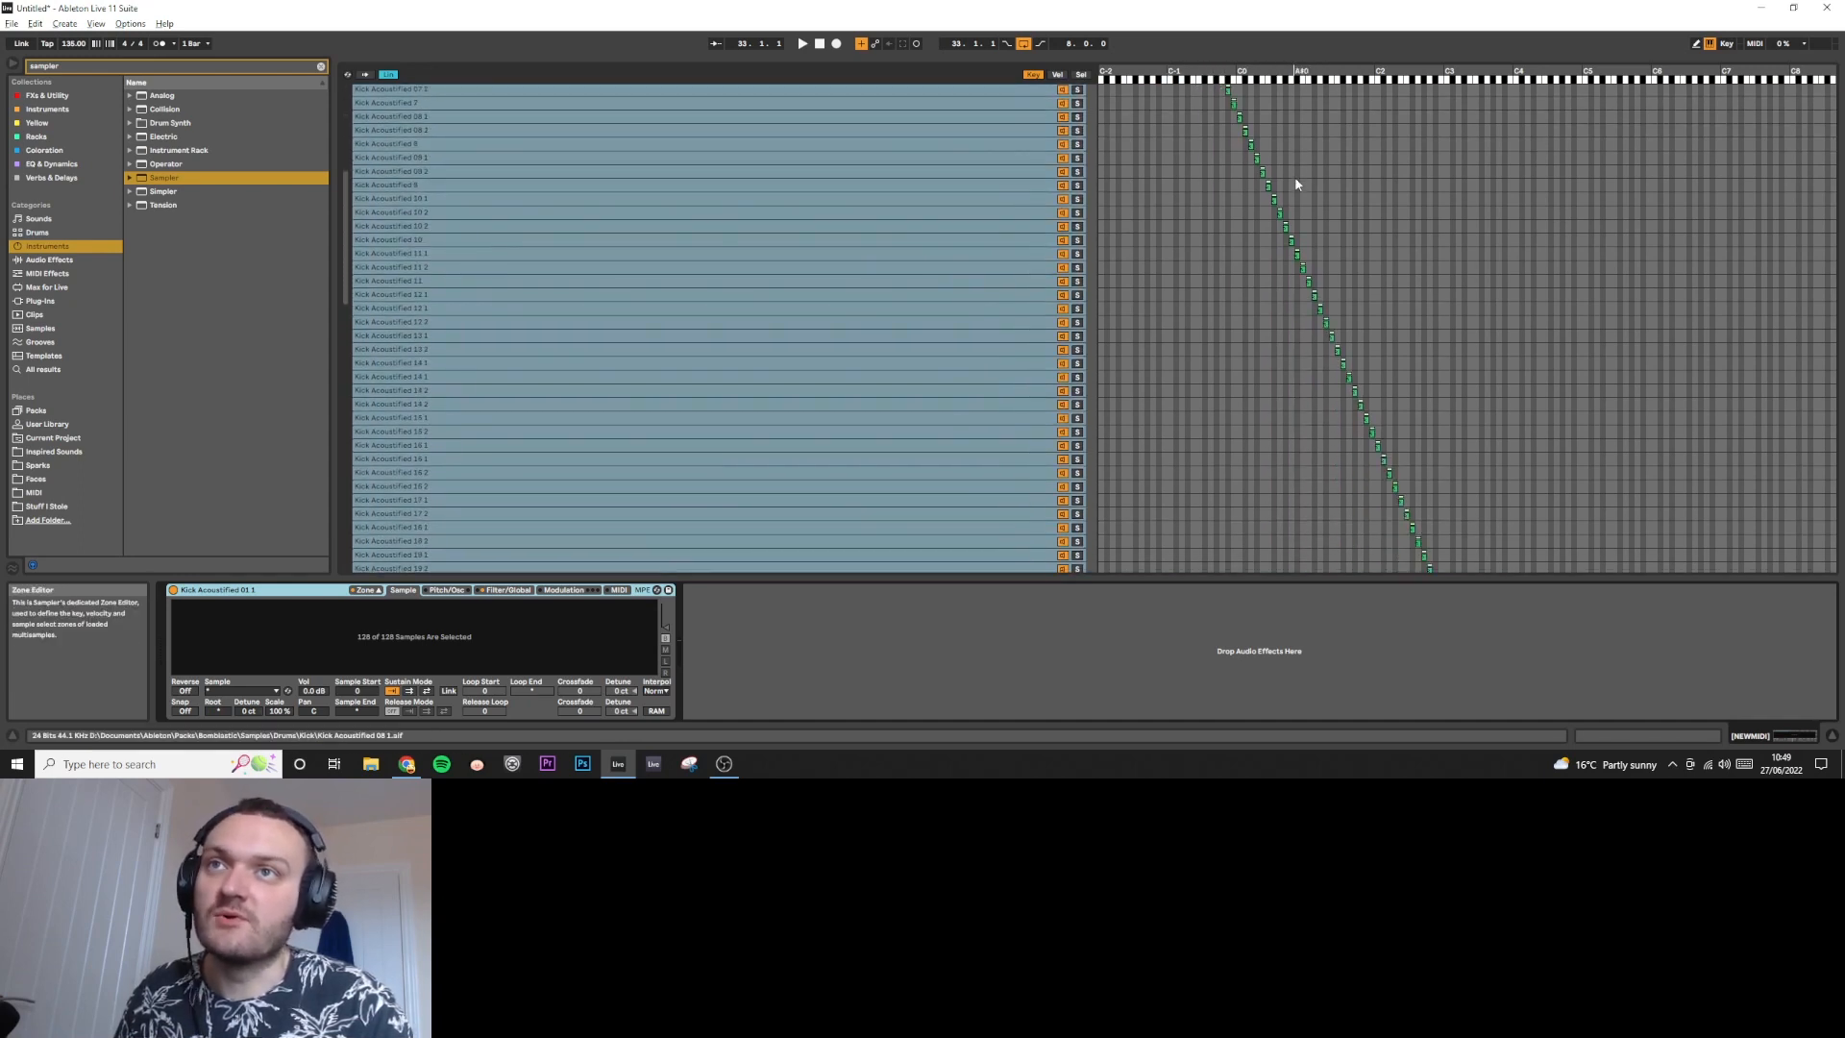
scroll(1295, 182, "up", 4)
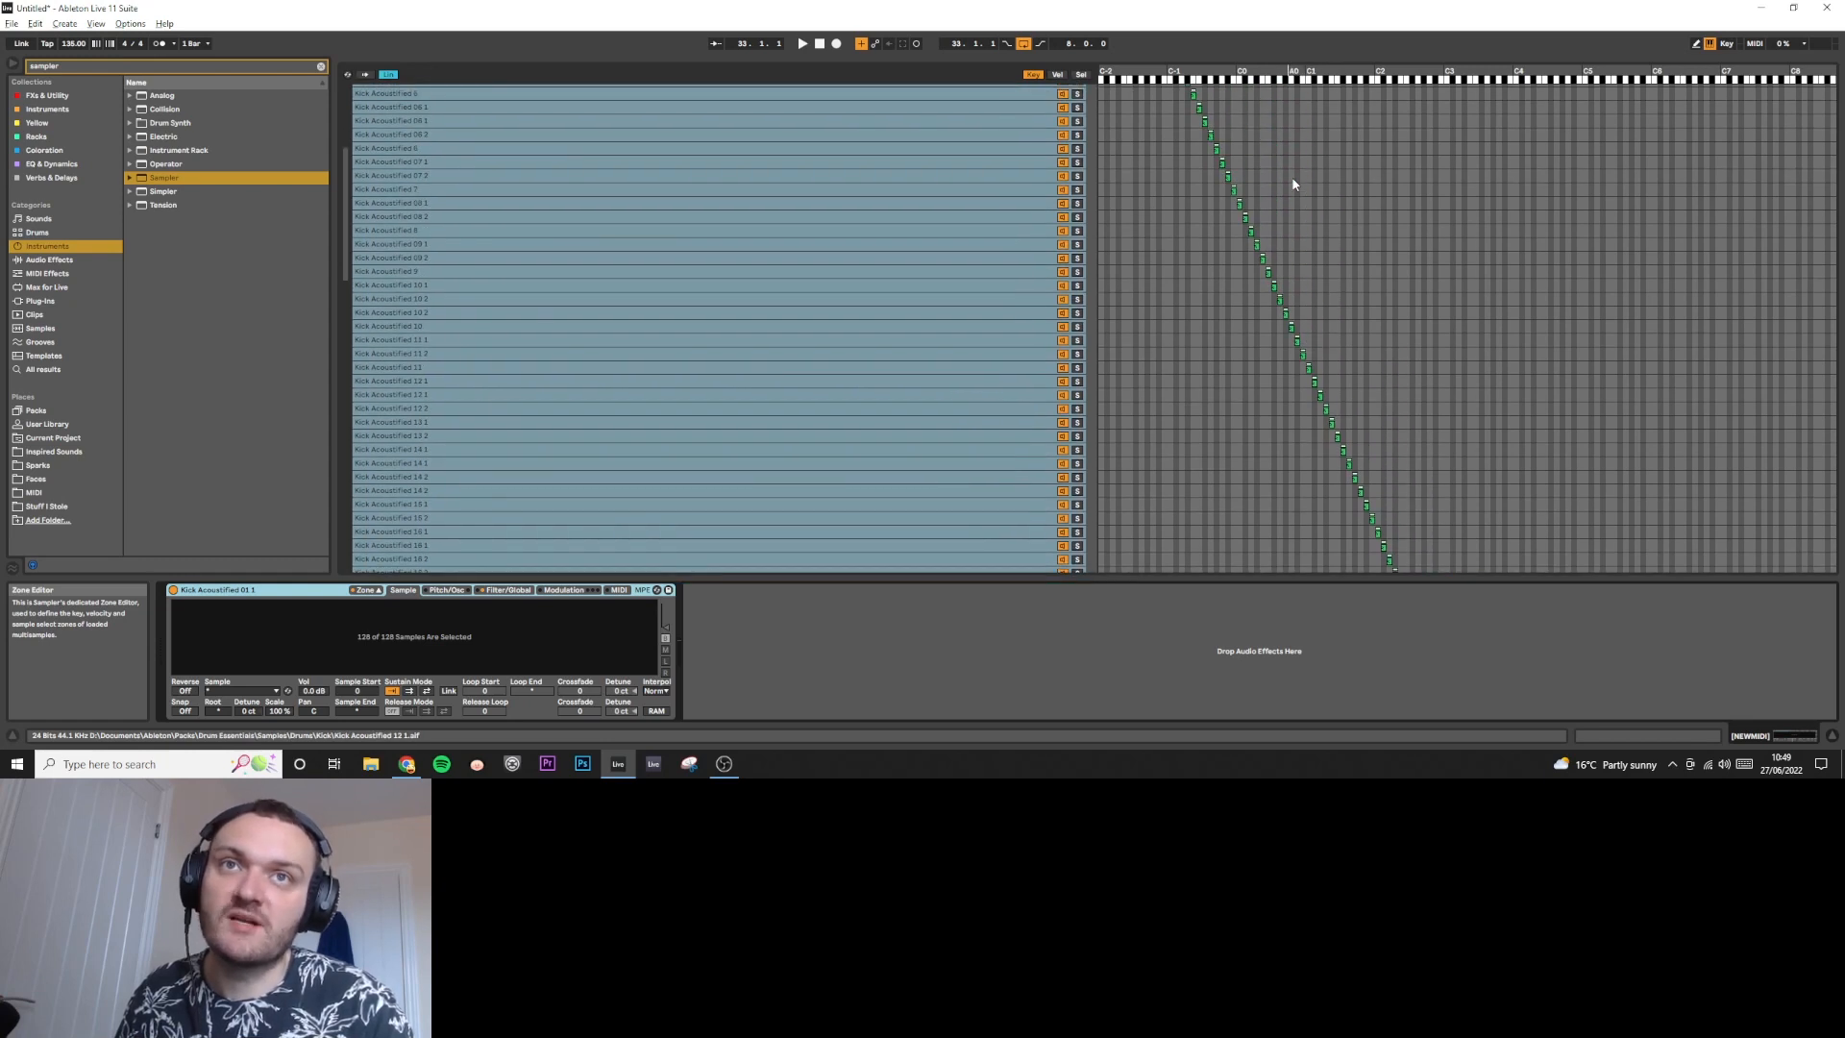
scroll(540, 159, "up", 6)
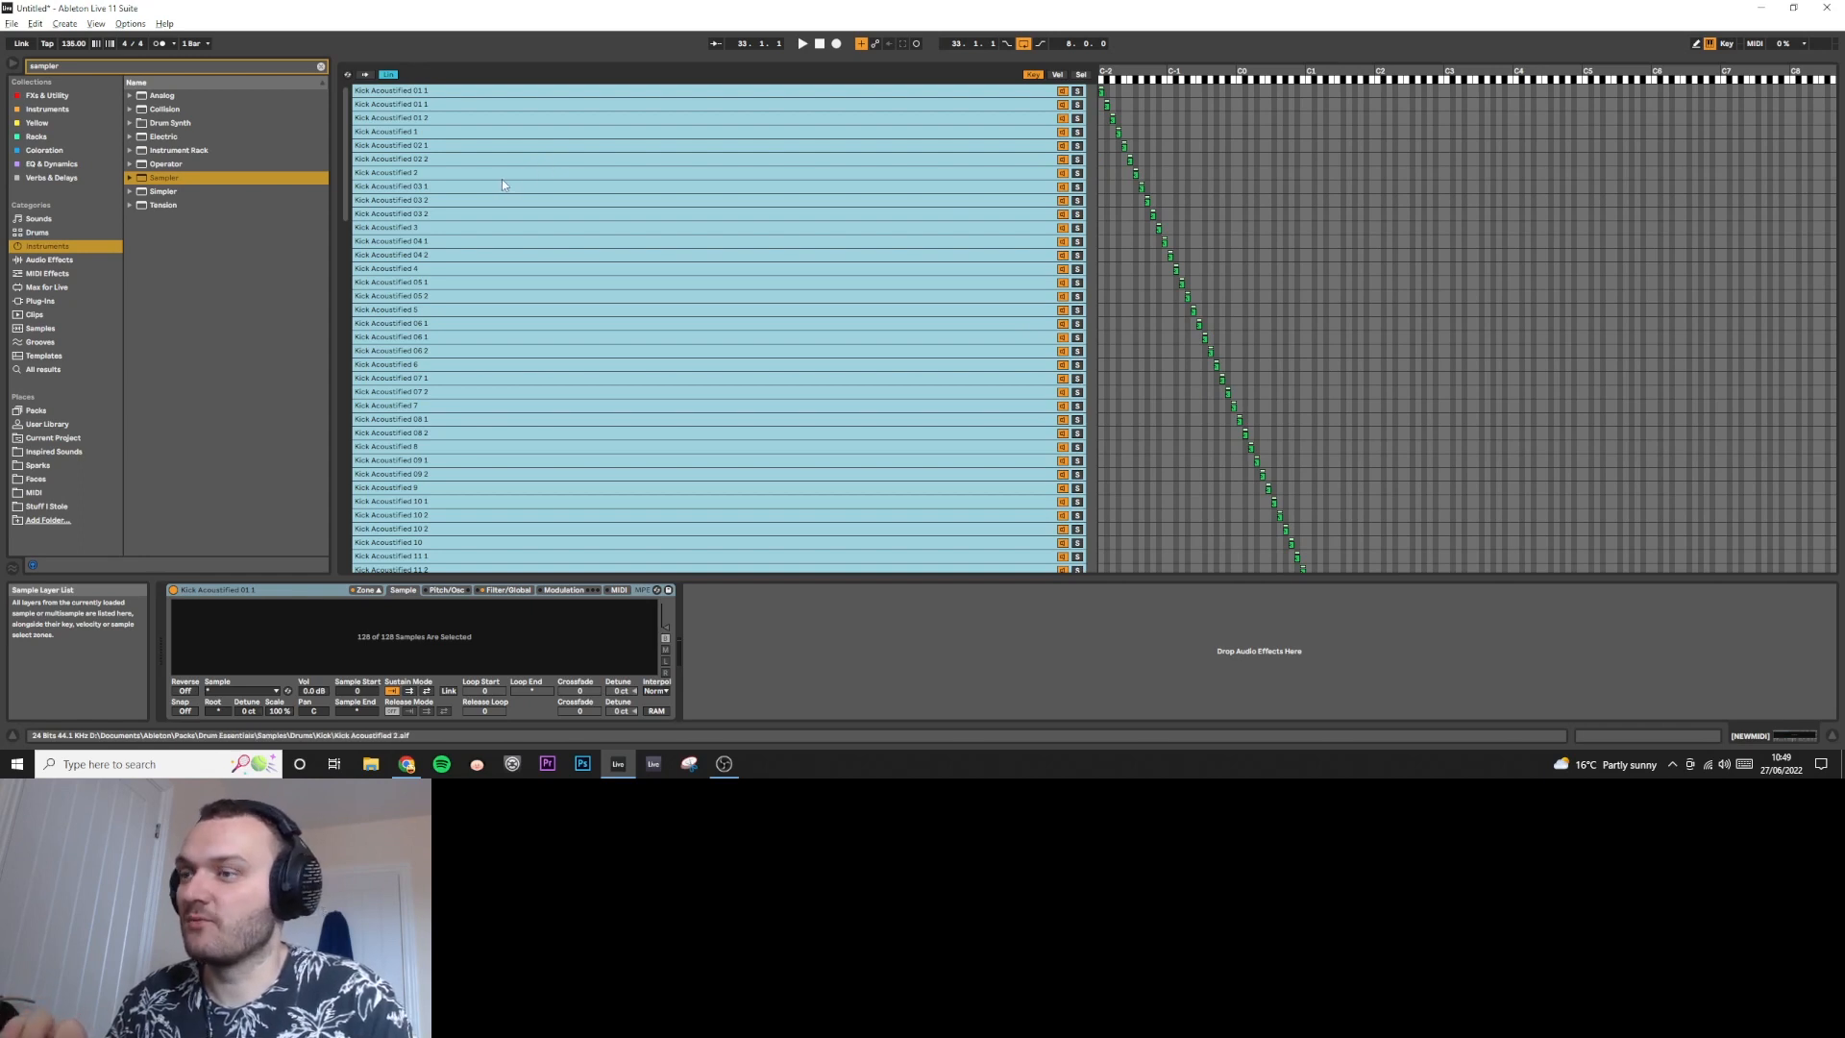
Enable automatic layer selection in the Zone Editor, playing several notes to compare its behaviour on and off.
left_click(366, 77)
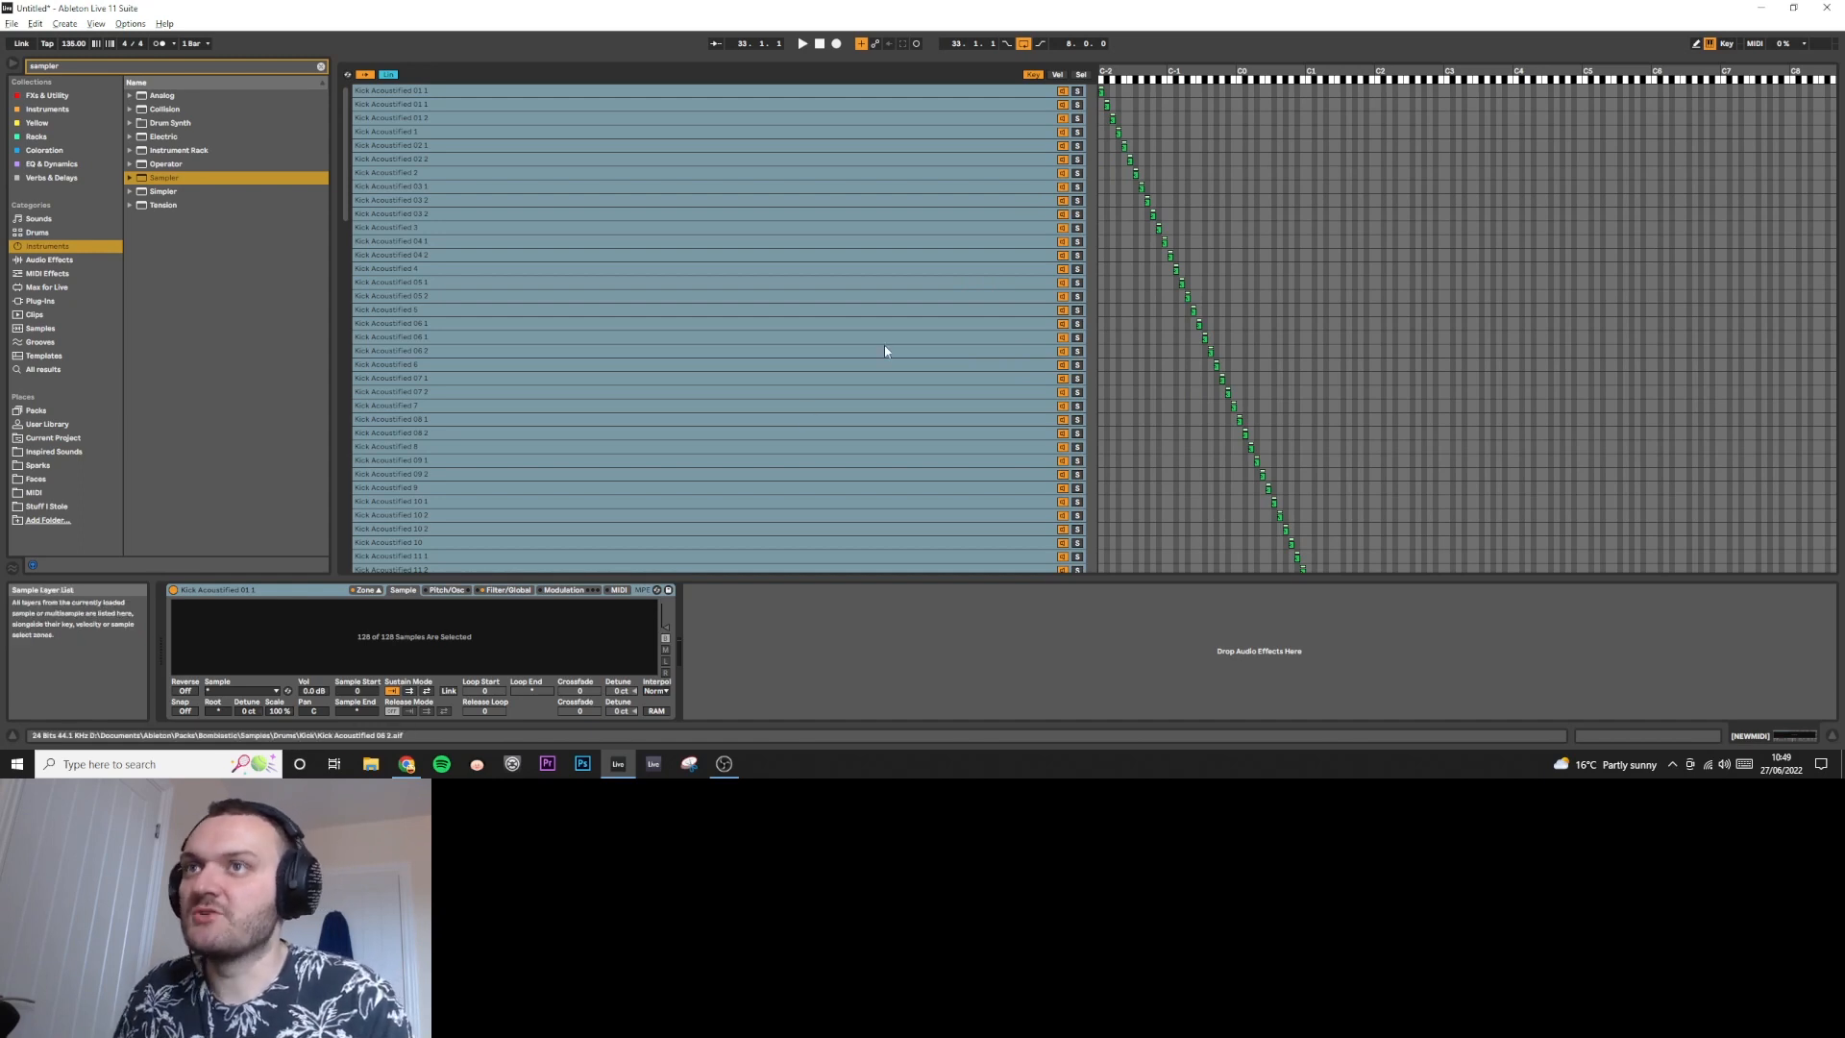
left_click(737, 218)
key("a")
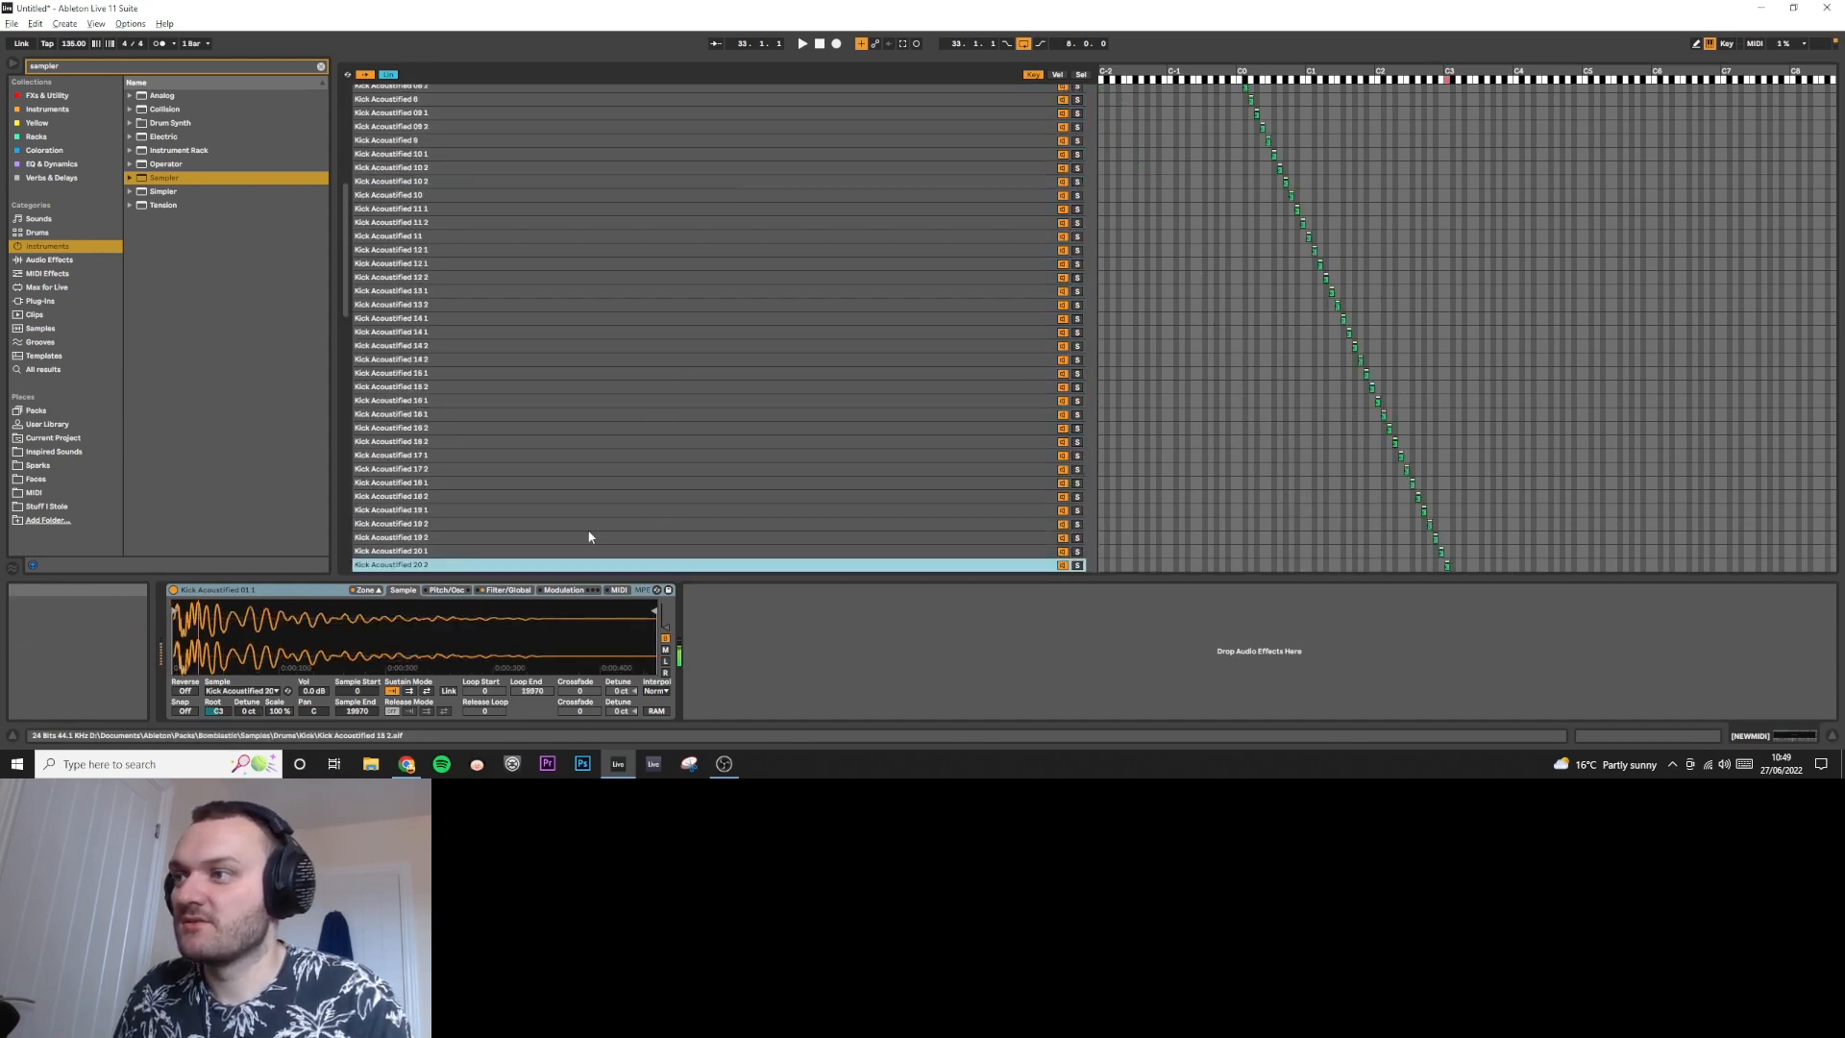
key("g")
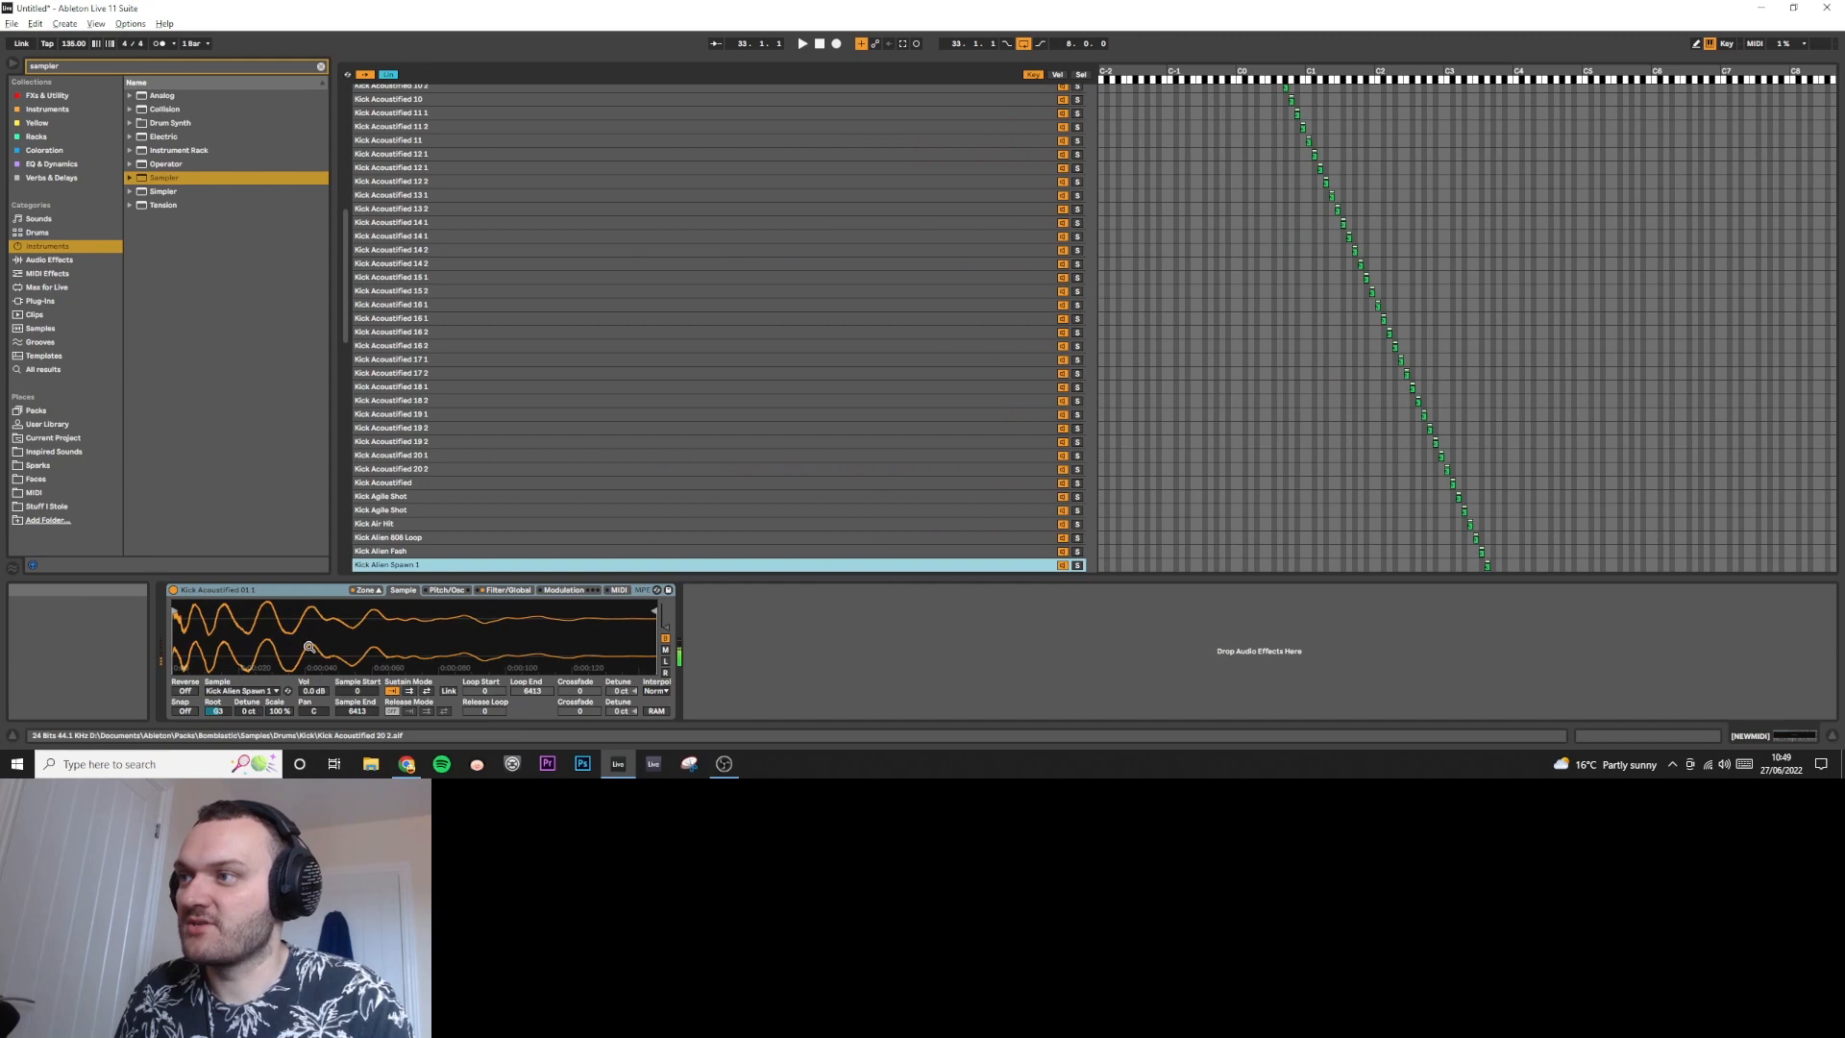
key("w")
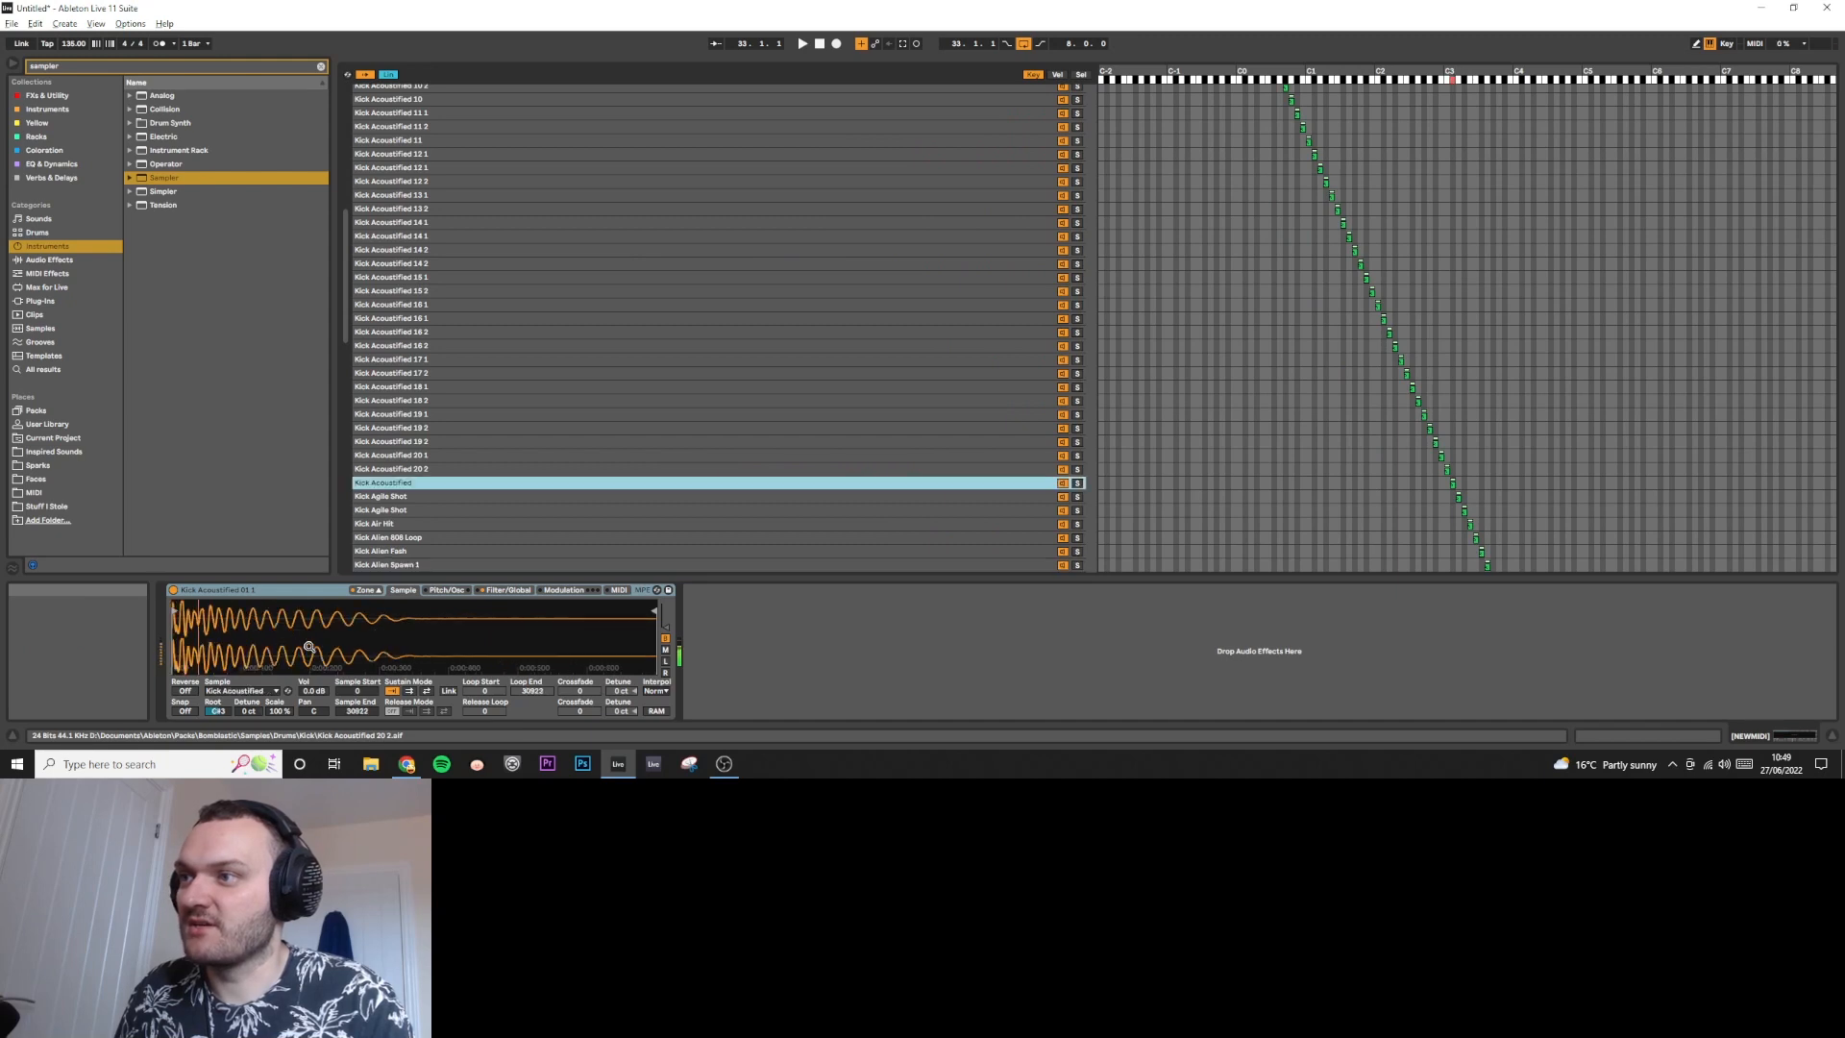
left_click(366, 74)
key("g")
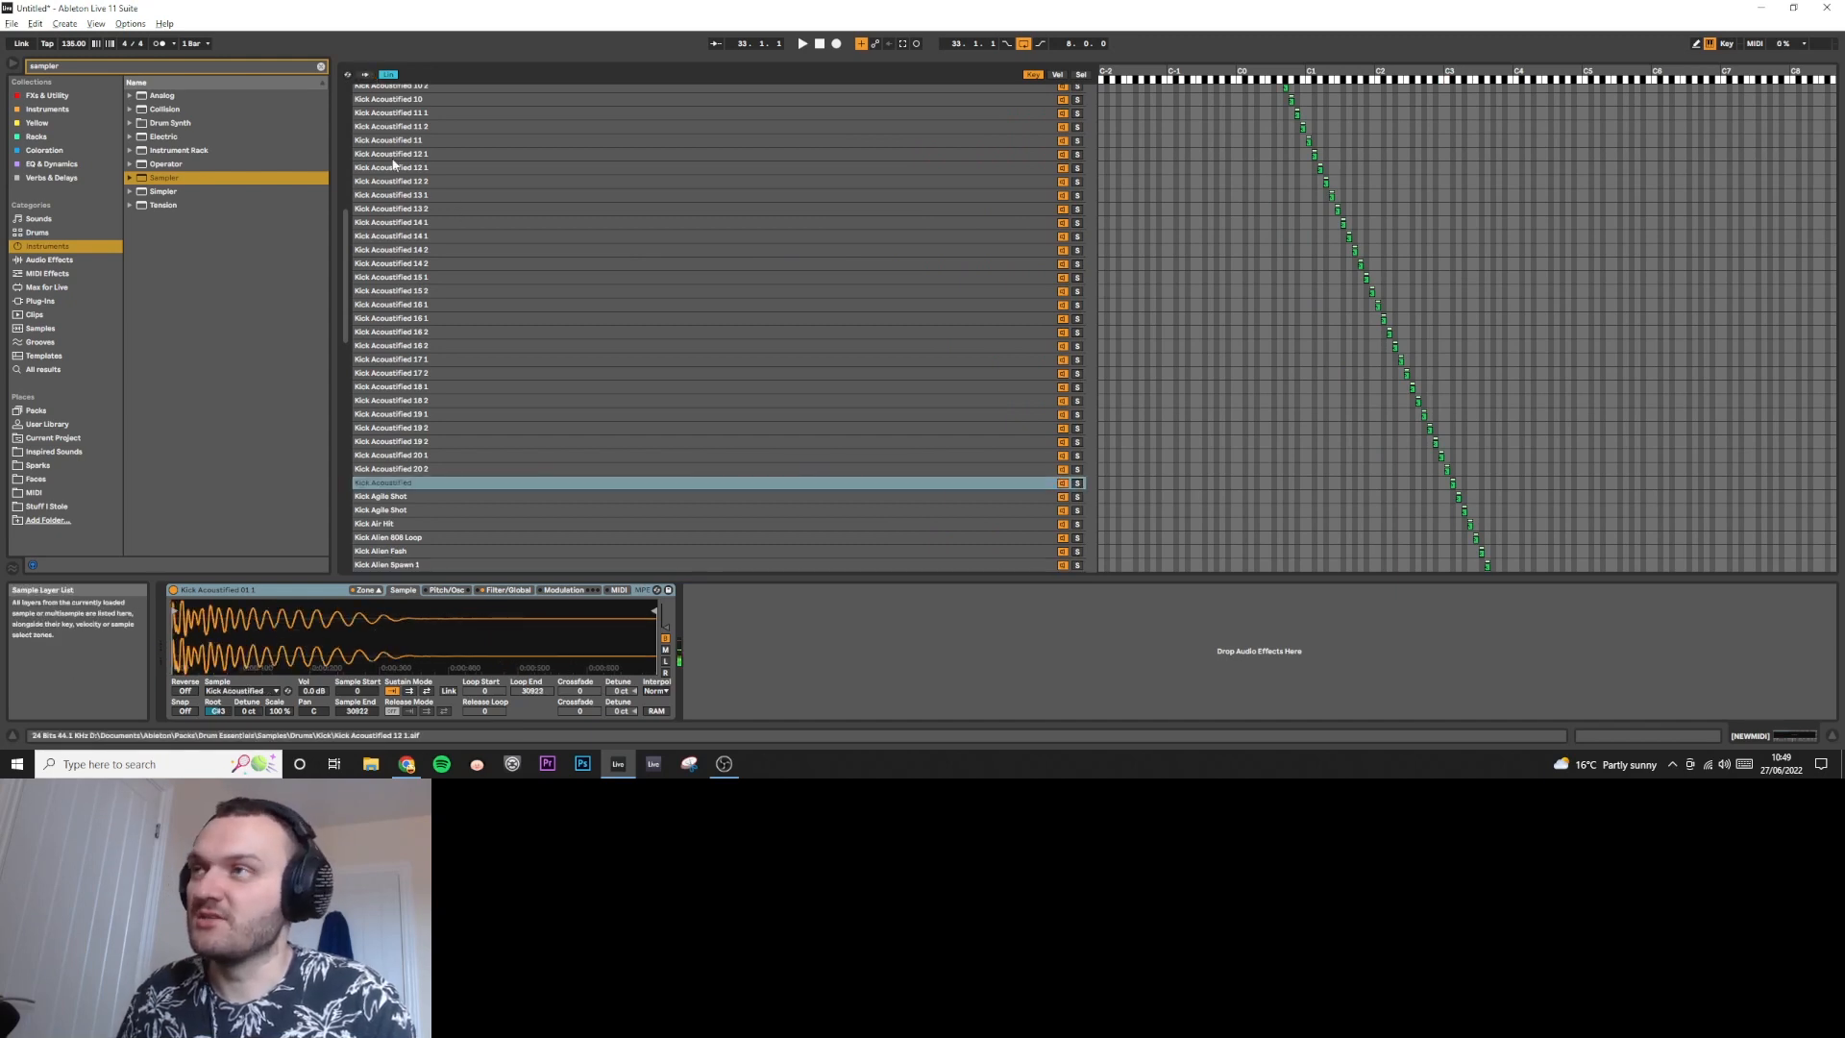
left_click(366, 74)
Normalize the volumes and pan of all the kick layers in the Zone Editor.
key("ctrl+a")
scroll(538, 309, "up", 5)
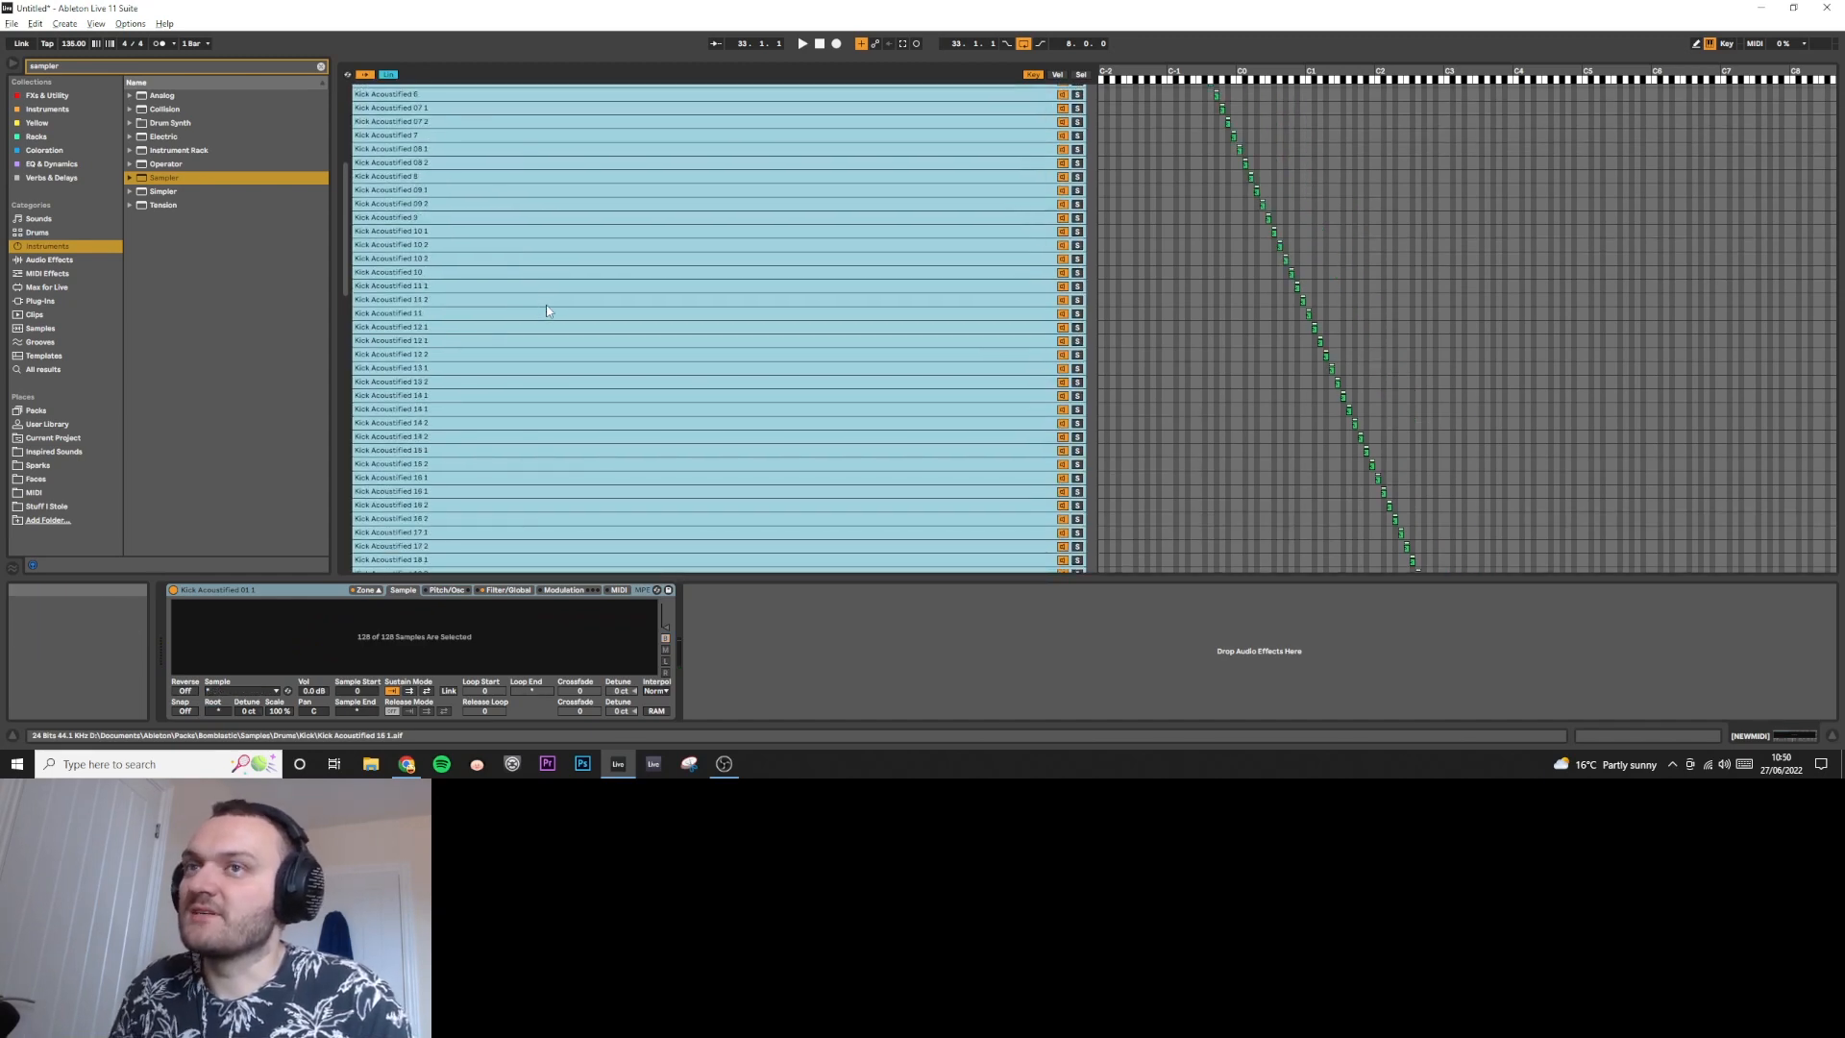
right_click(481, 262)
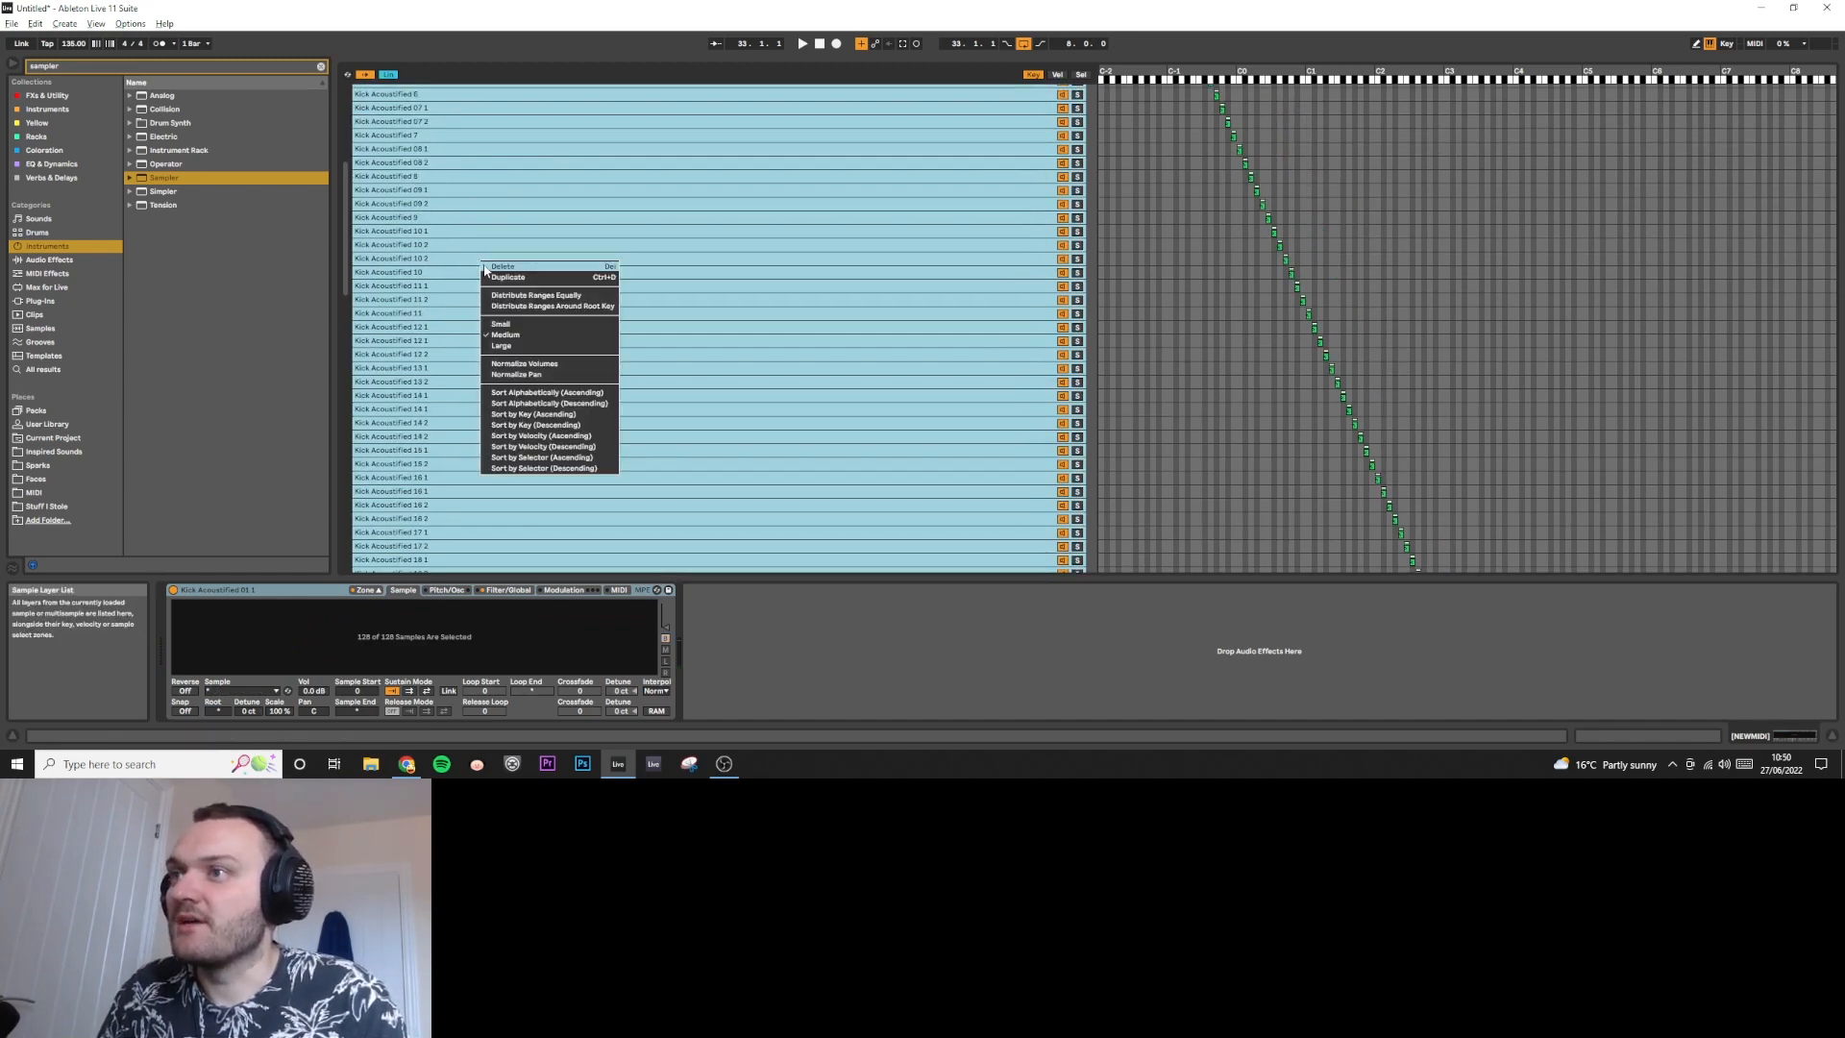
left_click(526, 364)
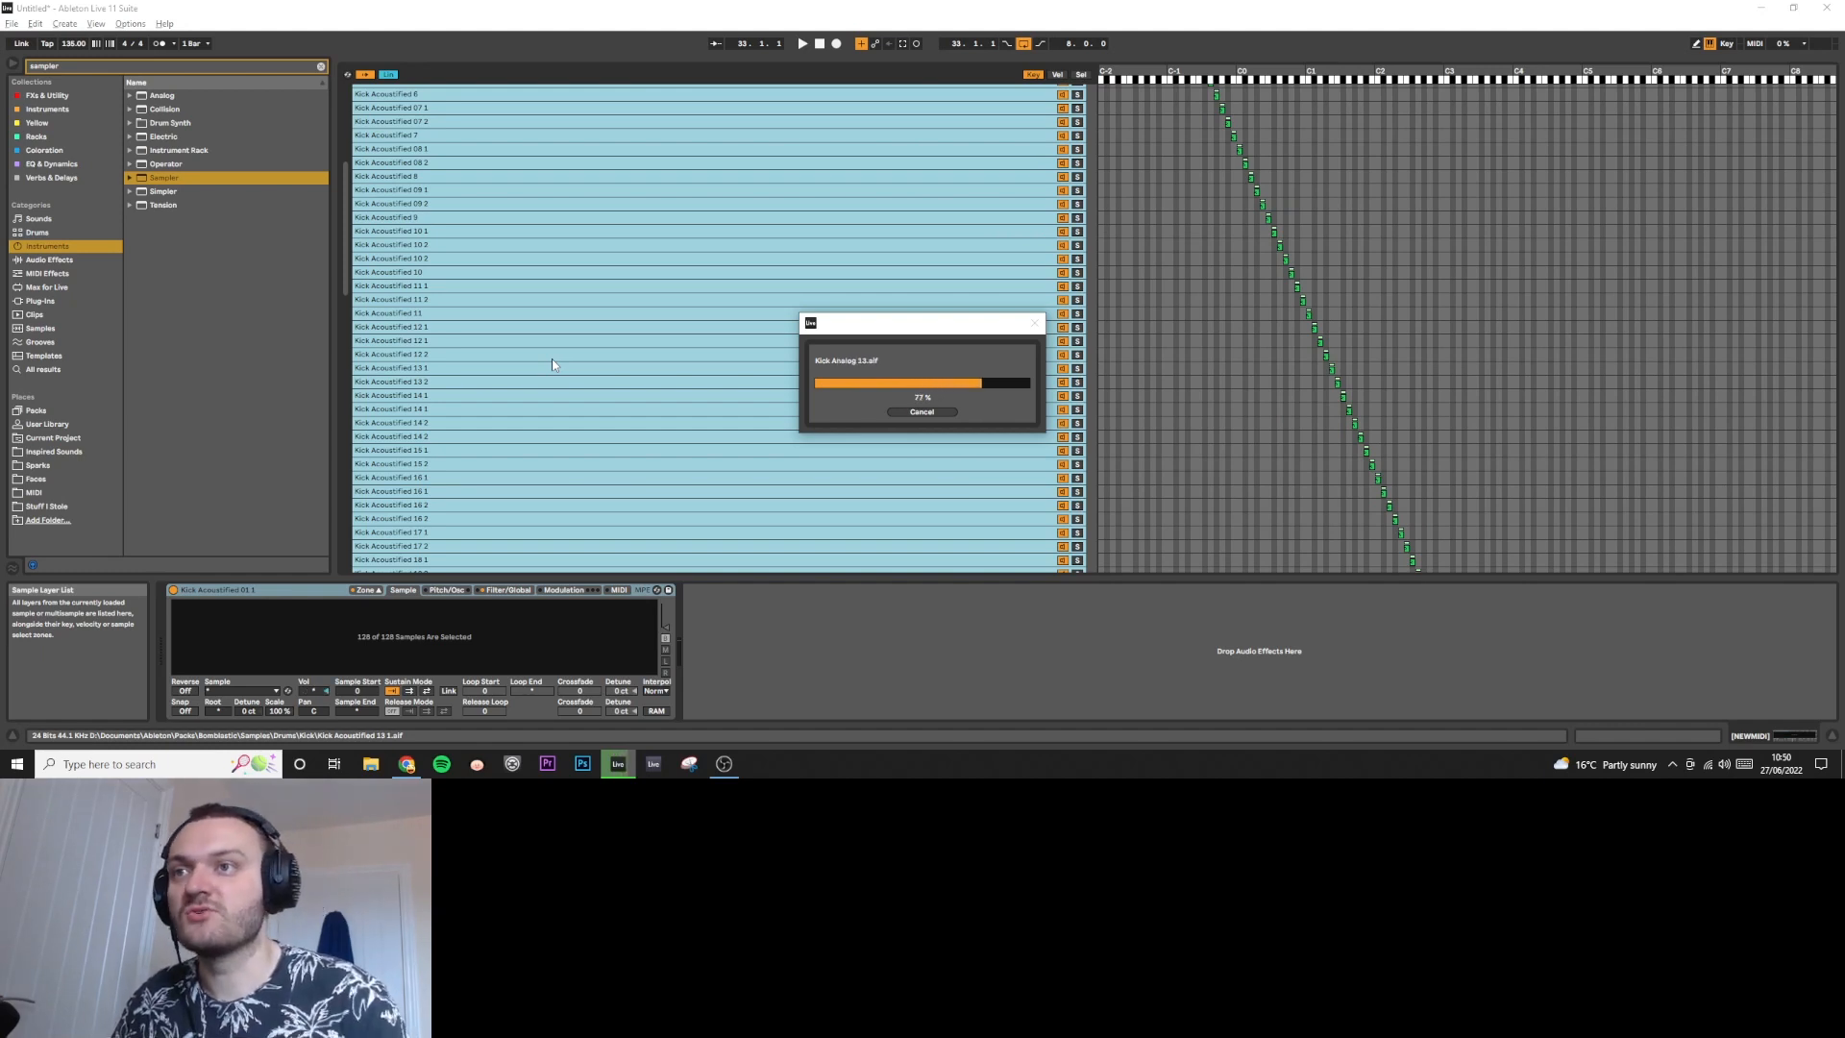
right_click(568, 335)
left_click(607, 452)
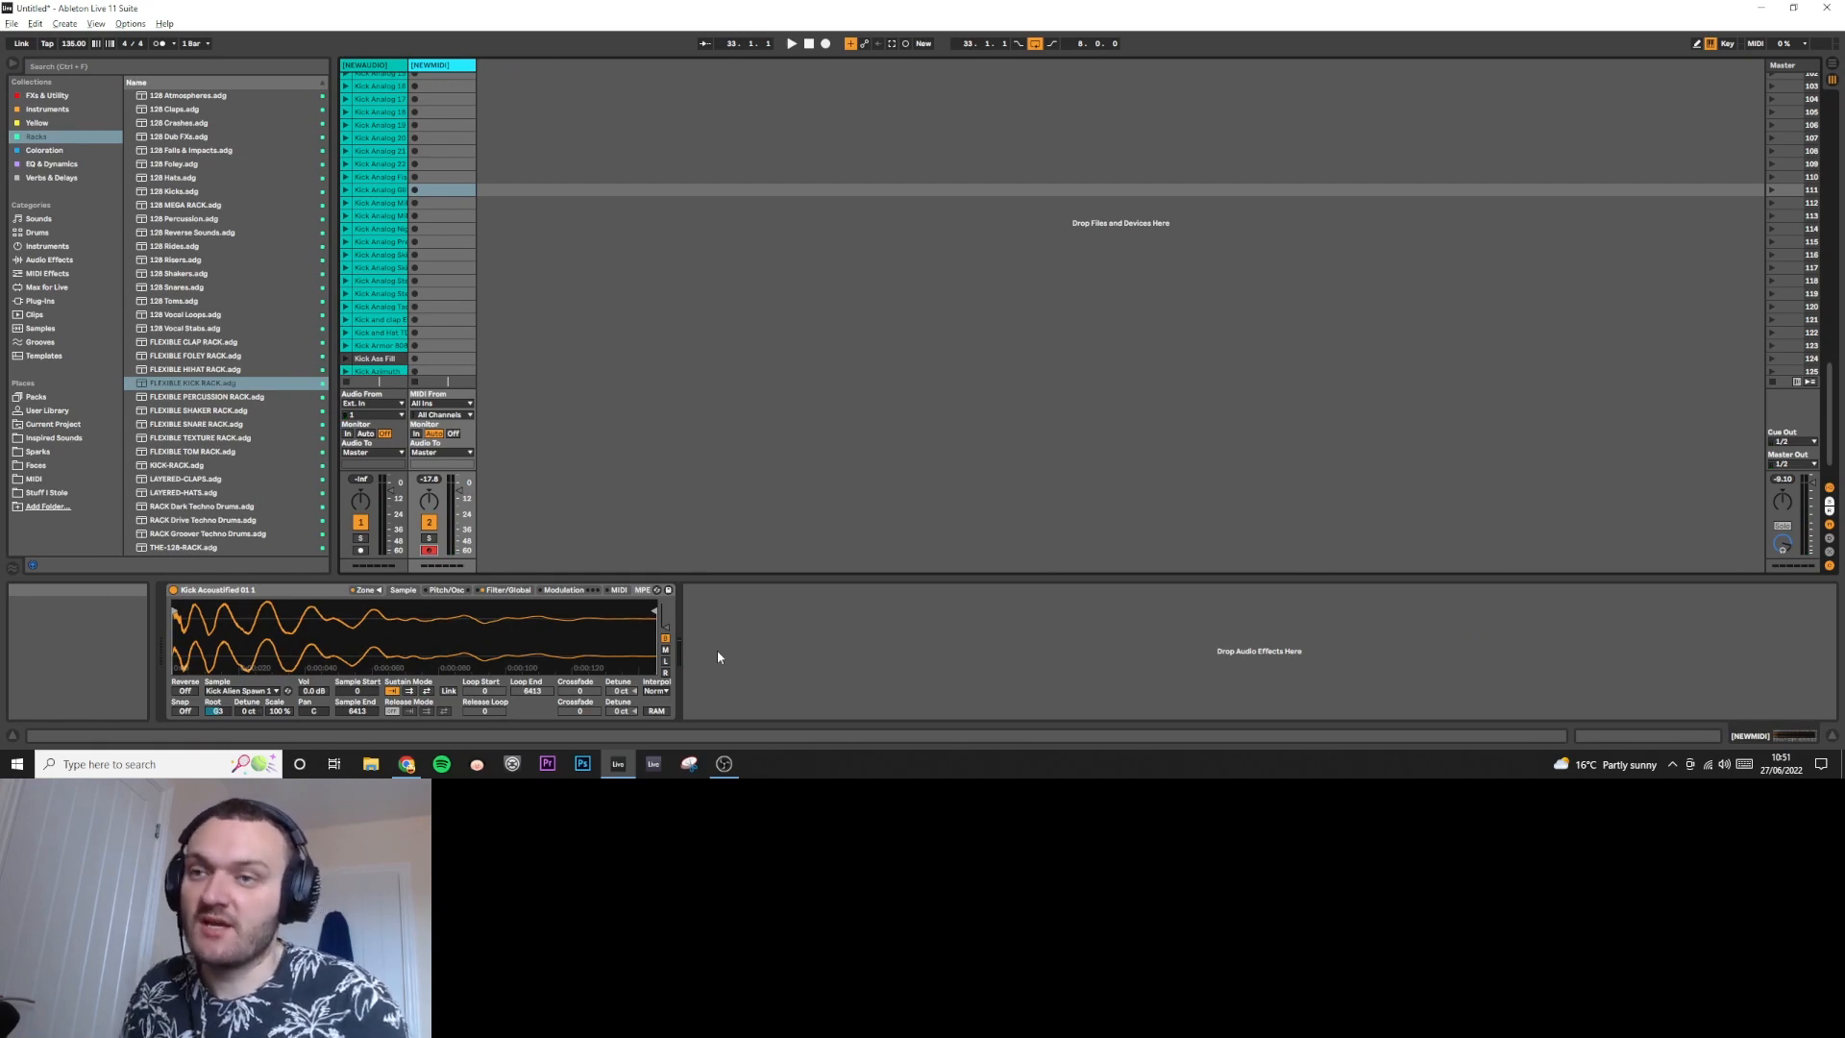
Group the Sampler into an Instrument Rack and show its macro controls.
left_click(321, 592)
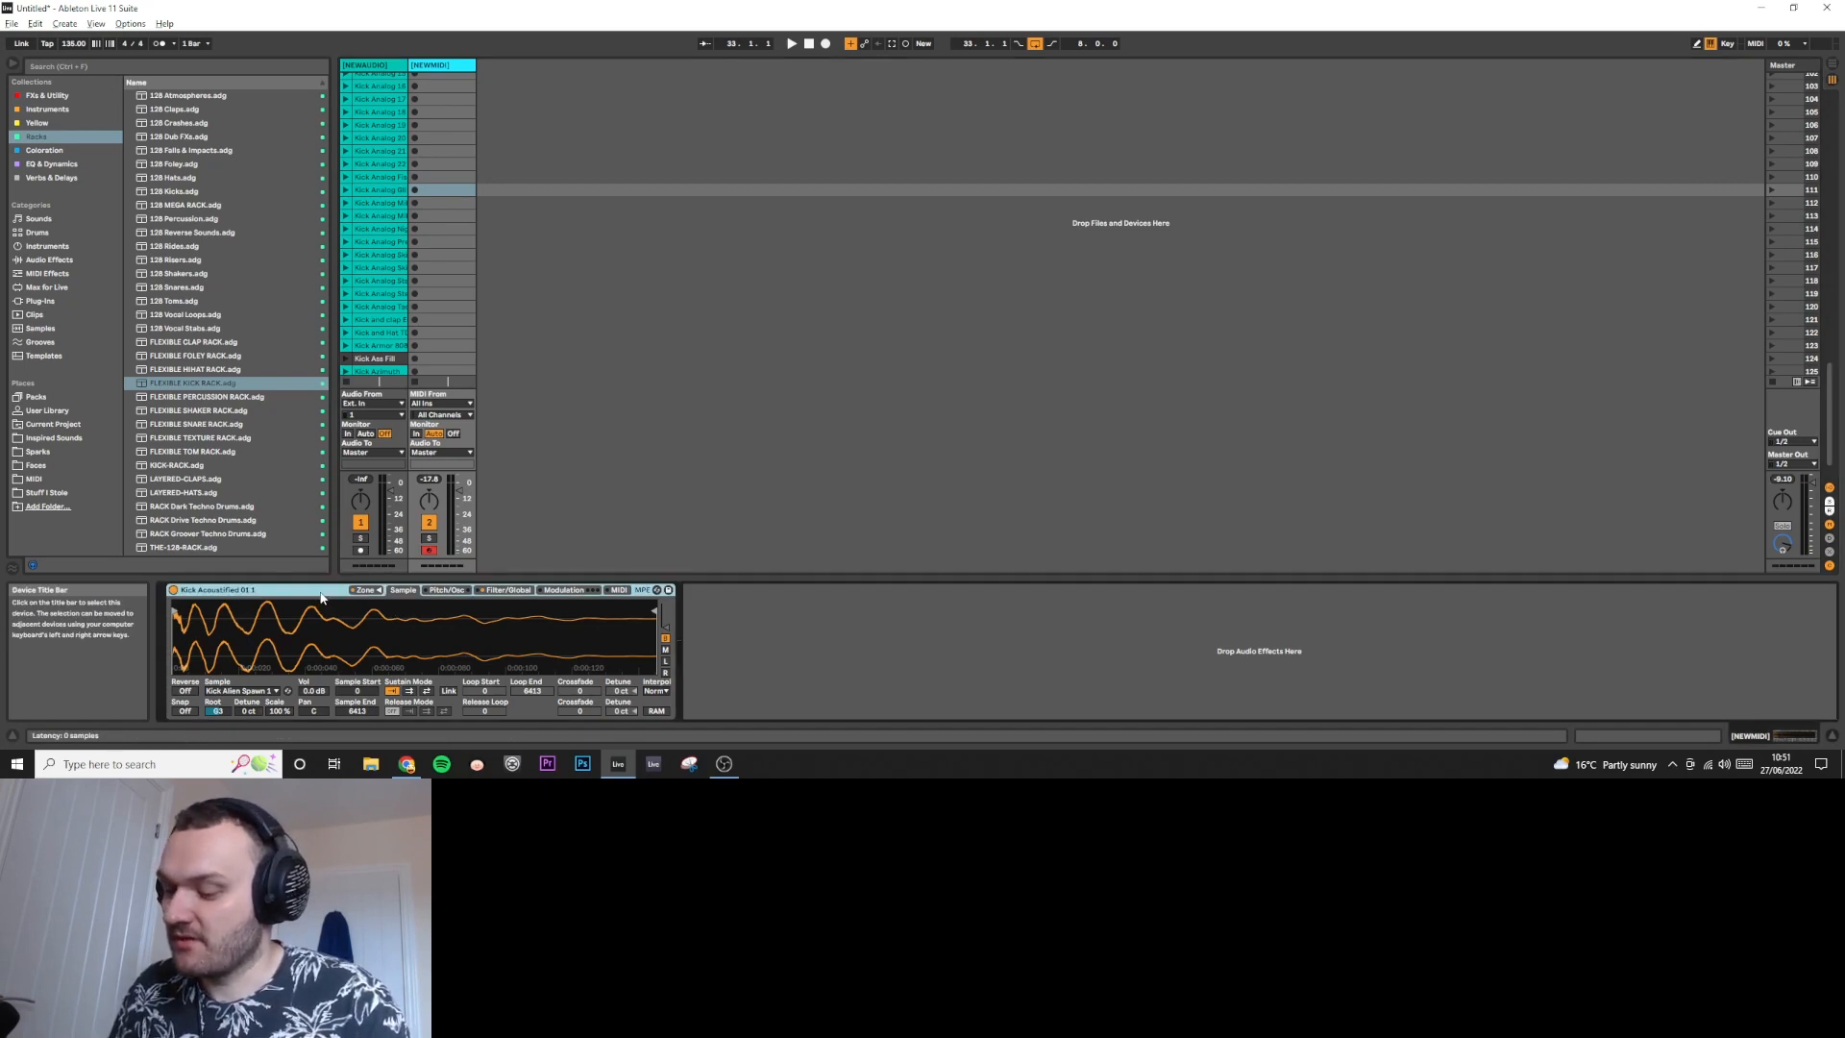
key("ctrl+g")
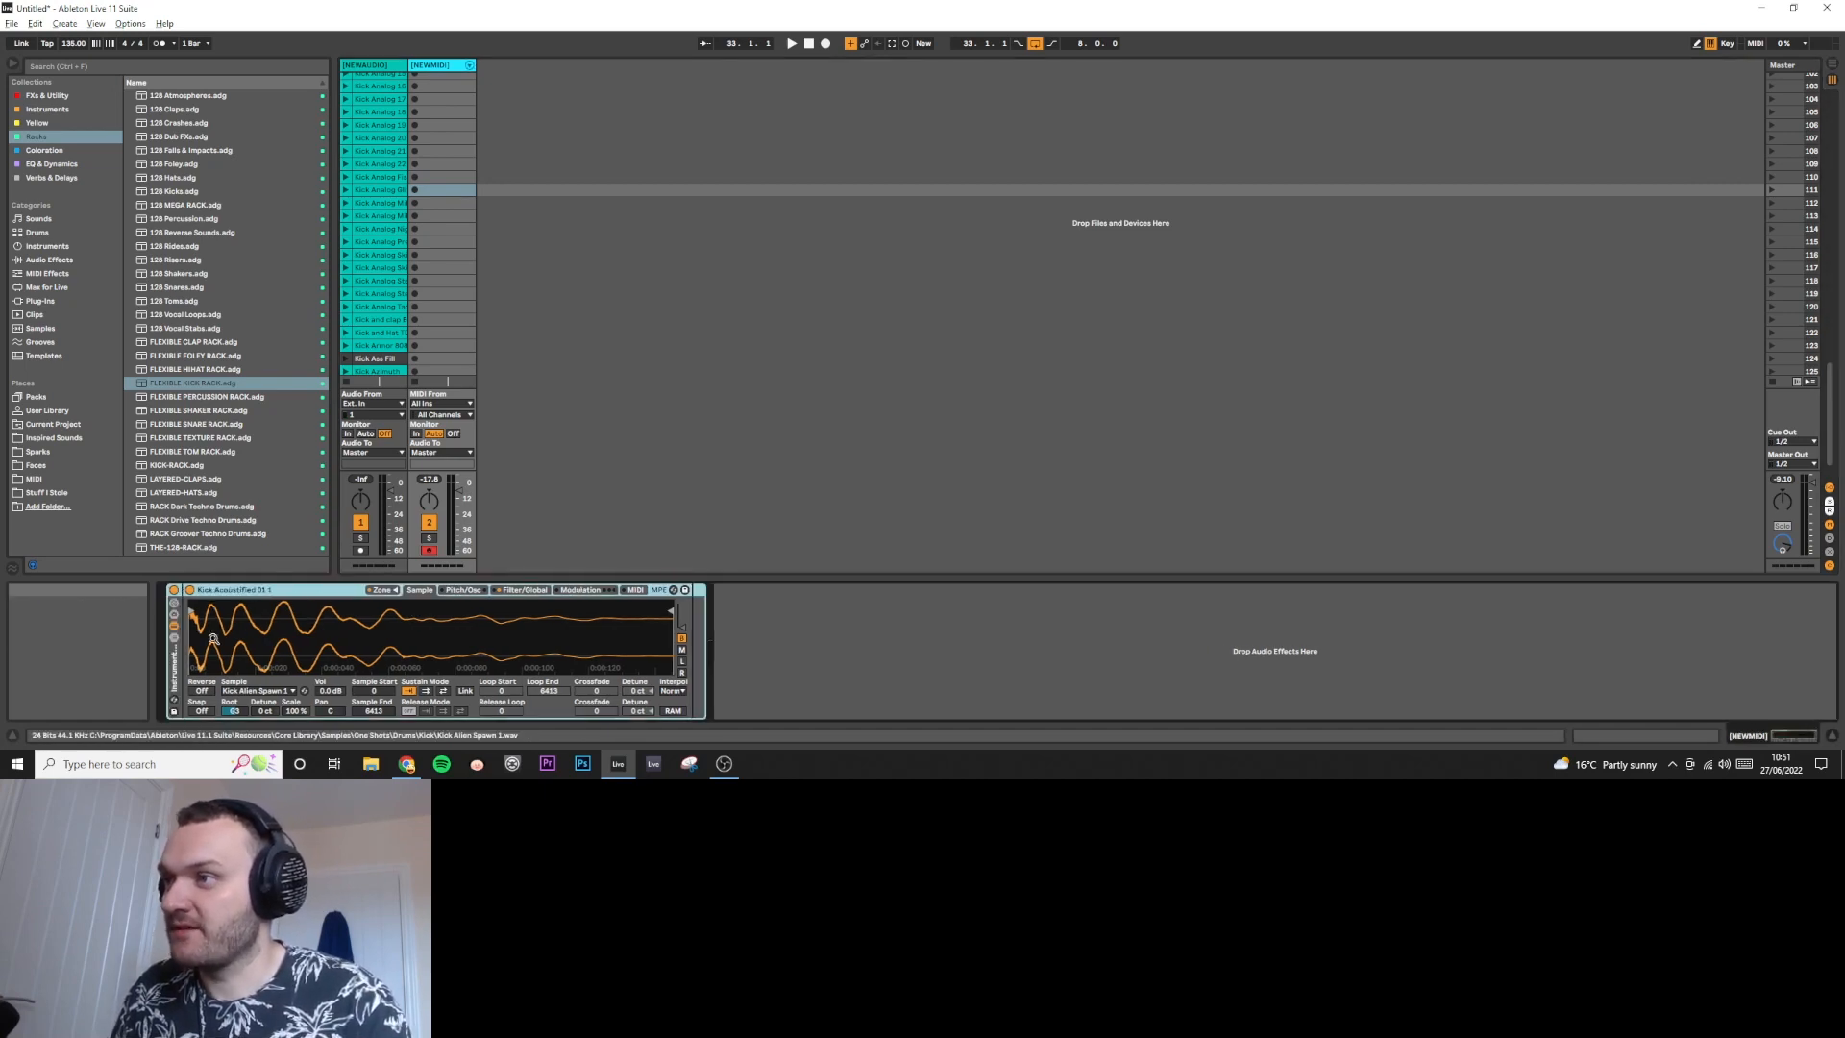
left_click(175, 604)
left_click(174, 652)
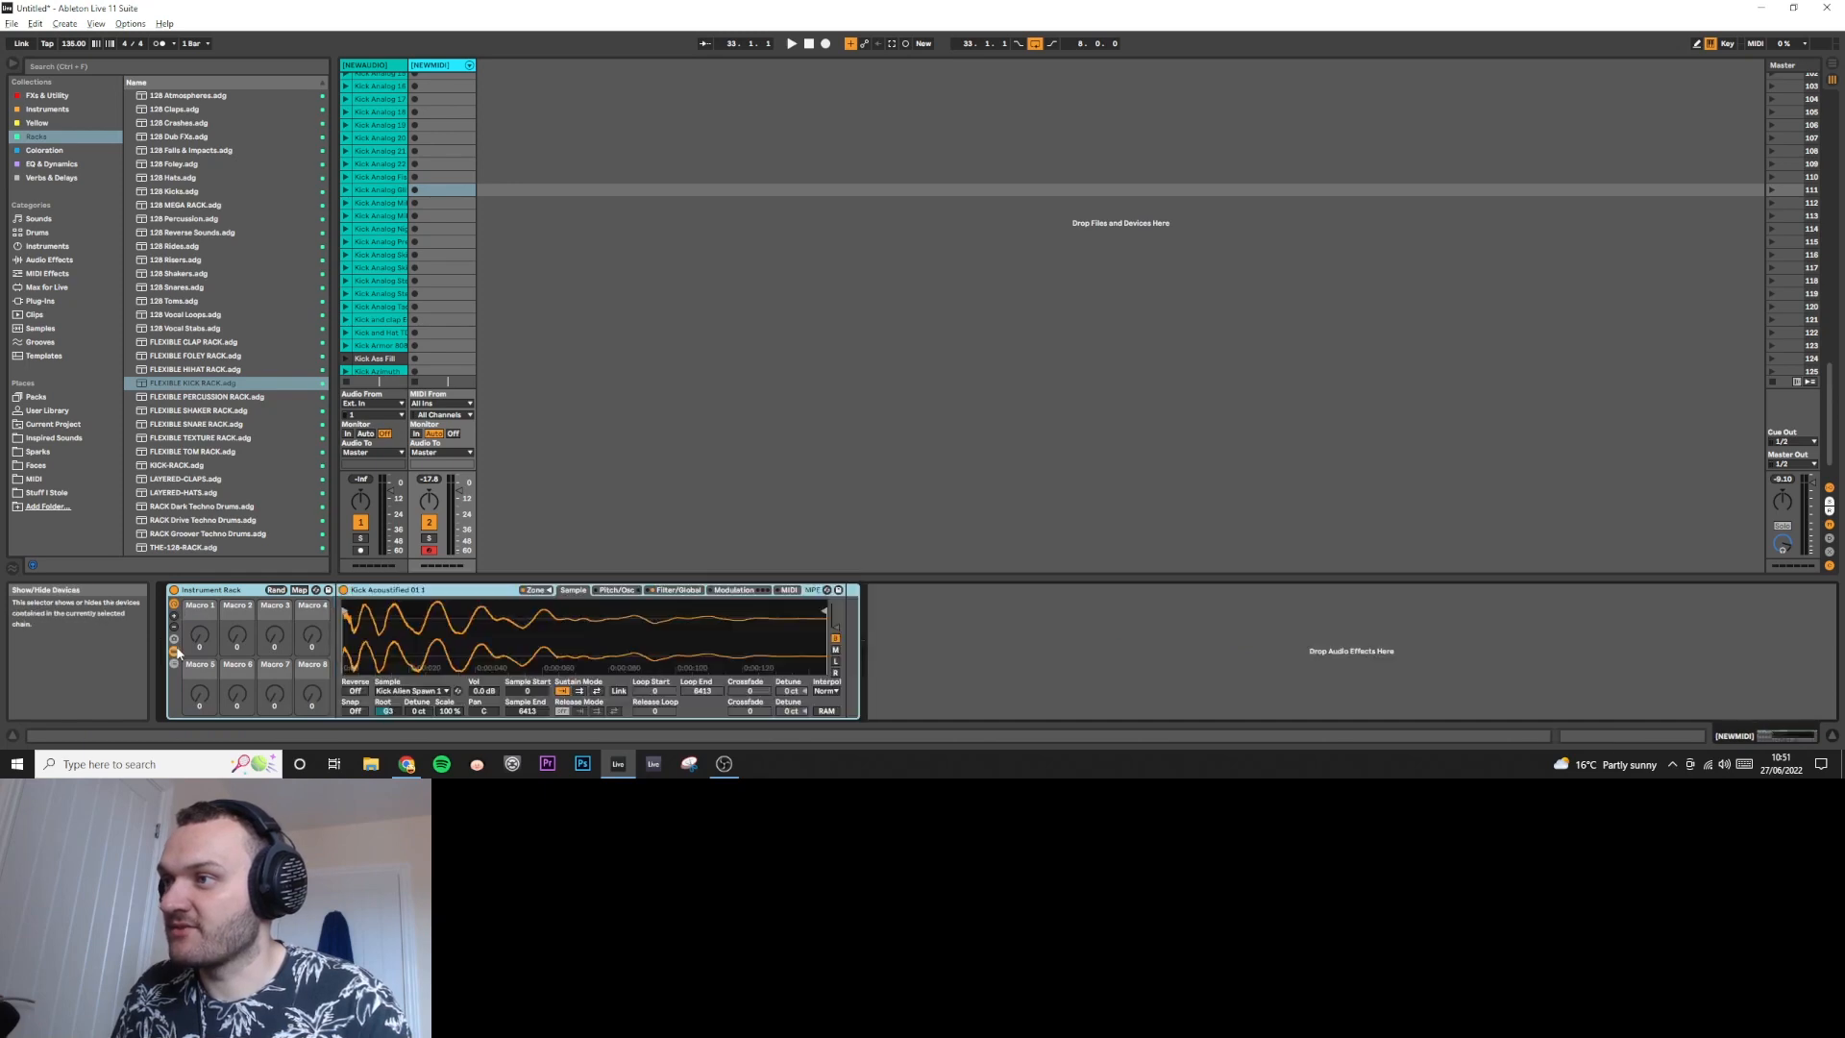
Find the Pitch MIDI effect in the browser and insert it before the Sampler inside the rack.
left_click(45, 274)
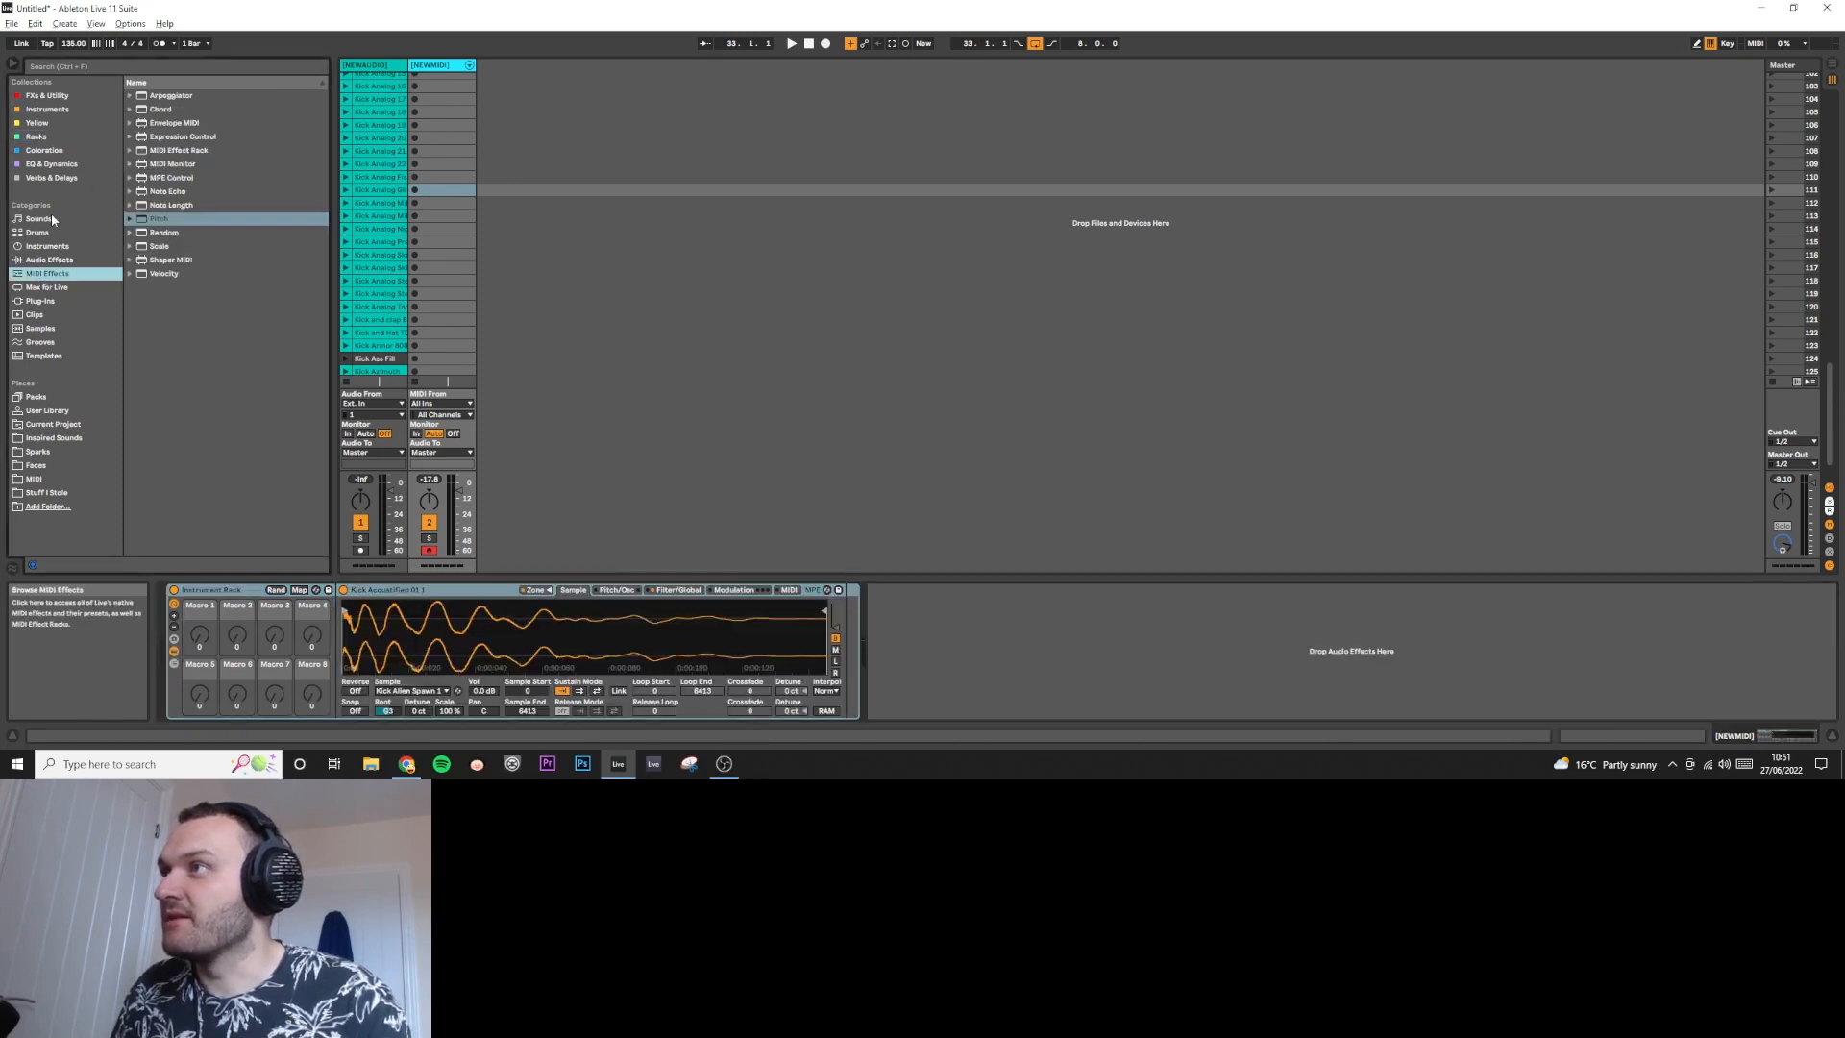
left_click(70, 64)
type("pitch")
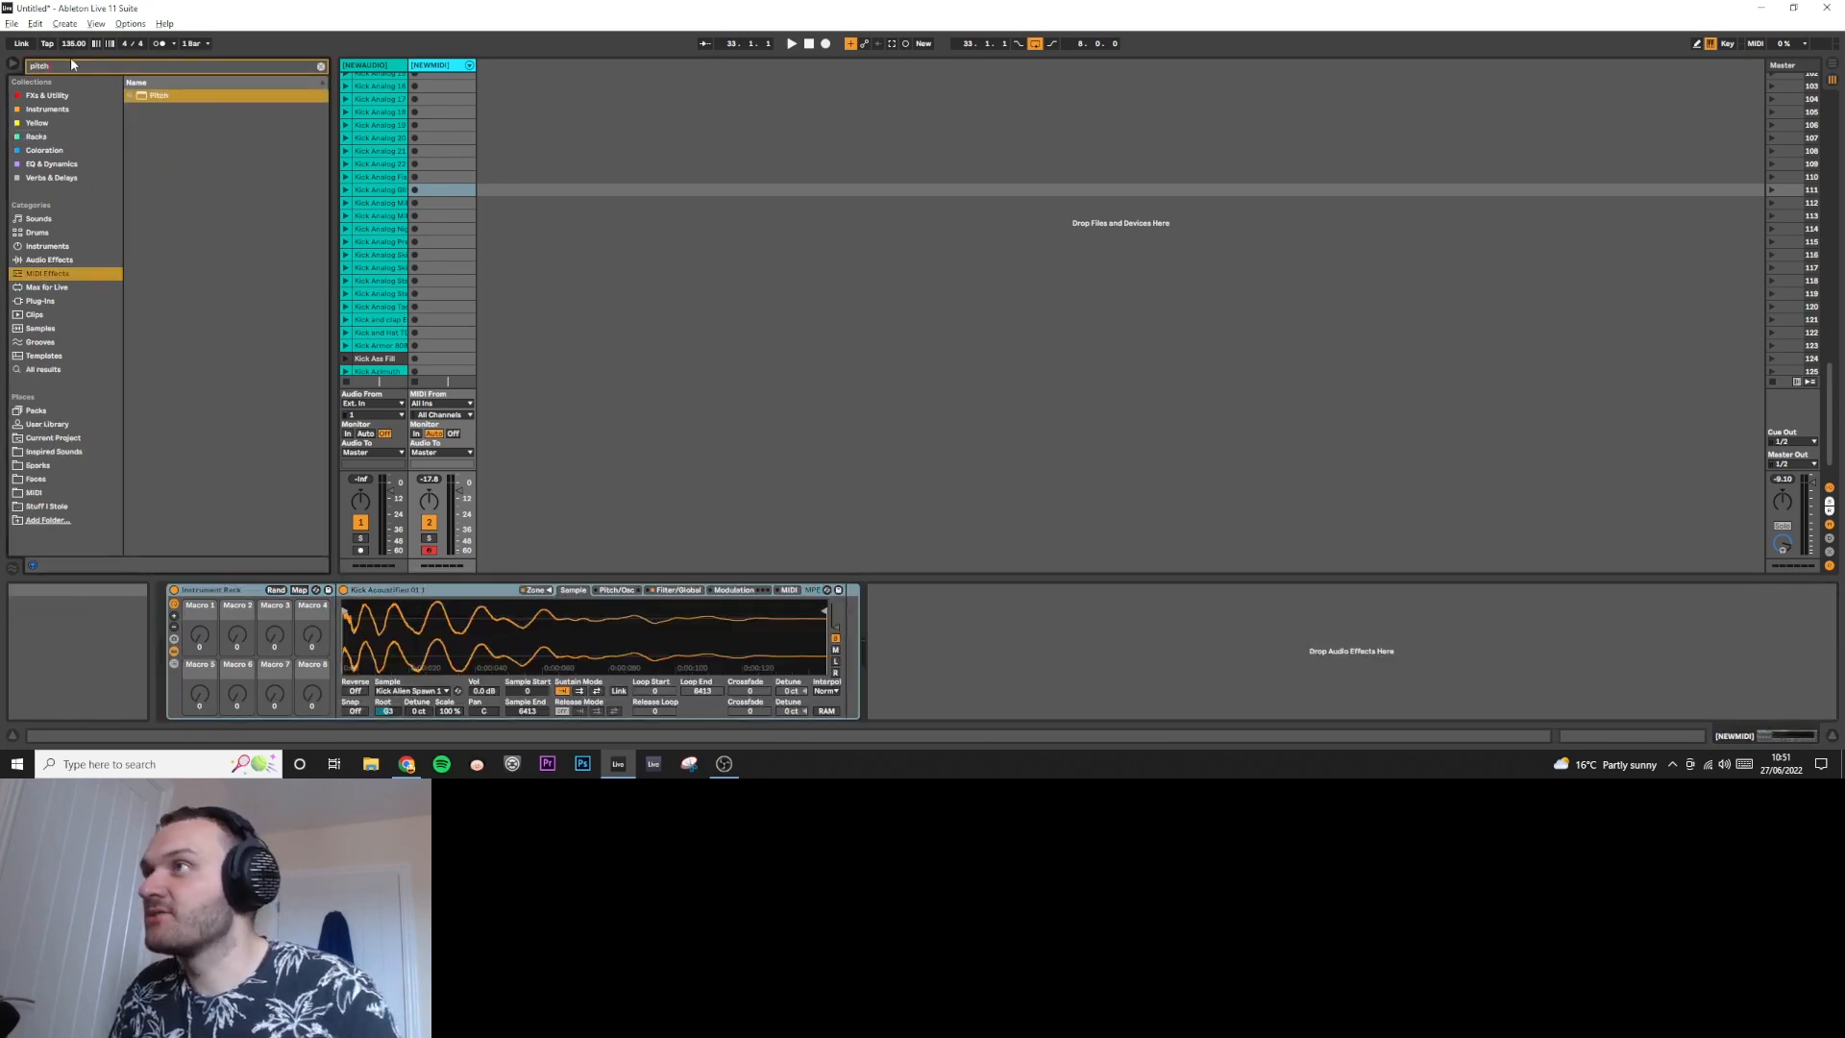
left_click_drag(338, 641, 342, 635)
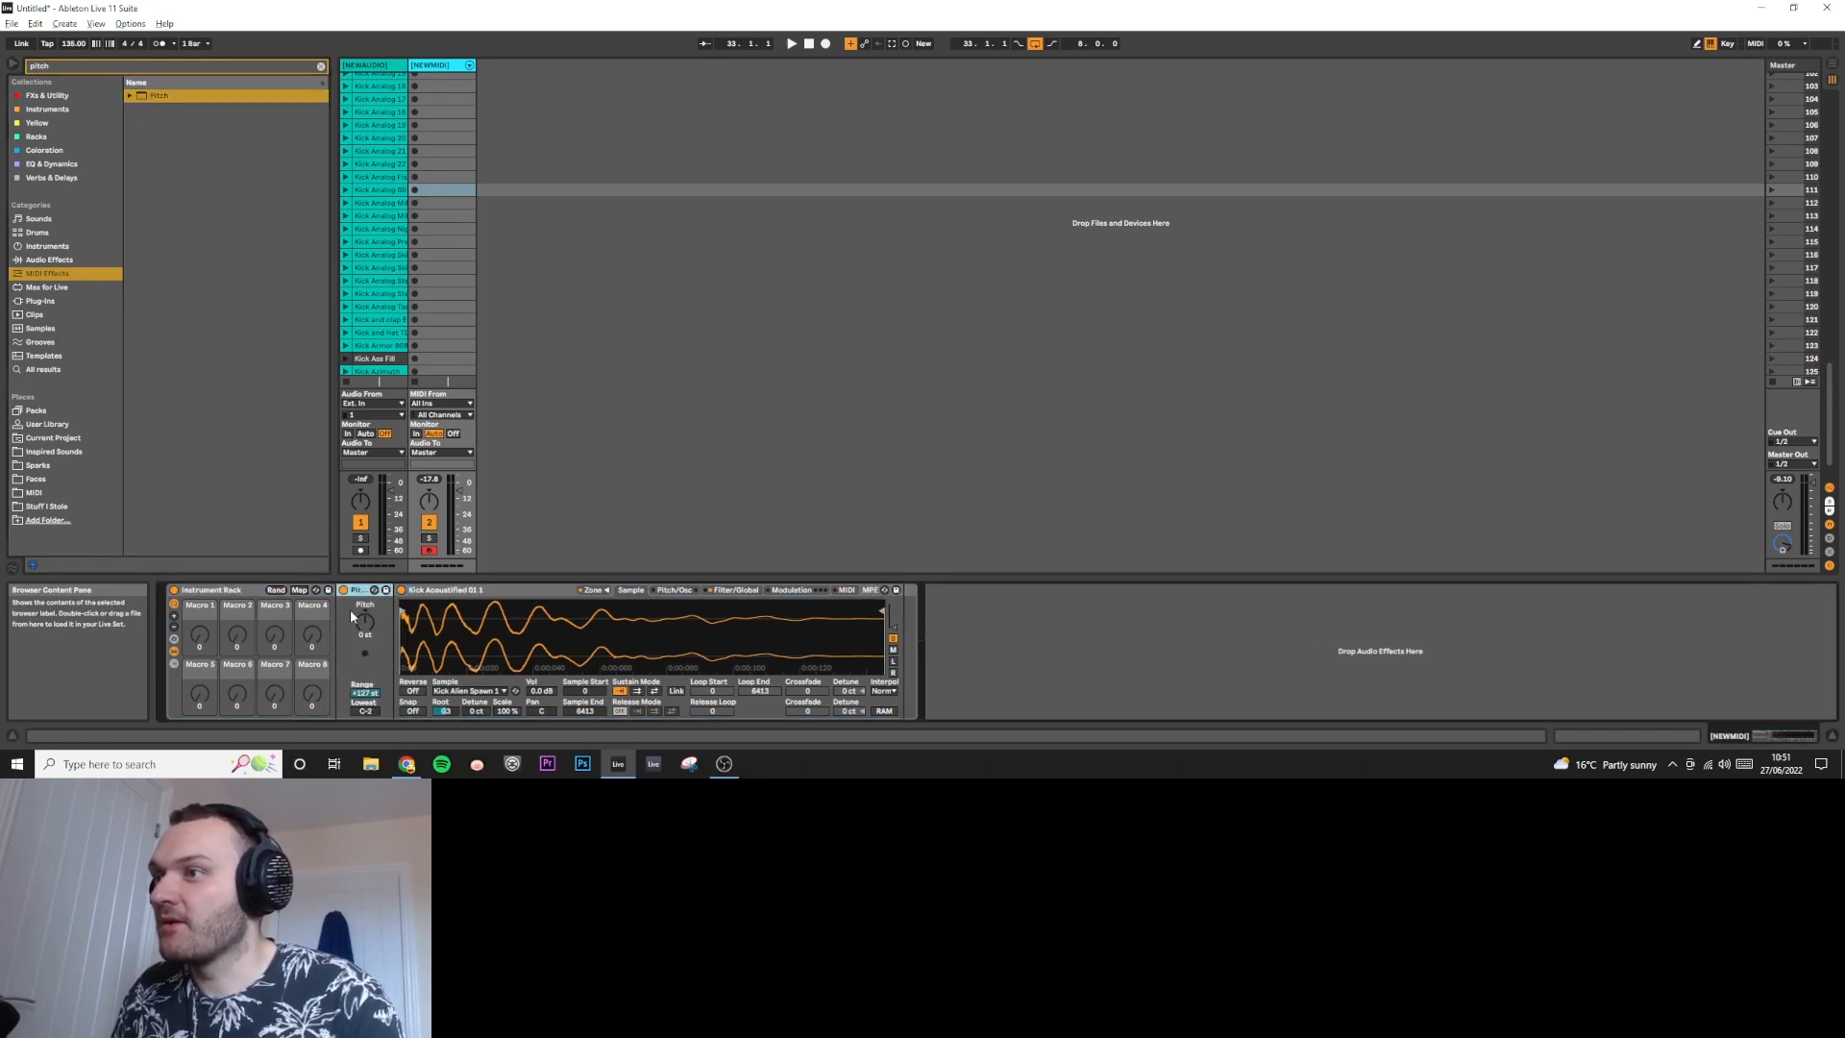
Map the Pitch effect's pitch knob to Macro 1 with a range of -60 to +67 st, and try out the macro.
left_click(300, 589)
left_click(360, 621)
left_click(199, 646)
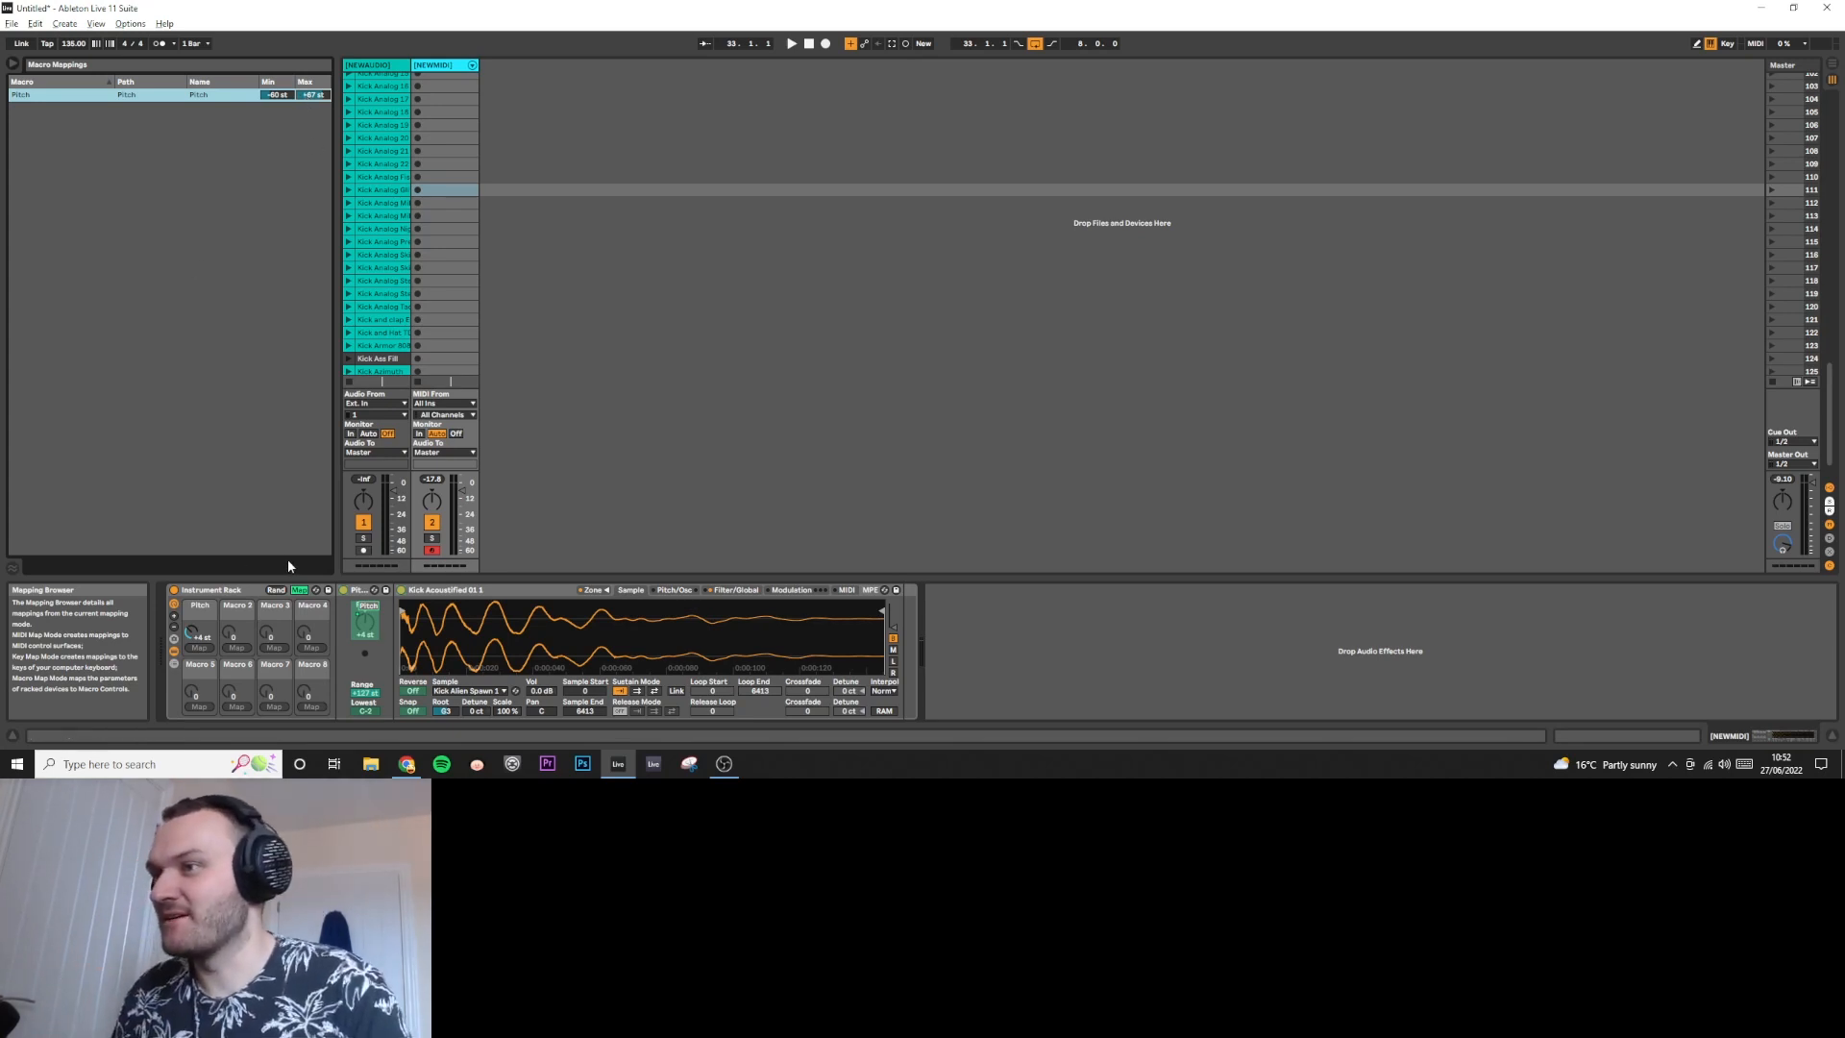
left_click(298, 589)
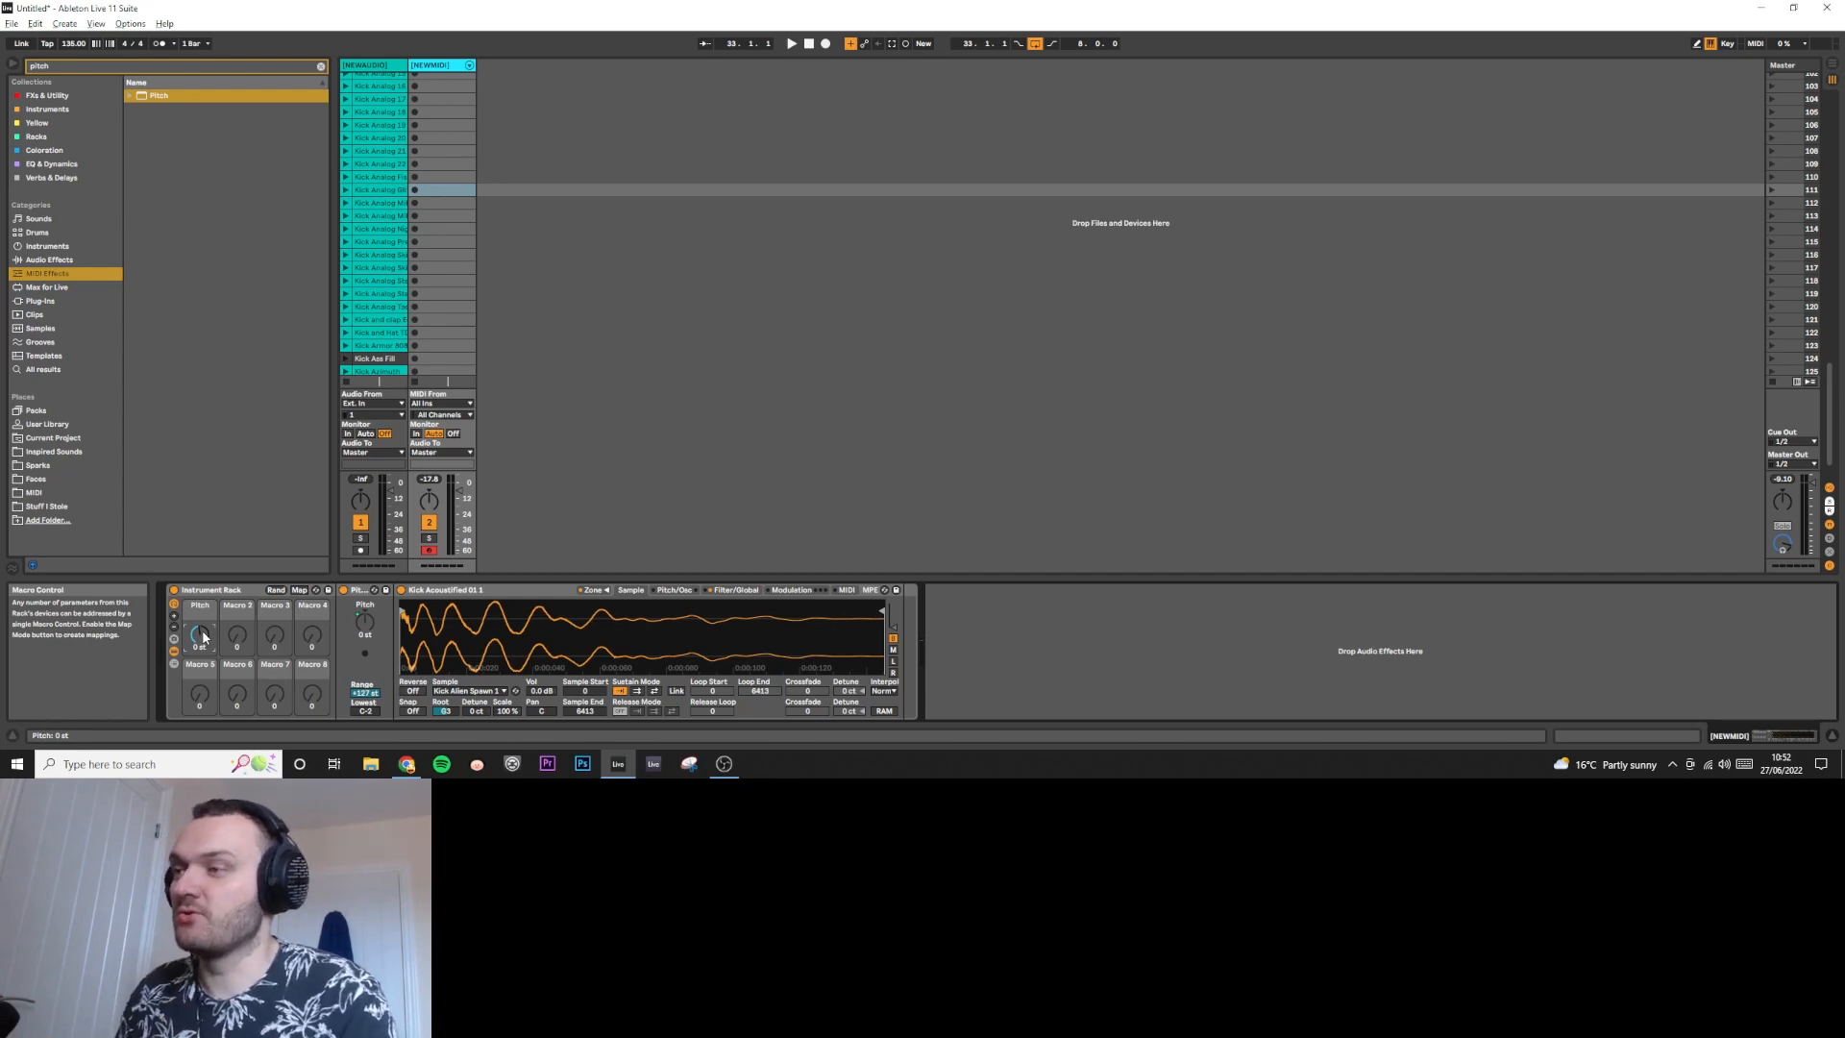
left_click_drag(204, 635, 203, 547)
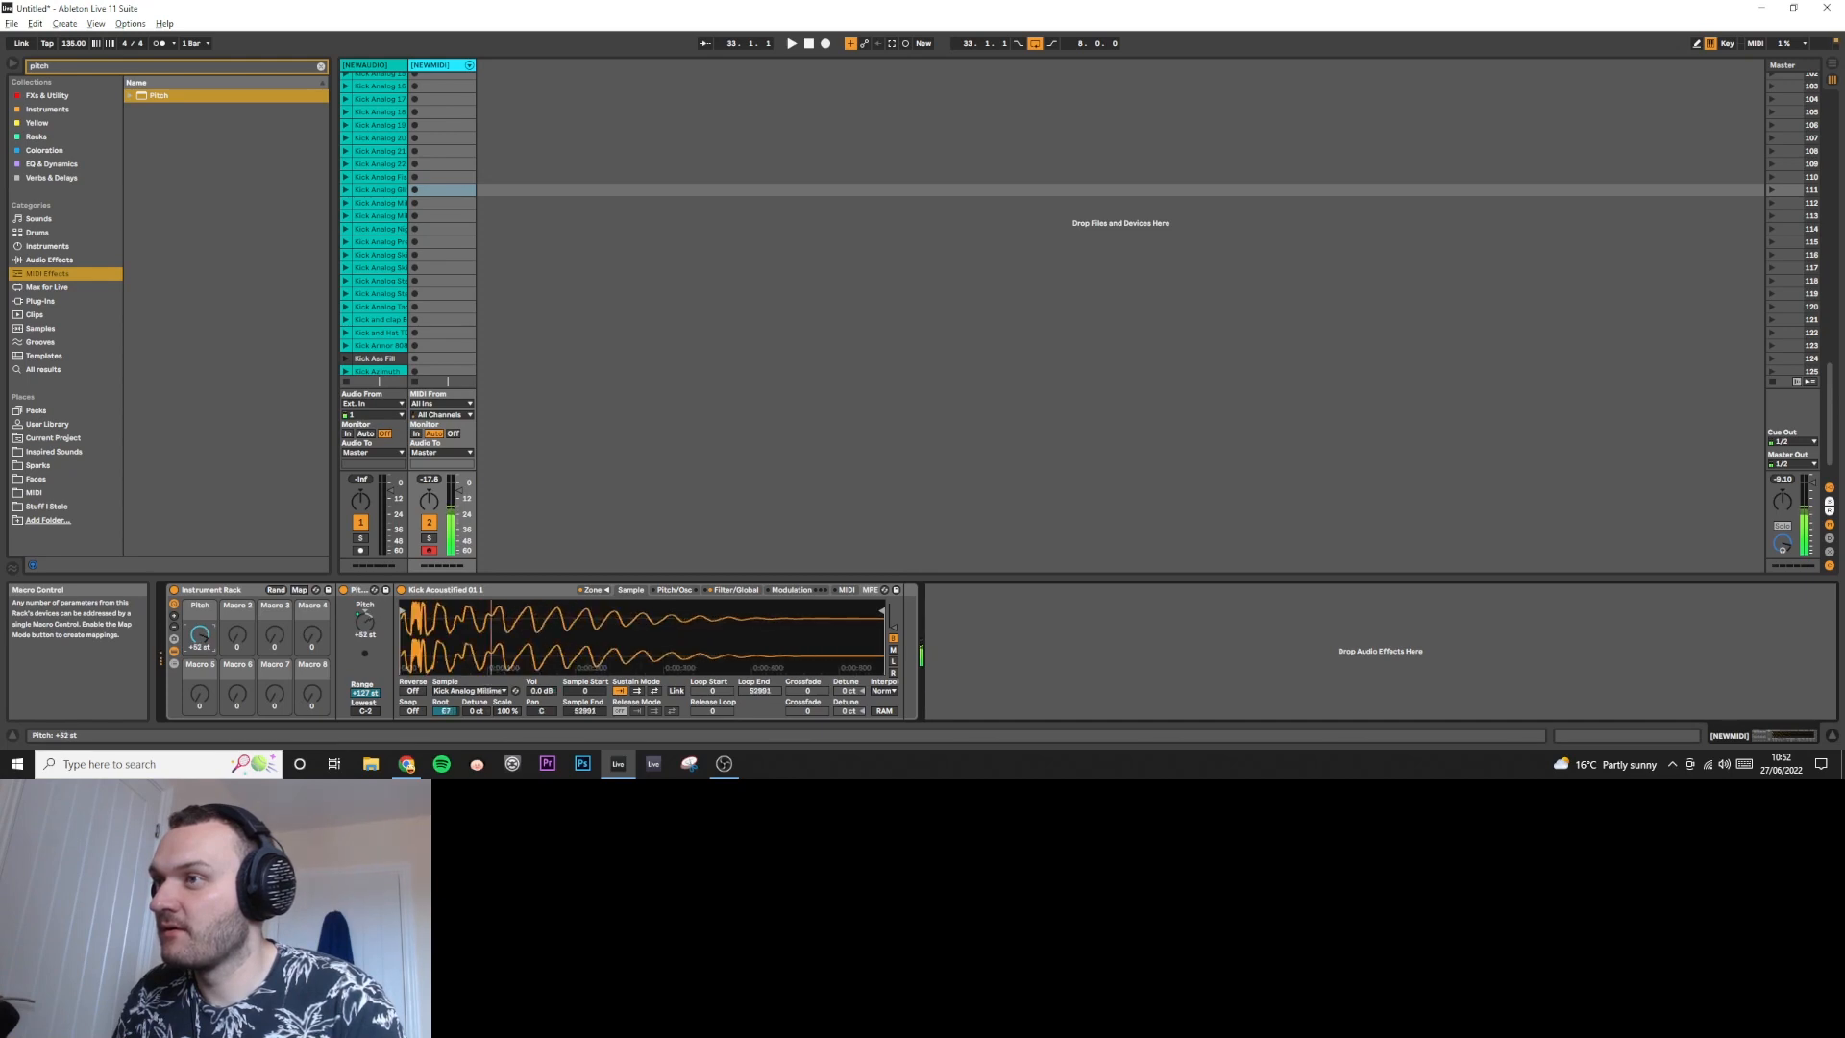
Create a one-bar clip on the MIDI track containing five sixteenth-note C3 hits, one every three sixteenths.
double_click(453, 192)
double_click(403, 678)
left_click_drag(665, 677, 370, 677)
key("ctrl+d")
key("ctrl+d")
key("ctrl+d")
key("ctrl+d")
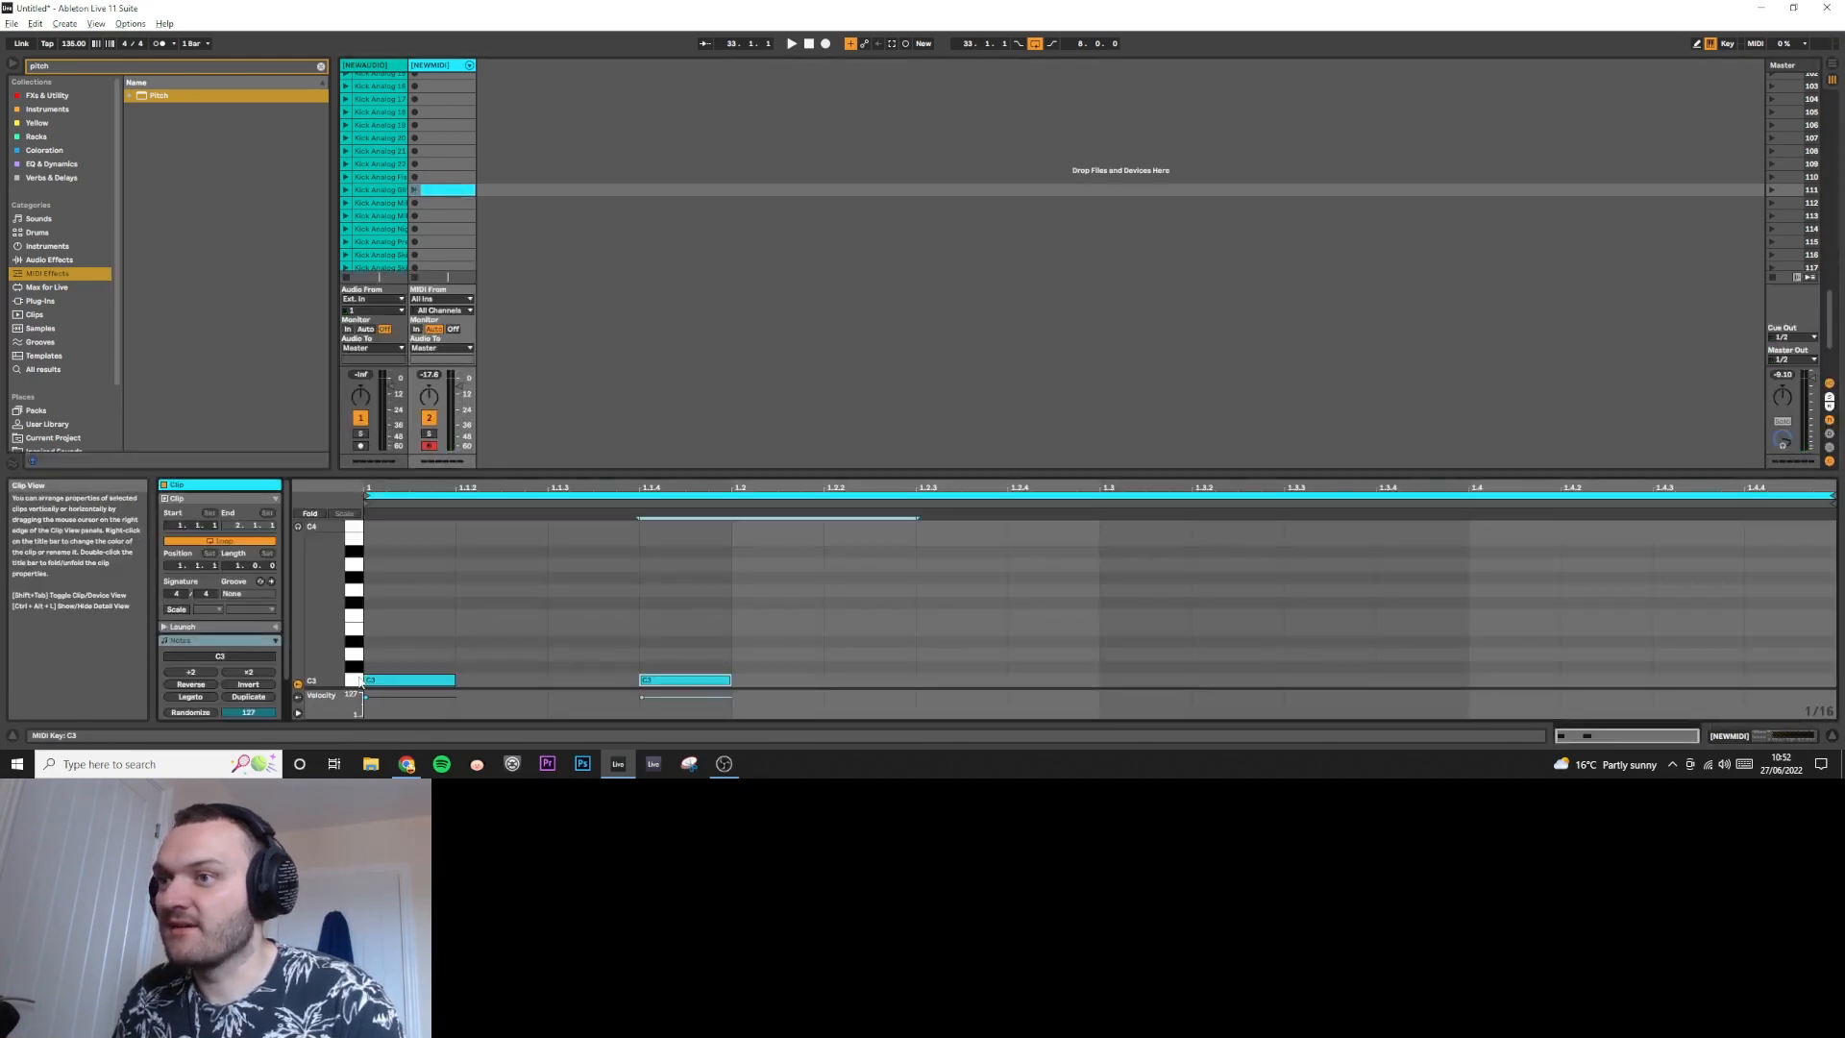
Play the new MIDI clip and sweep the rack's Pitch macro to audition different kick samples.
left_click(415, 190)
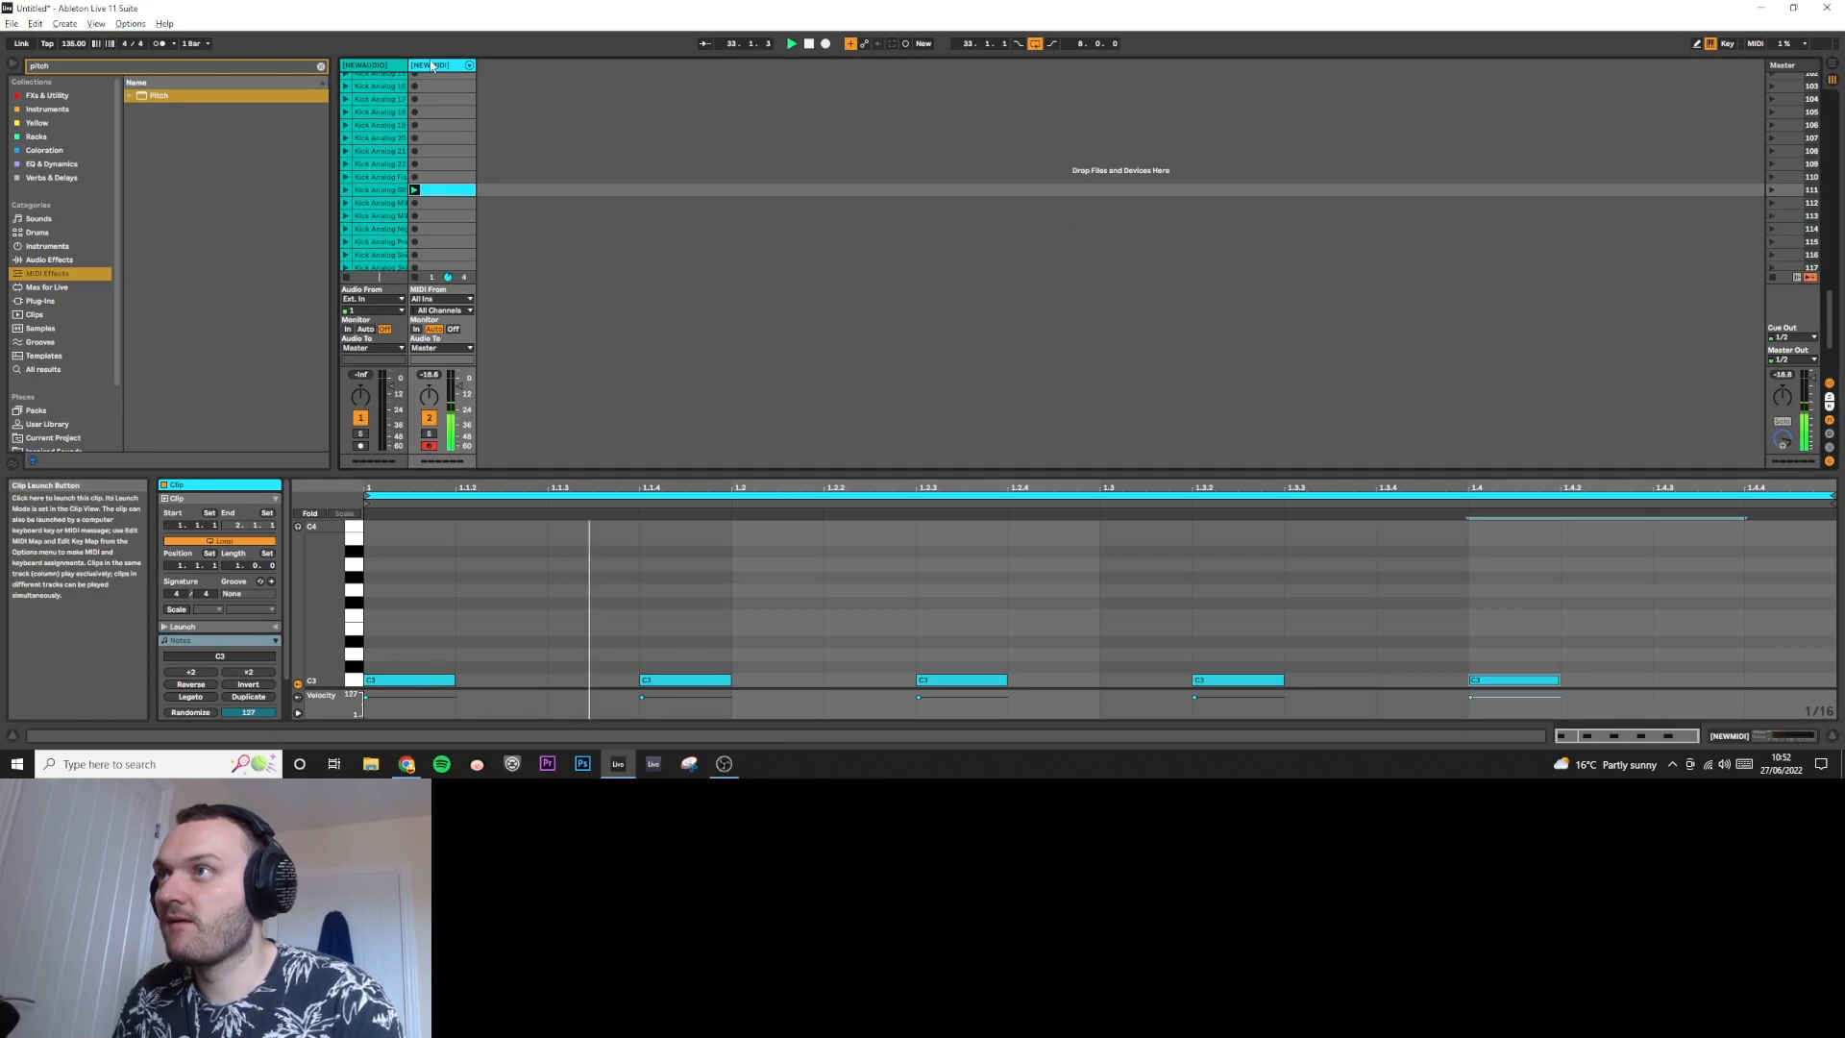
double_click(432, 66)
left_click_drag(200, 634, 202, 672)
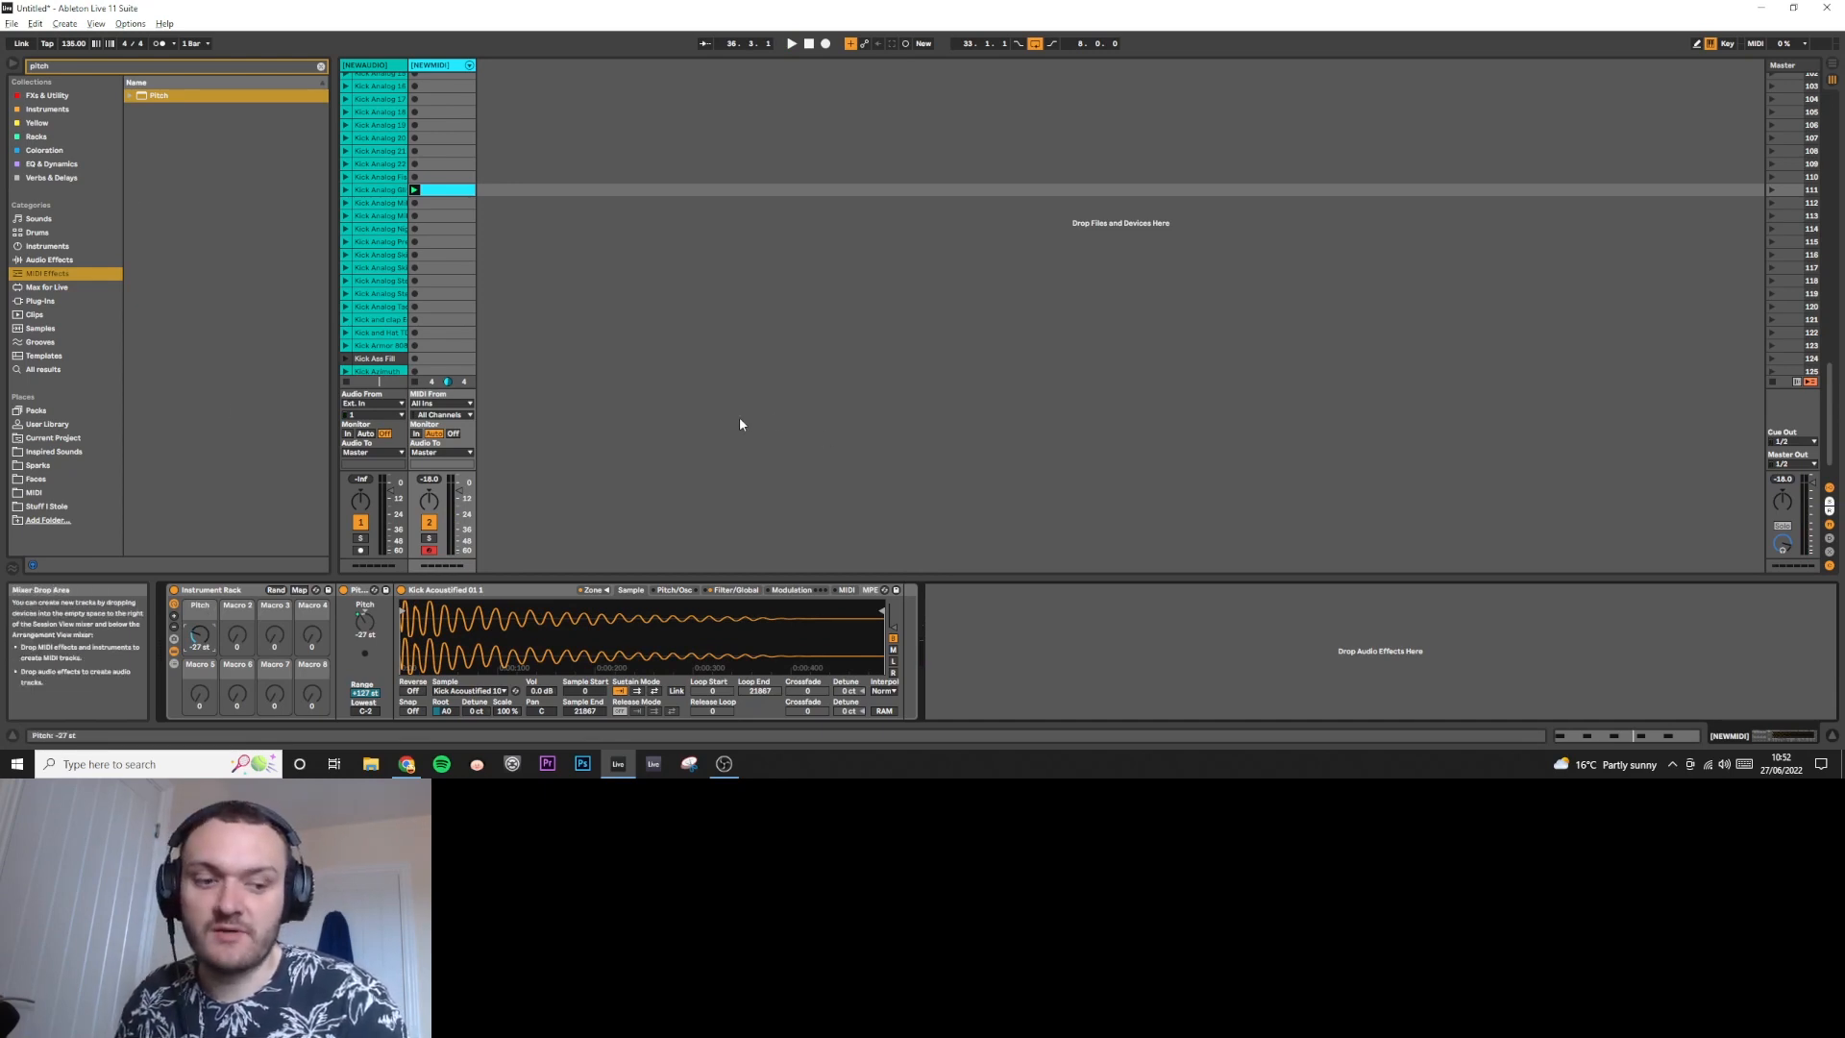
Rename the rack's Pitch macro to SELECT.
left_click(201, 607)
key("ctrl+r")
type("SELECTOR")
key("Return")
key("ctrl+r")
type("SE")
type("LECT")
key("Return")
Give the SELECT macro the darkest grey colour and reset its value to 0 st.
right_click(201, 610)
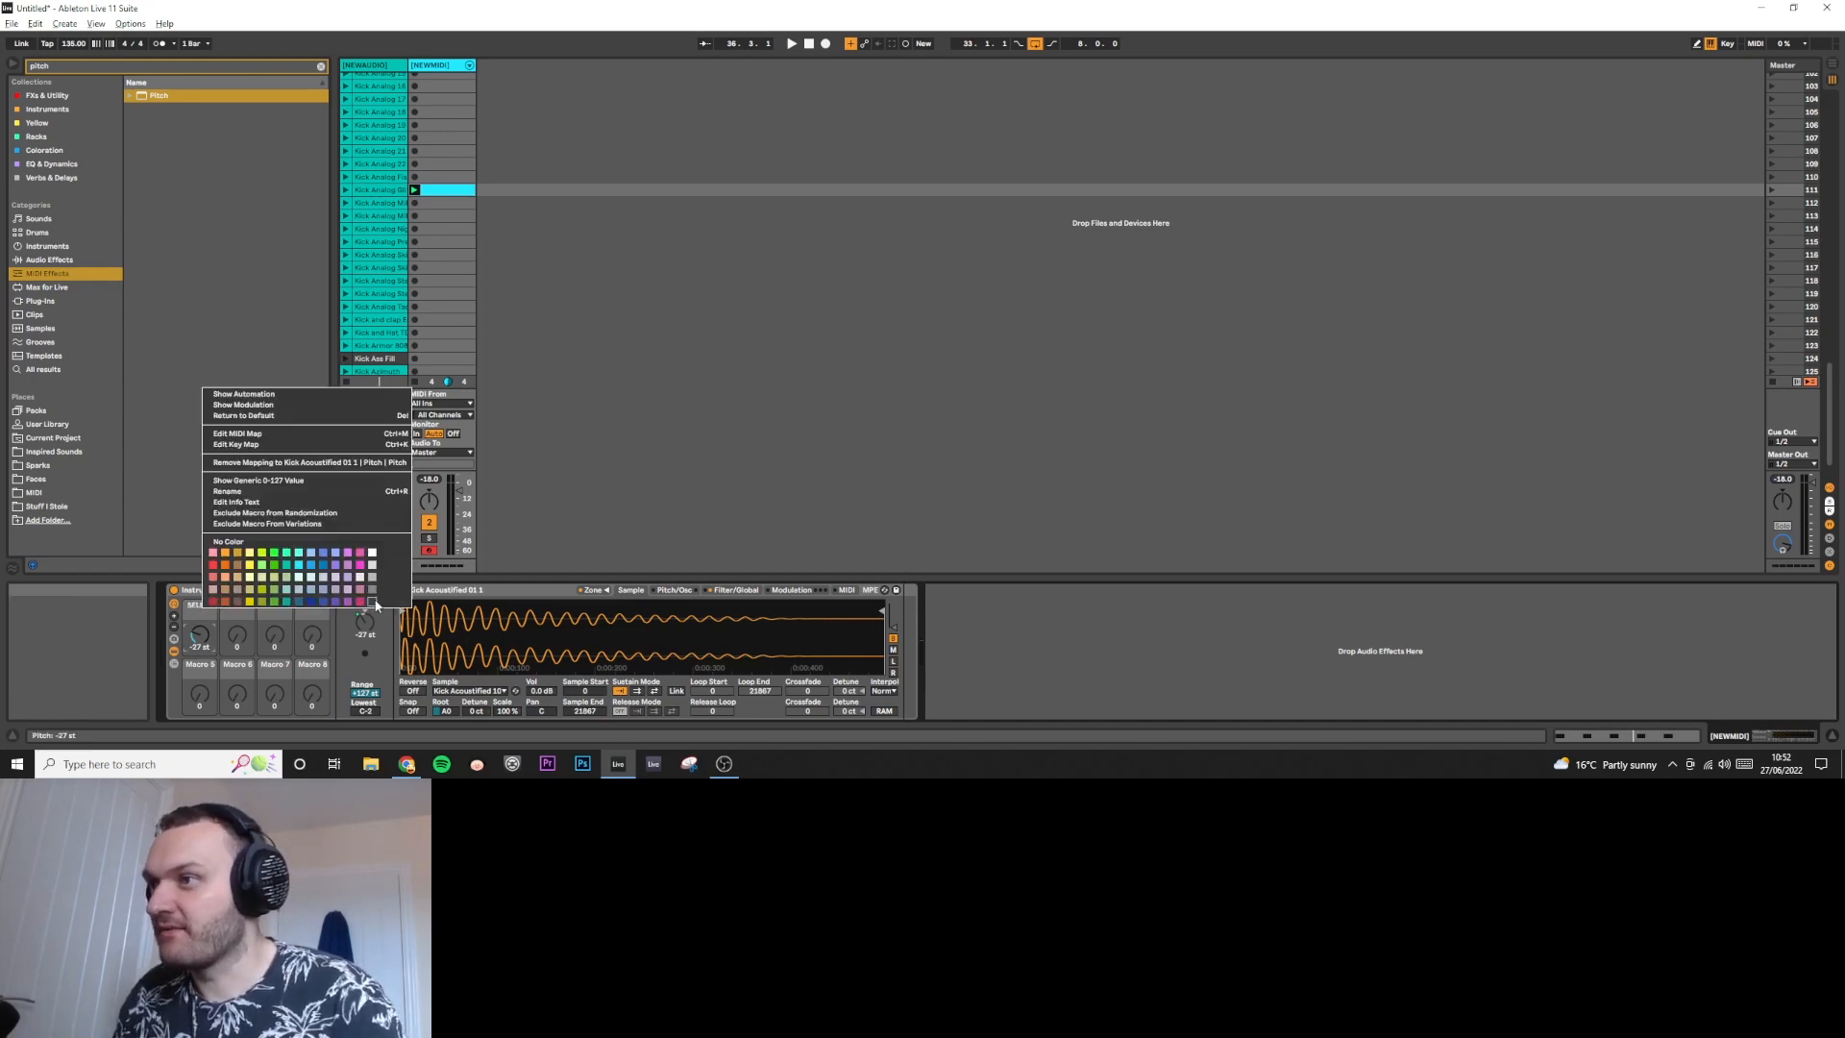
left_click(374, 605)
double_click(207, 632)
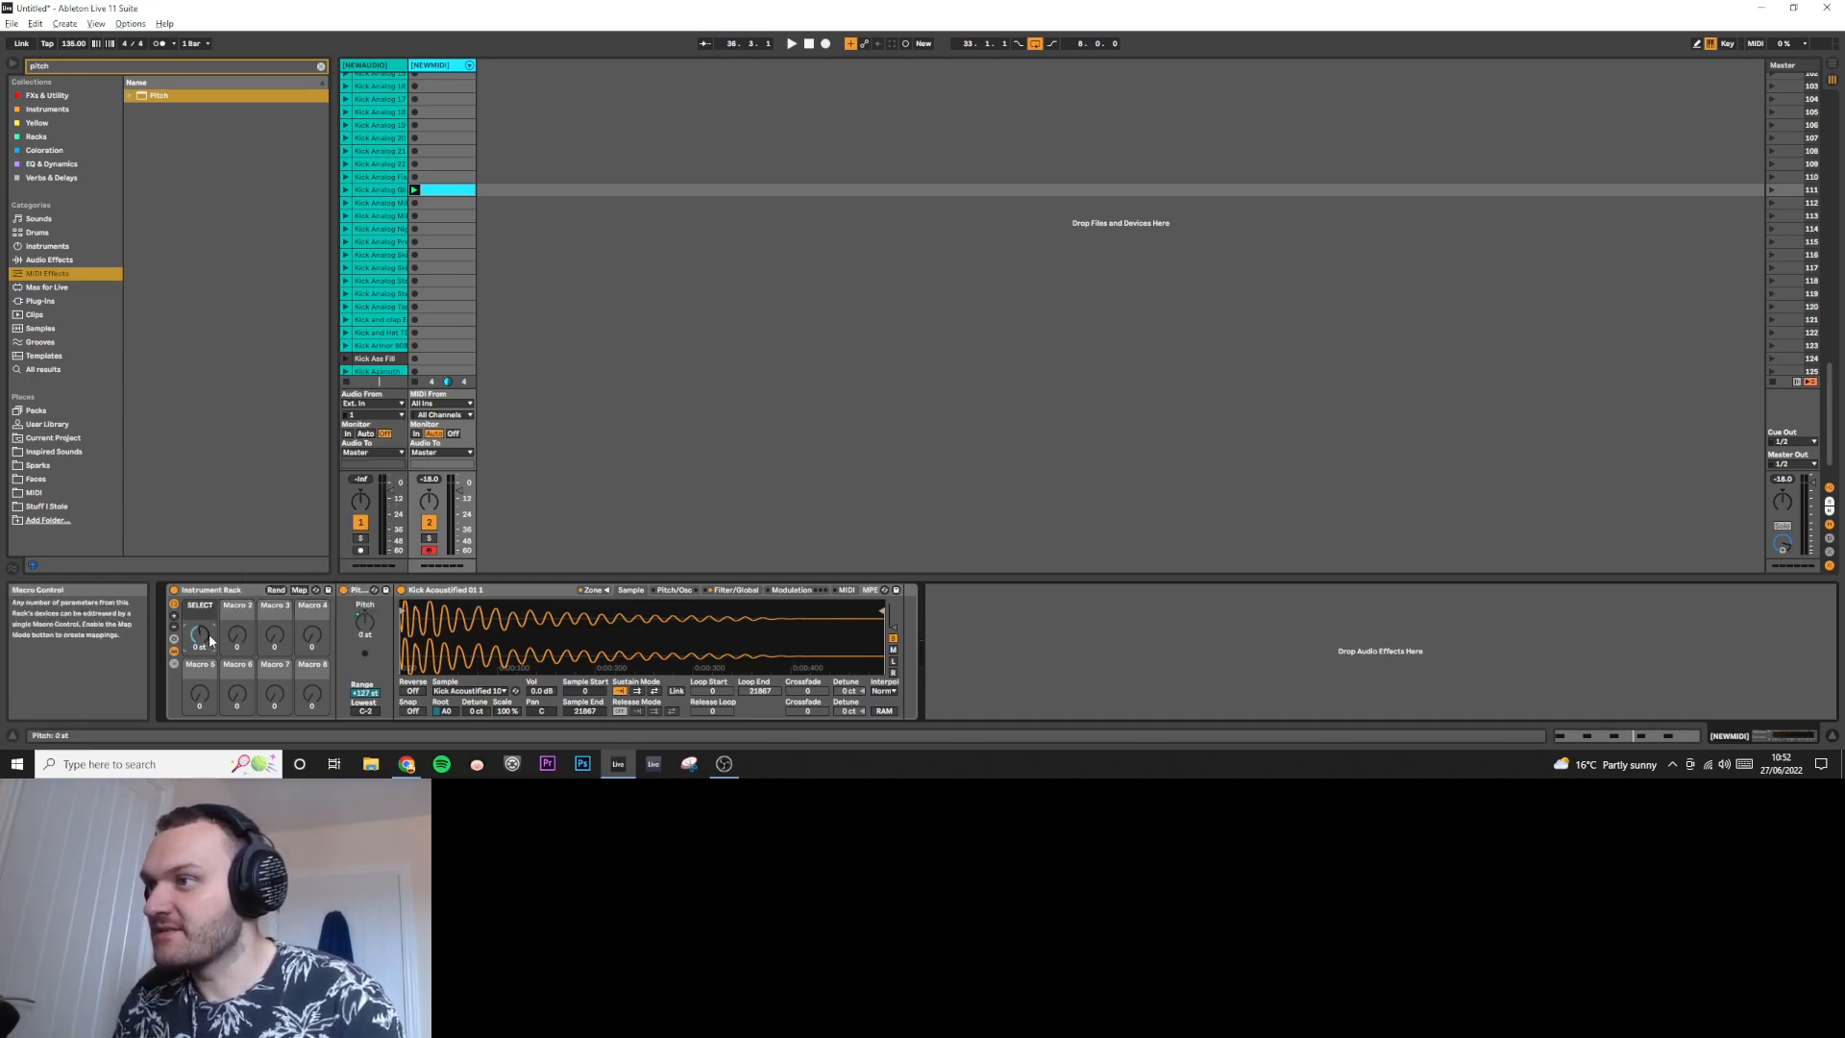
Collapse the Pitch device and turn off the filter envelope in Sampler's filter settings, keeping the filter on.
double_click(357, 589)
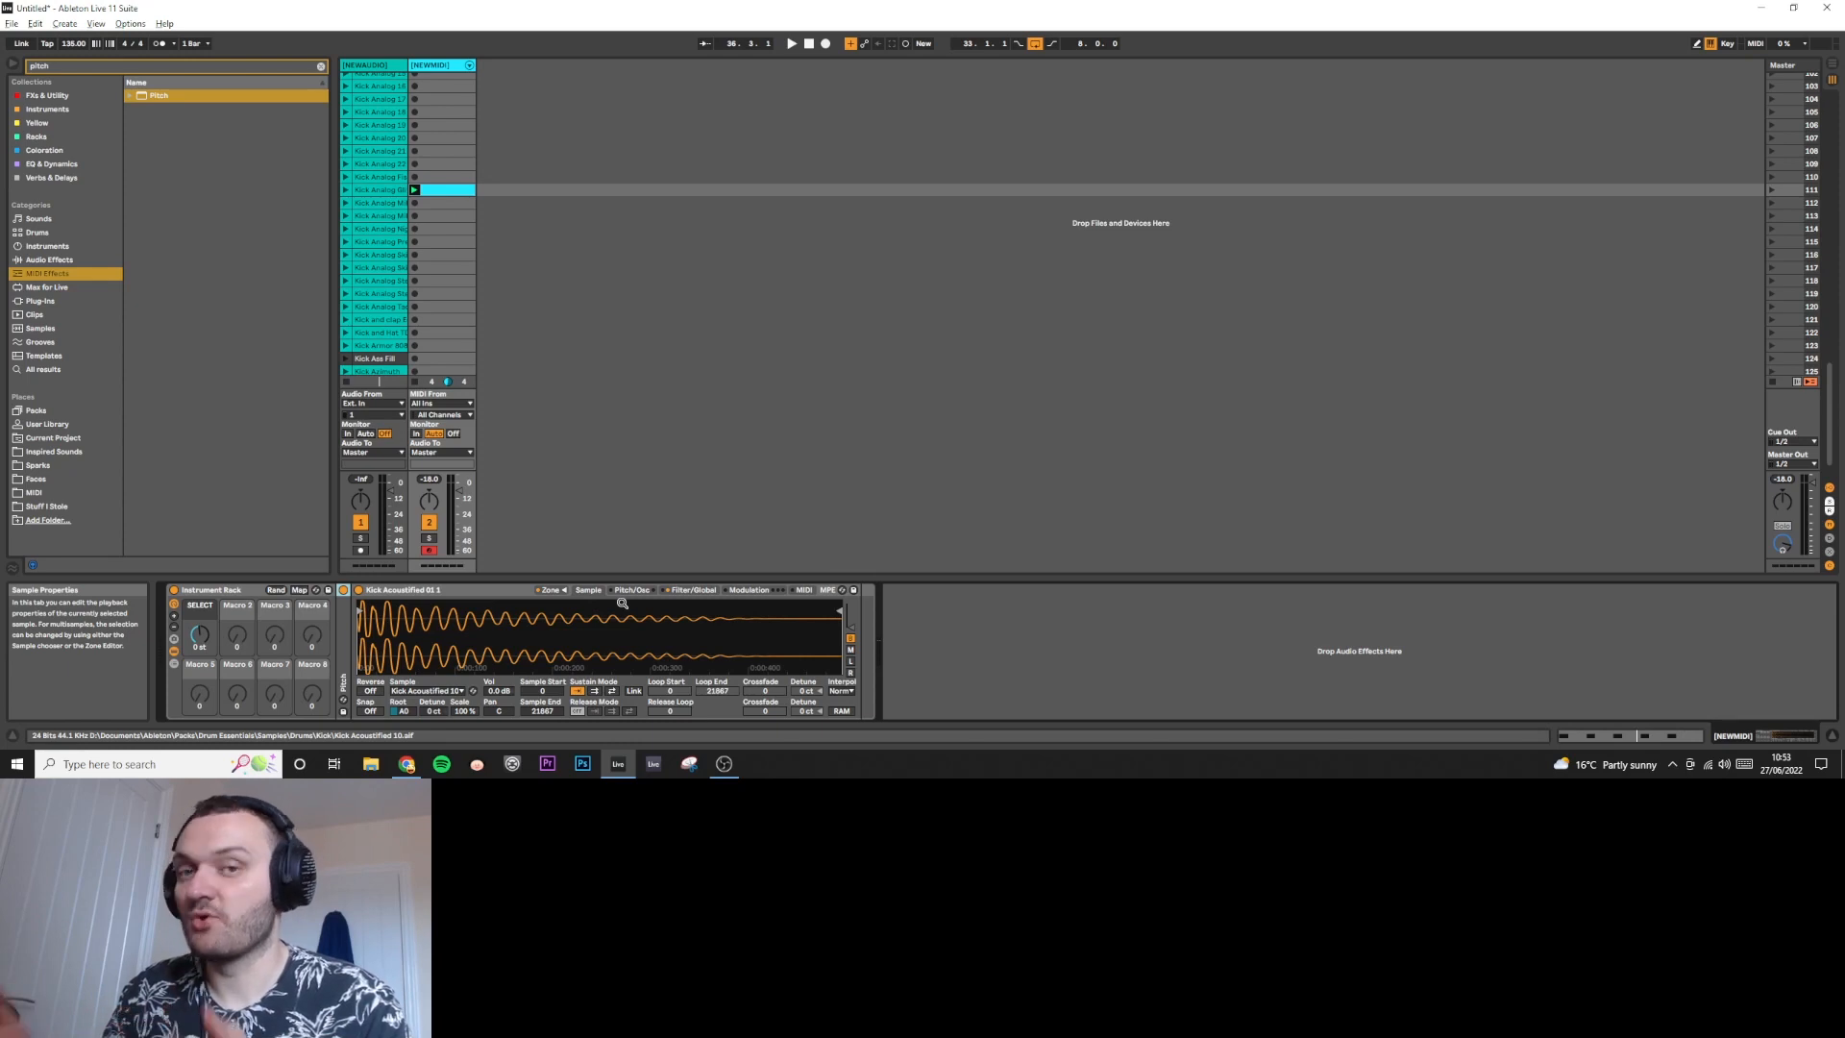
left_click(680, 591)
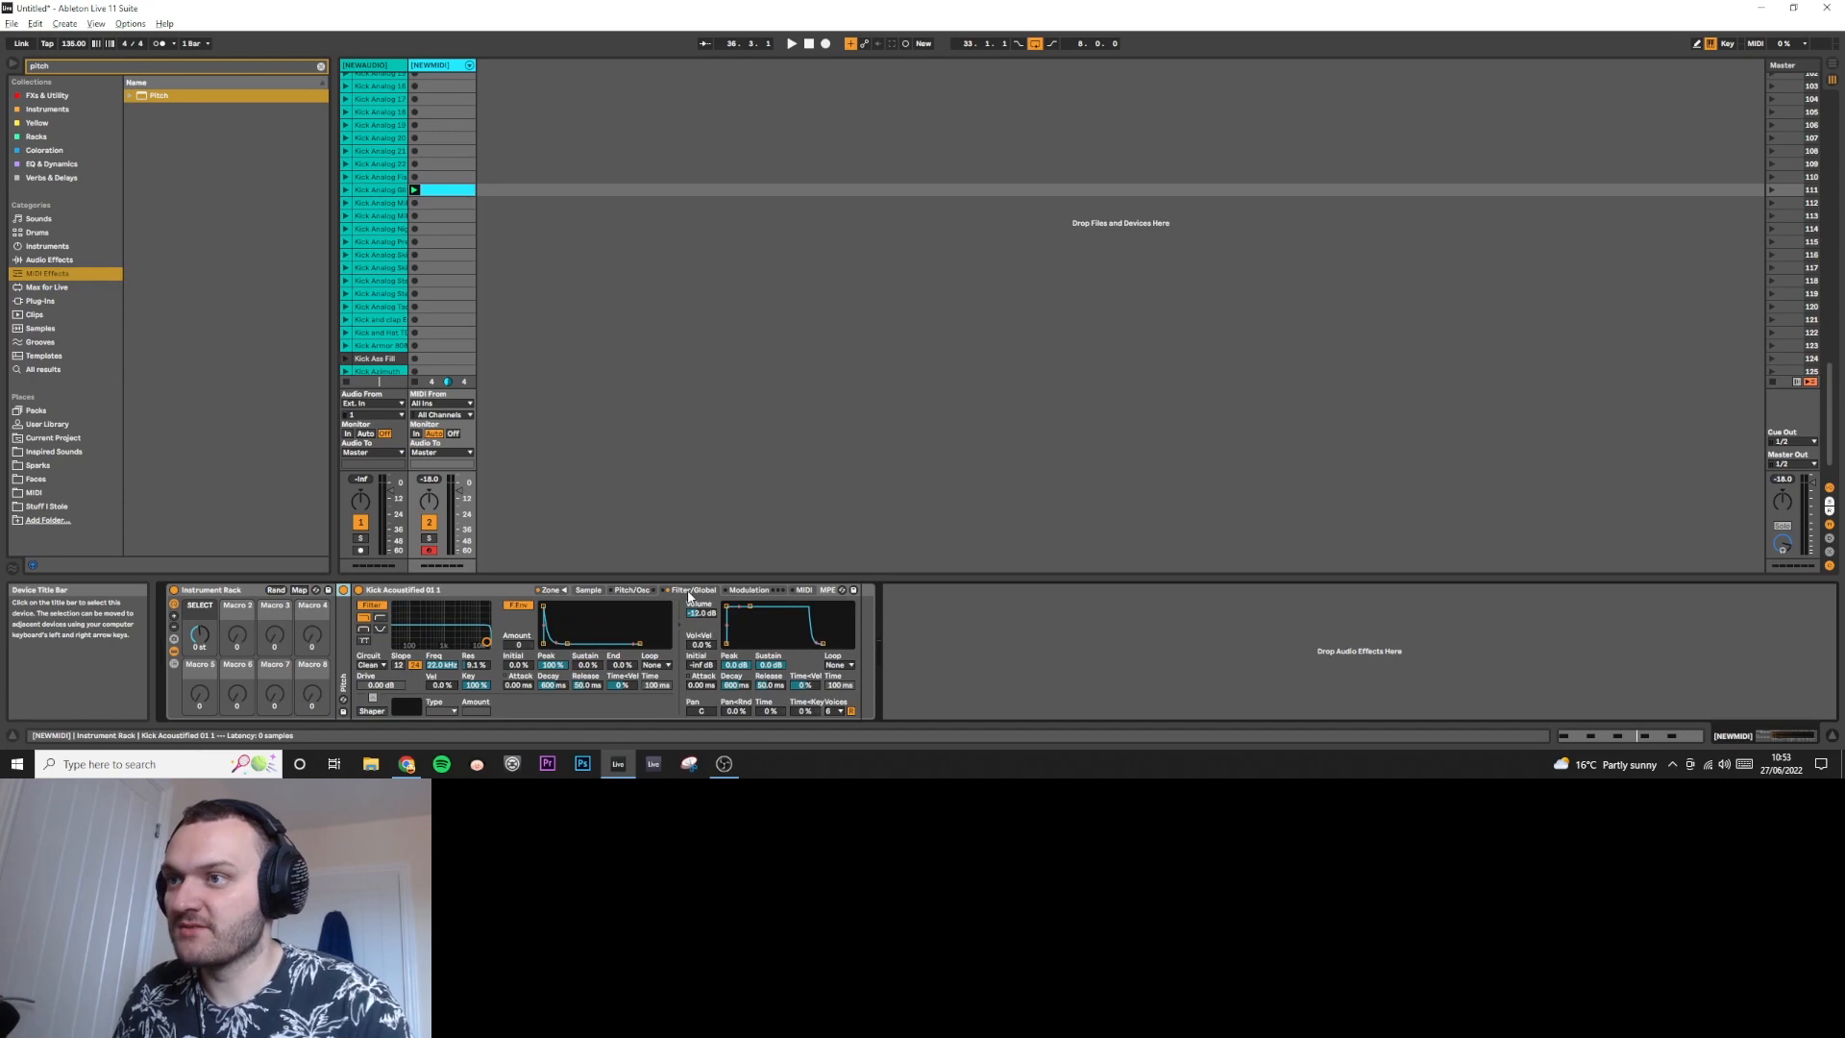
left_click(517, 604)
left_click(373, 606)
left_click(373, 606)
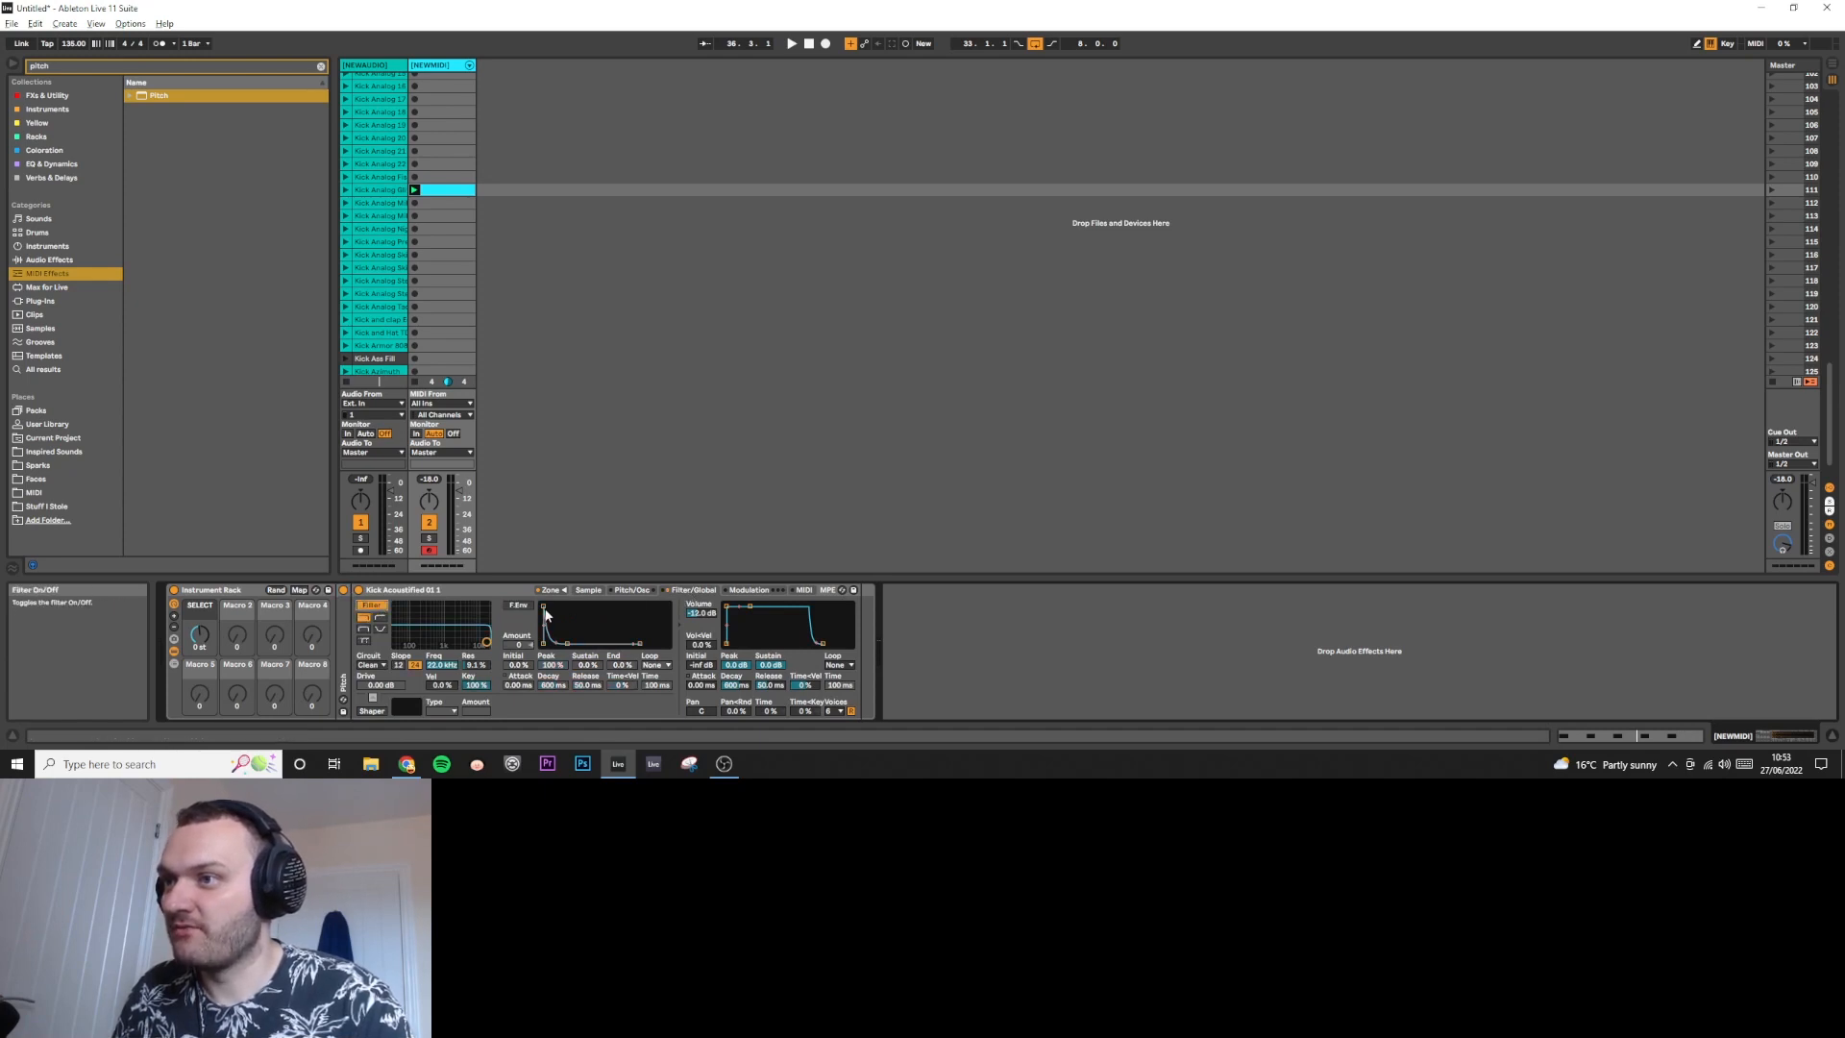
Map Sampler's volume envelope attack, decay, sustain and release to Macros 5, 6, 7 and 8.
left_click(299, 590)
left_click(701, 684)
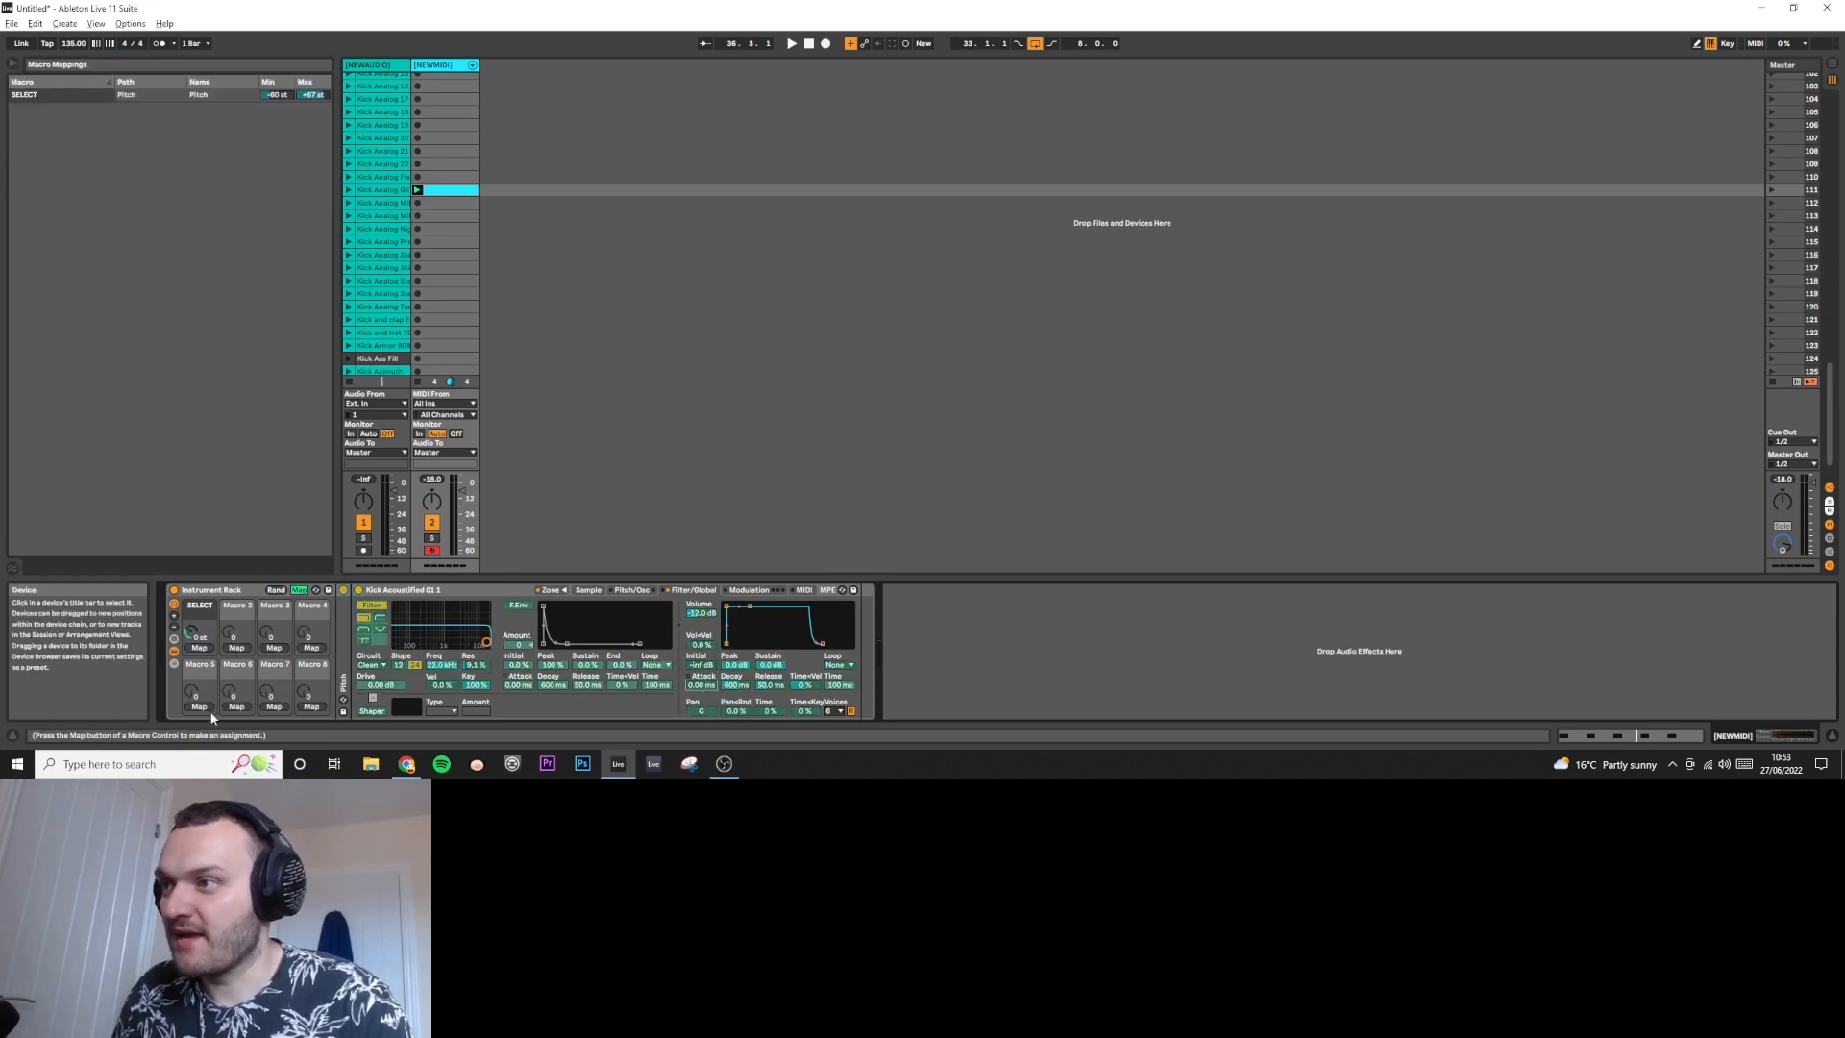
left_click(199, 707)
left_click(735, 684)
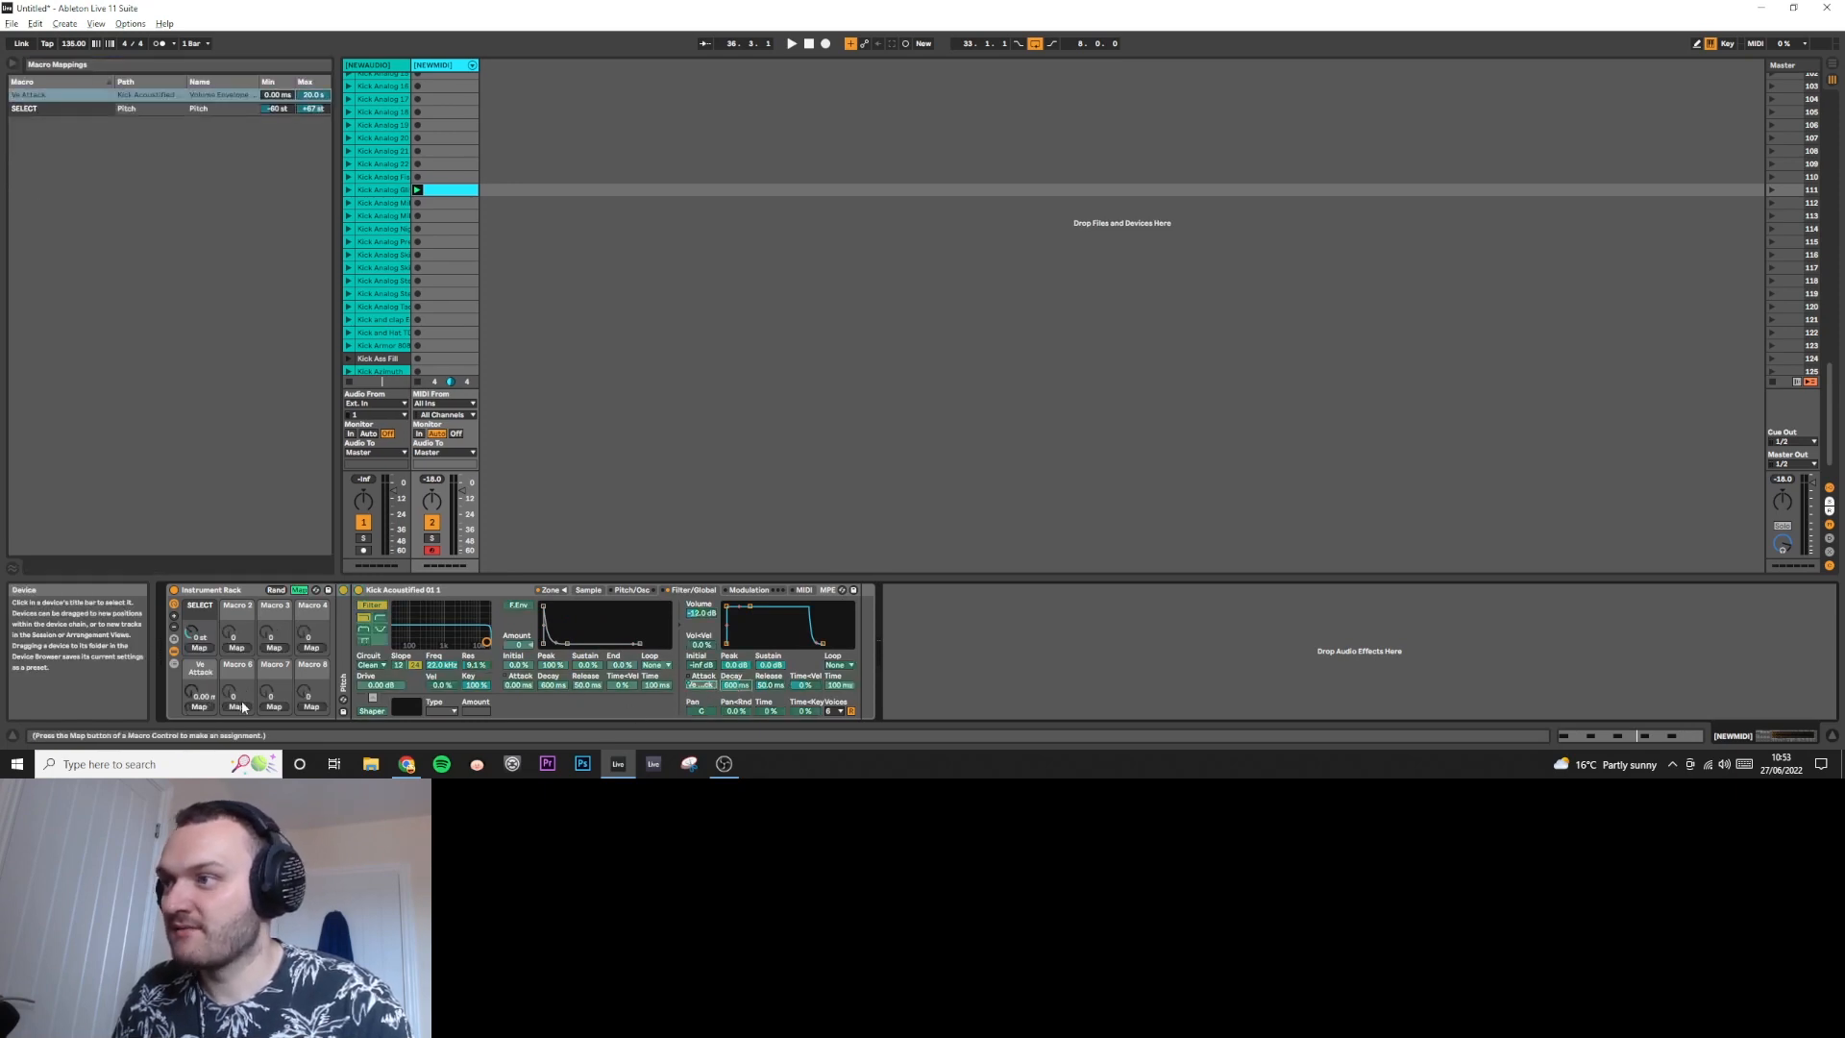
left_click(236, 706)
left_click(769, 664)
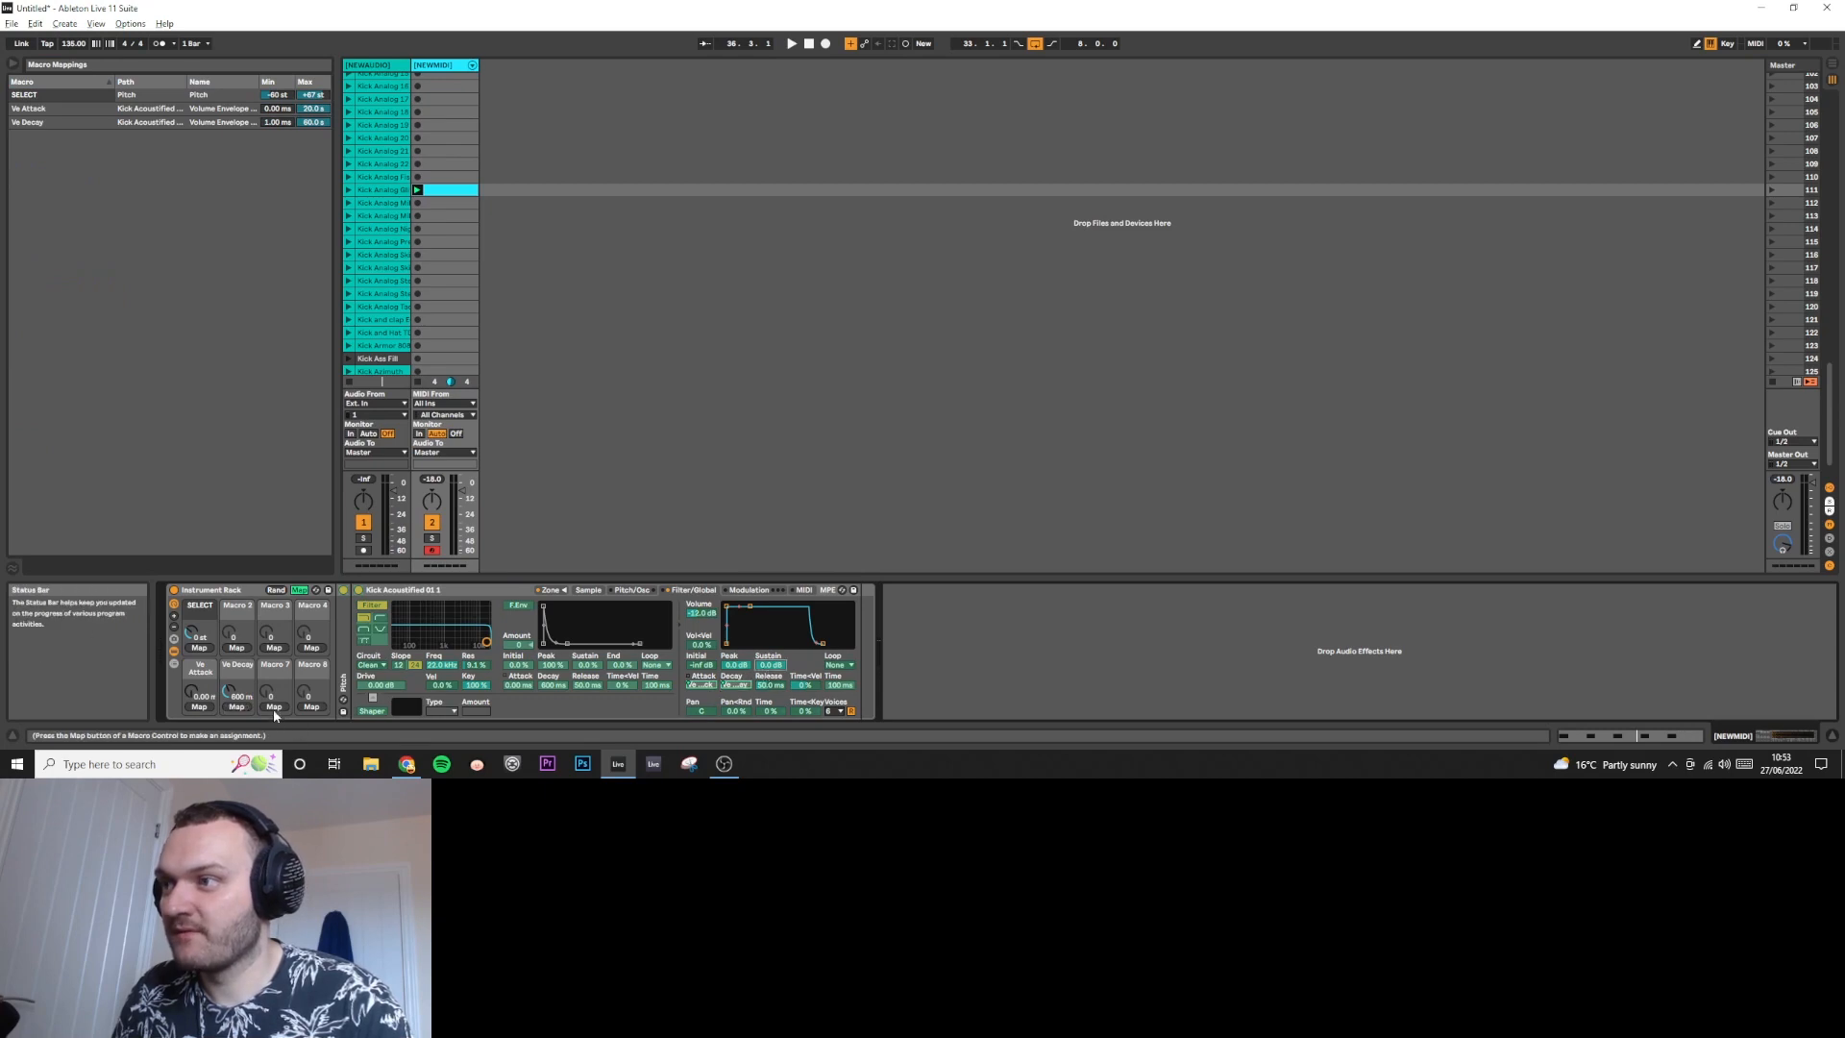
left_click(274, 706)
left_click(769, 684)
left_click(311, 706)
Map Sampler's global volume to Macro 4 and raise the amount by which velocity affects volume.
left_click(700, 613)
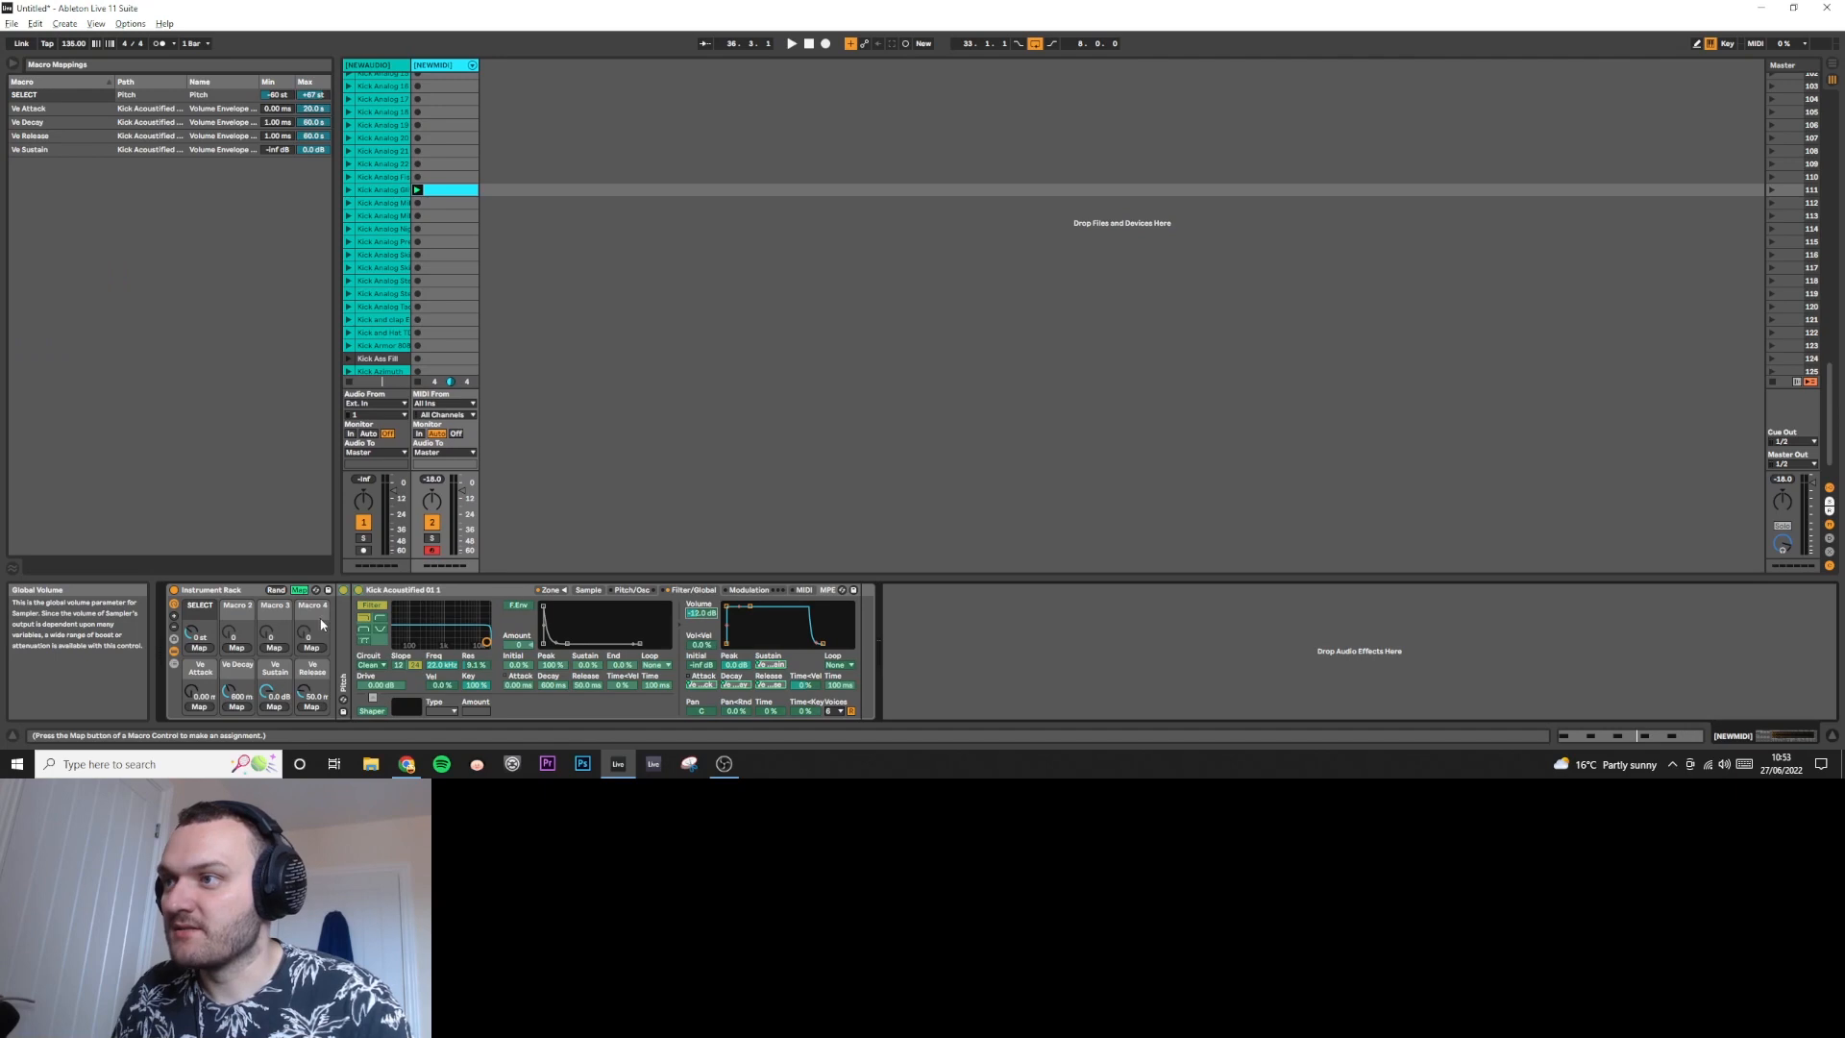
left_click(312, 648)
left_click(299, 589)
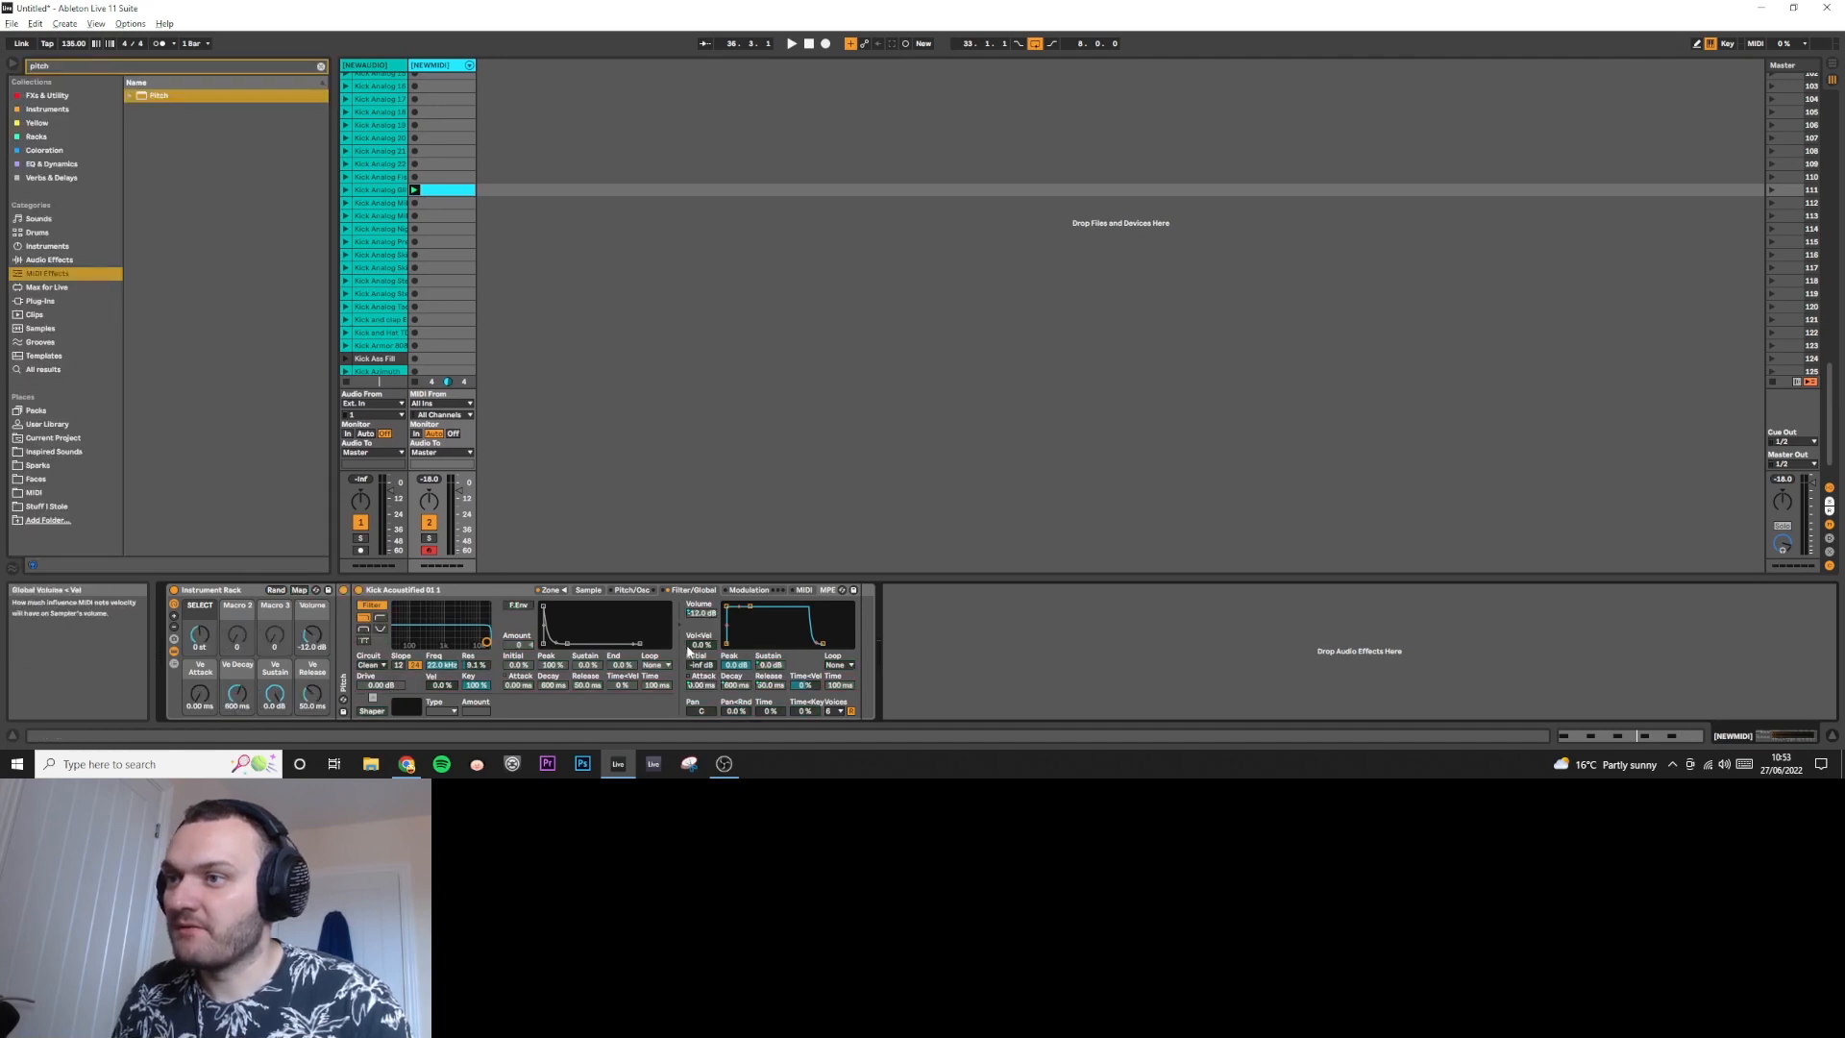
left_click_drag(694, 646, 693, 612)
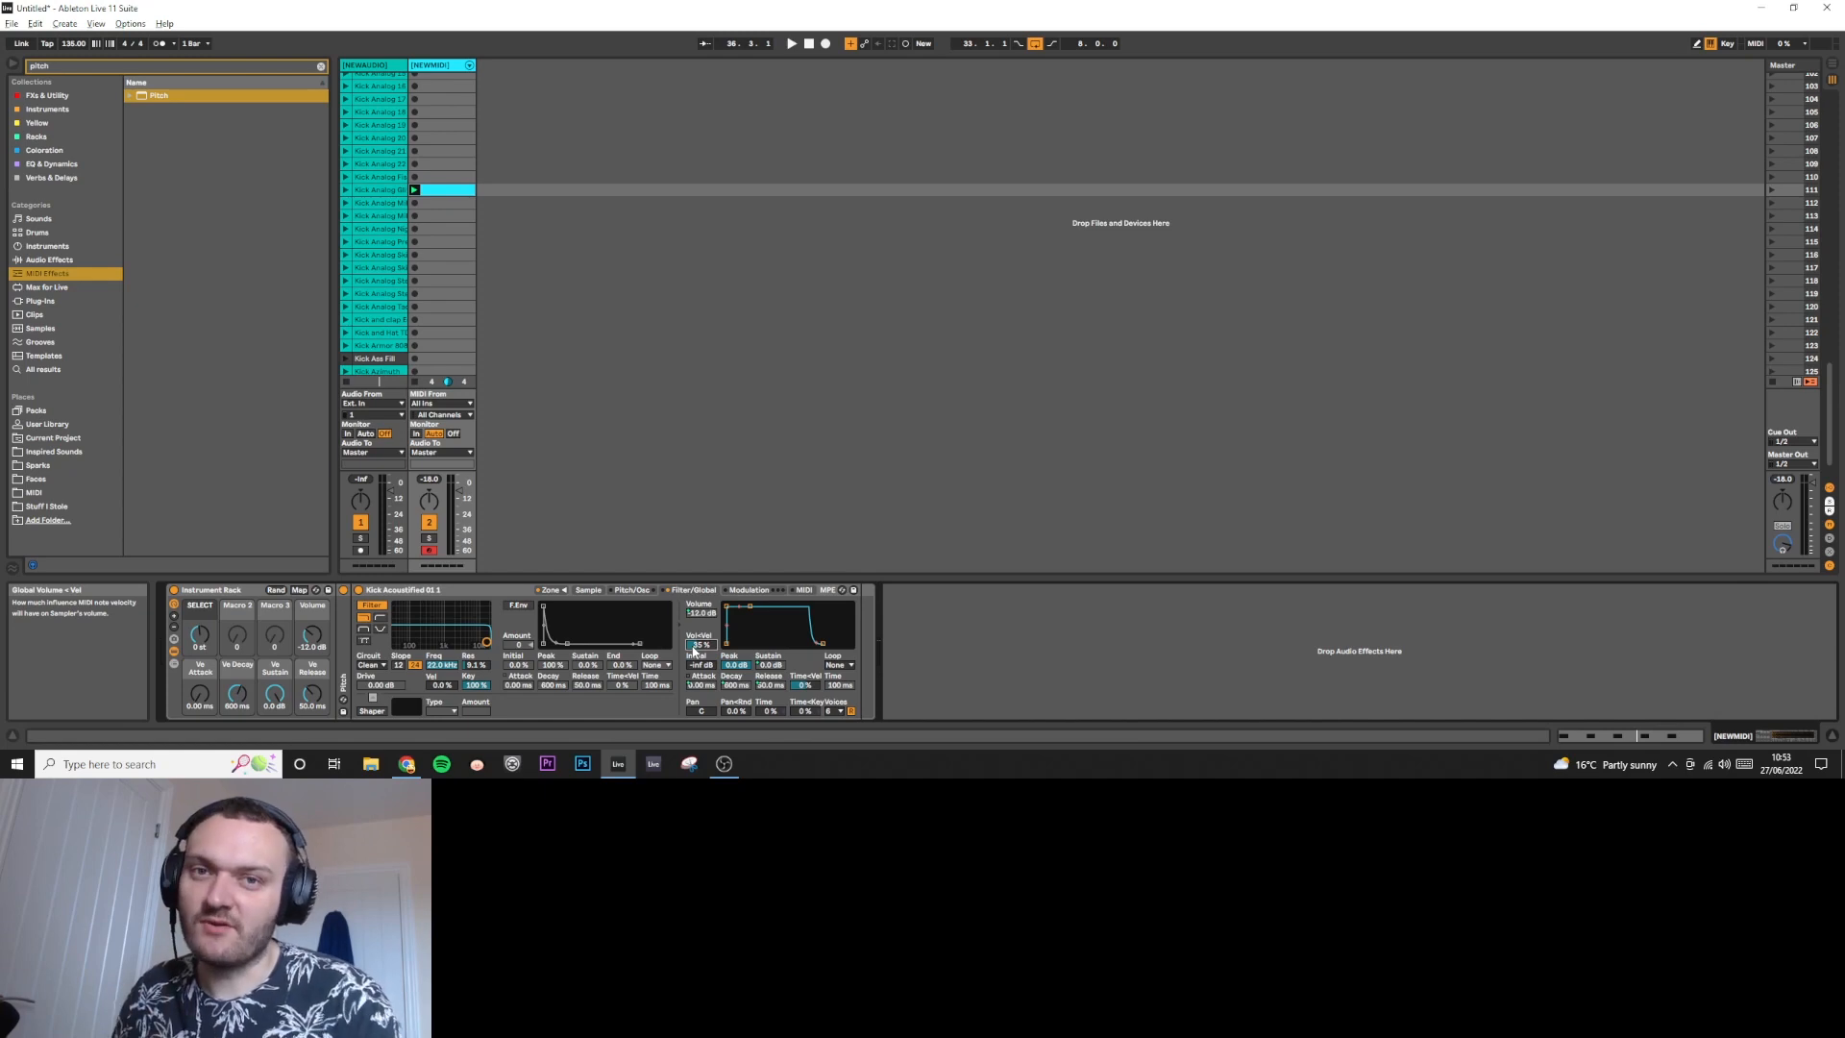
Set Sampler's filter circuit type to OSR.
left_click(299, 590)
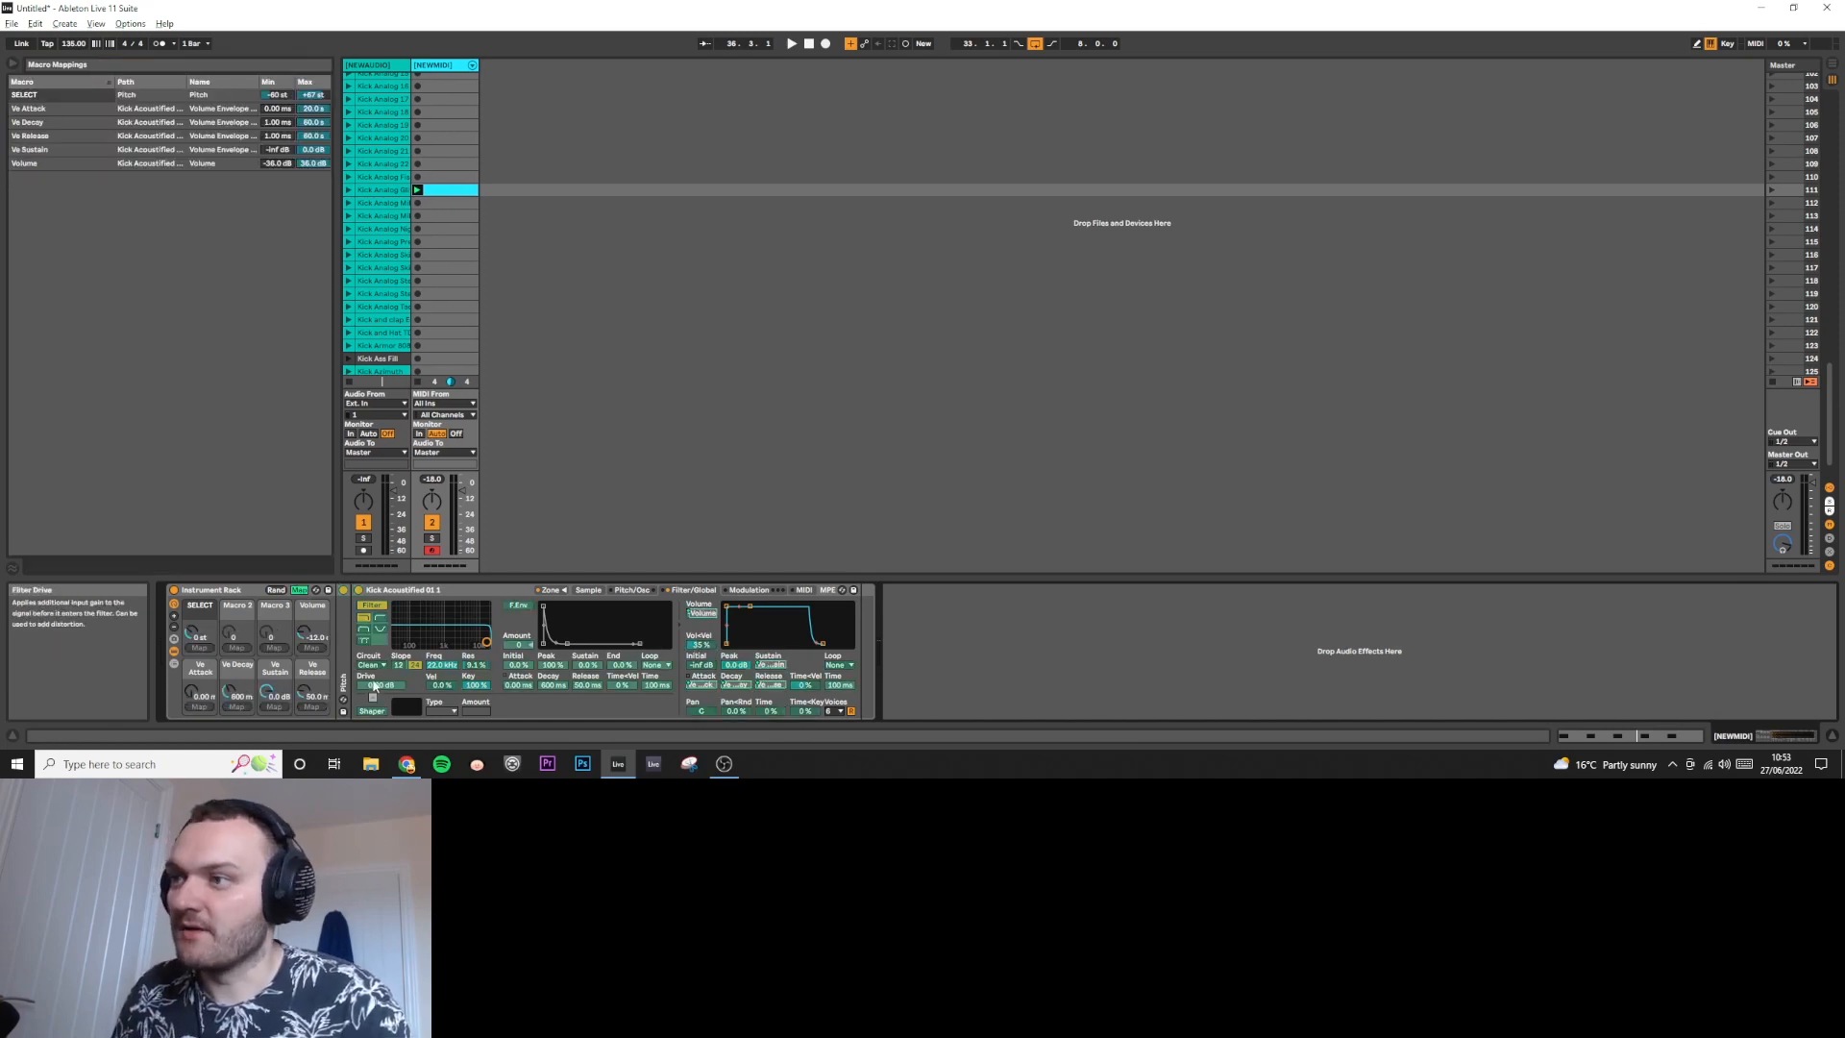
key("ctrl+m")
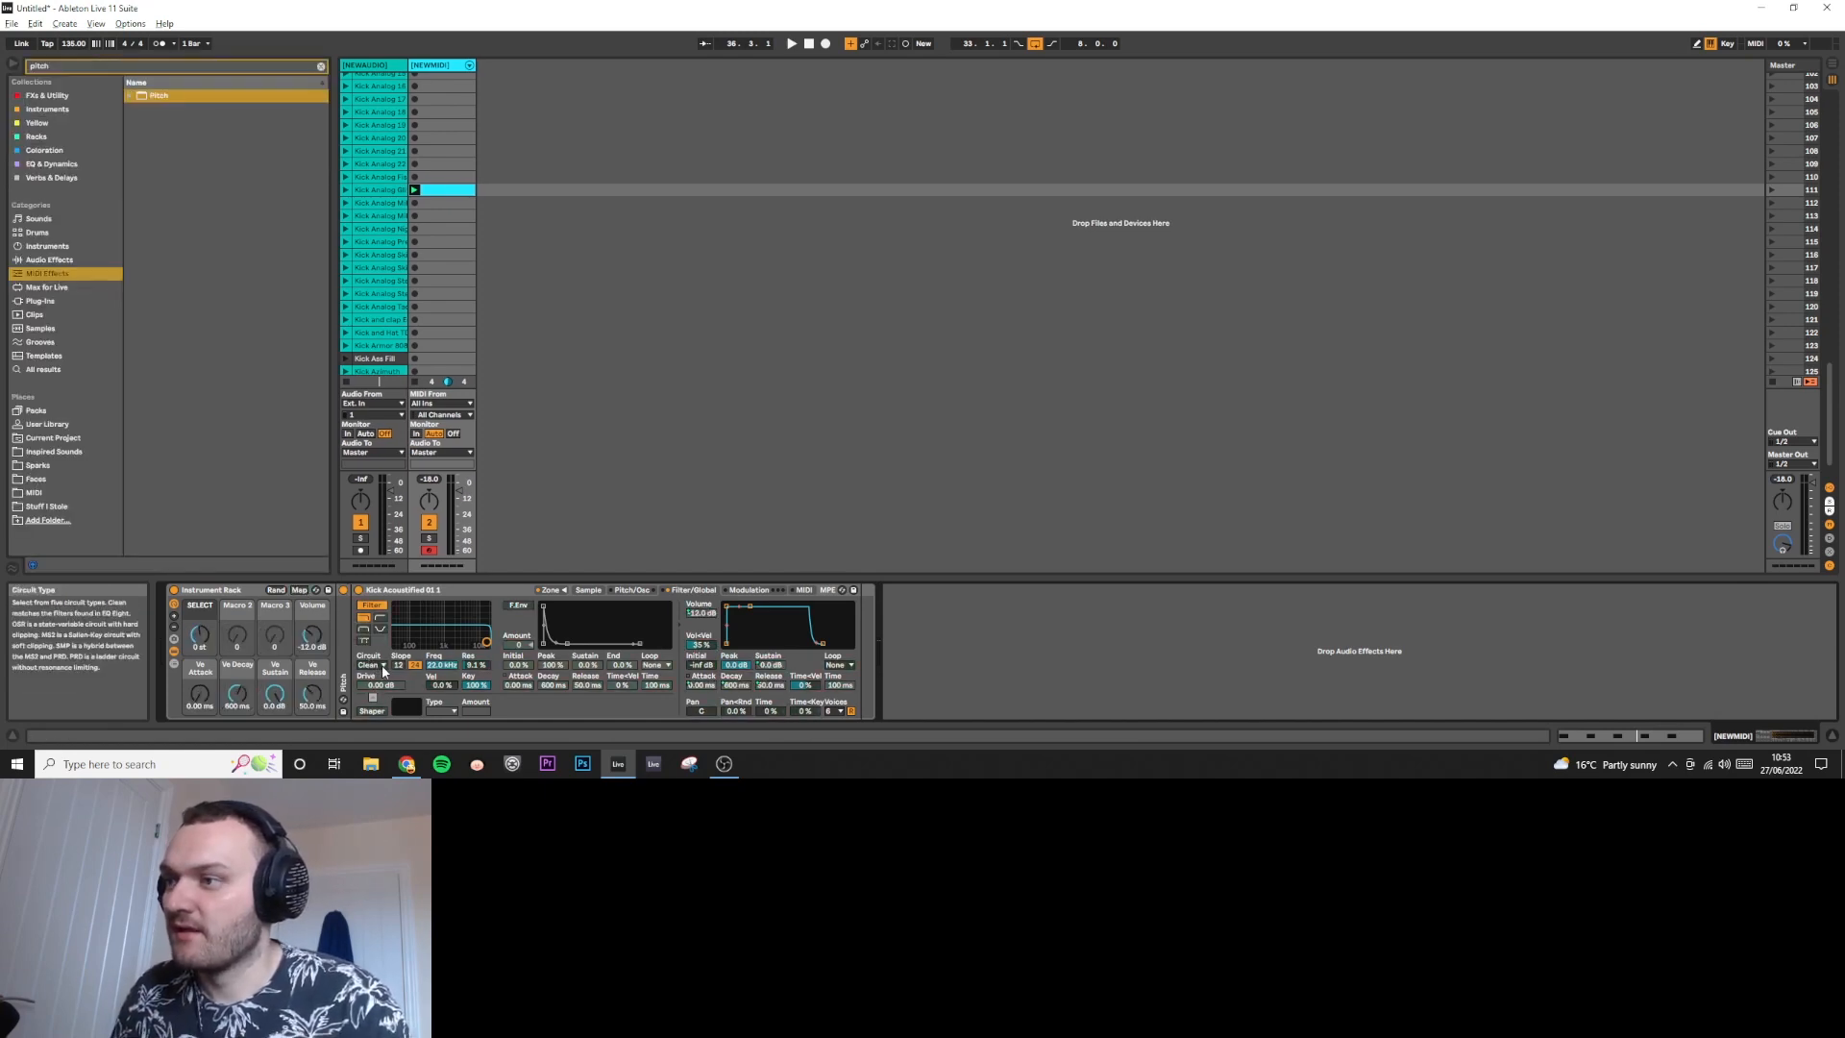
left_click(379, 664)
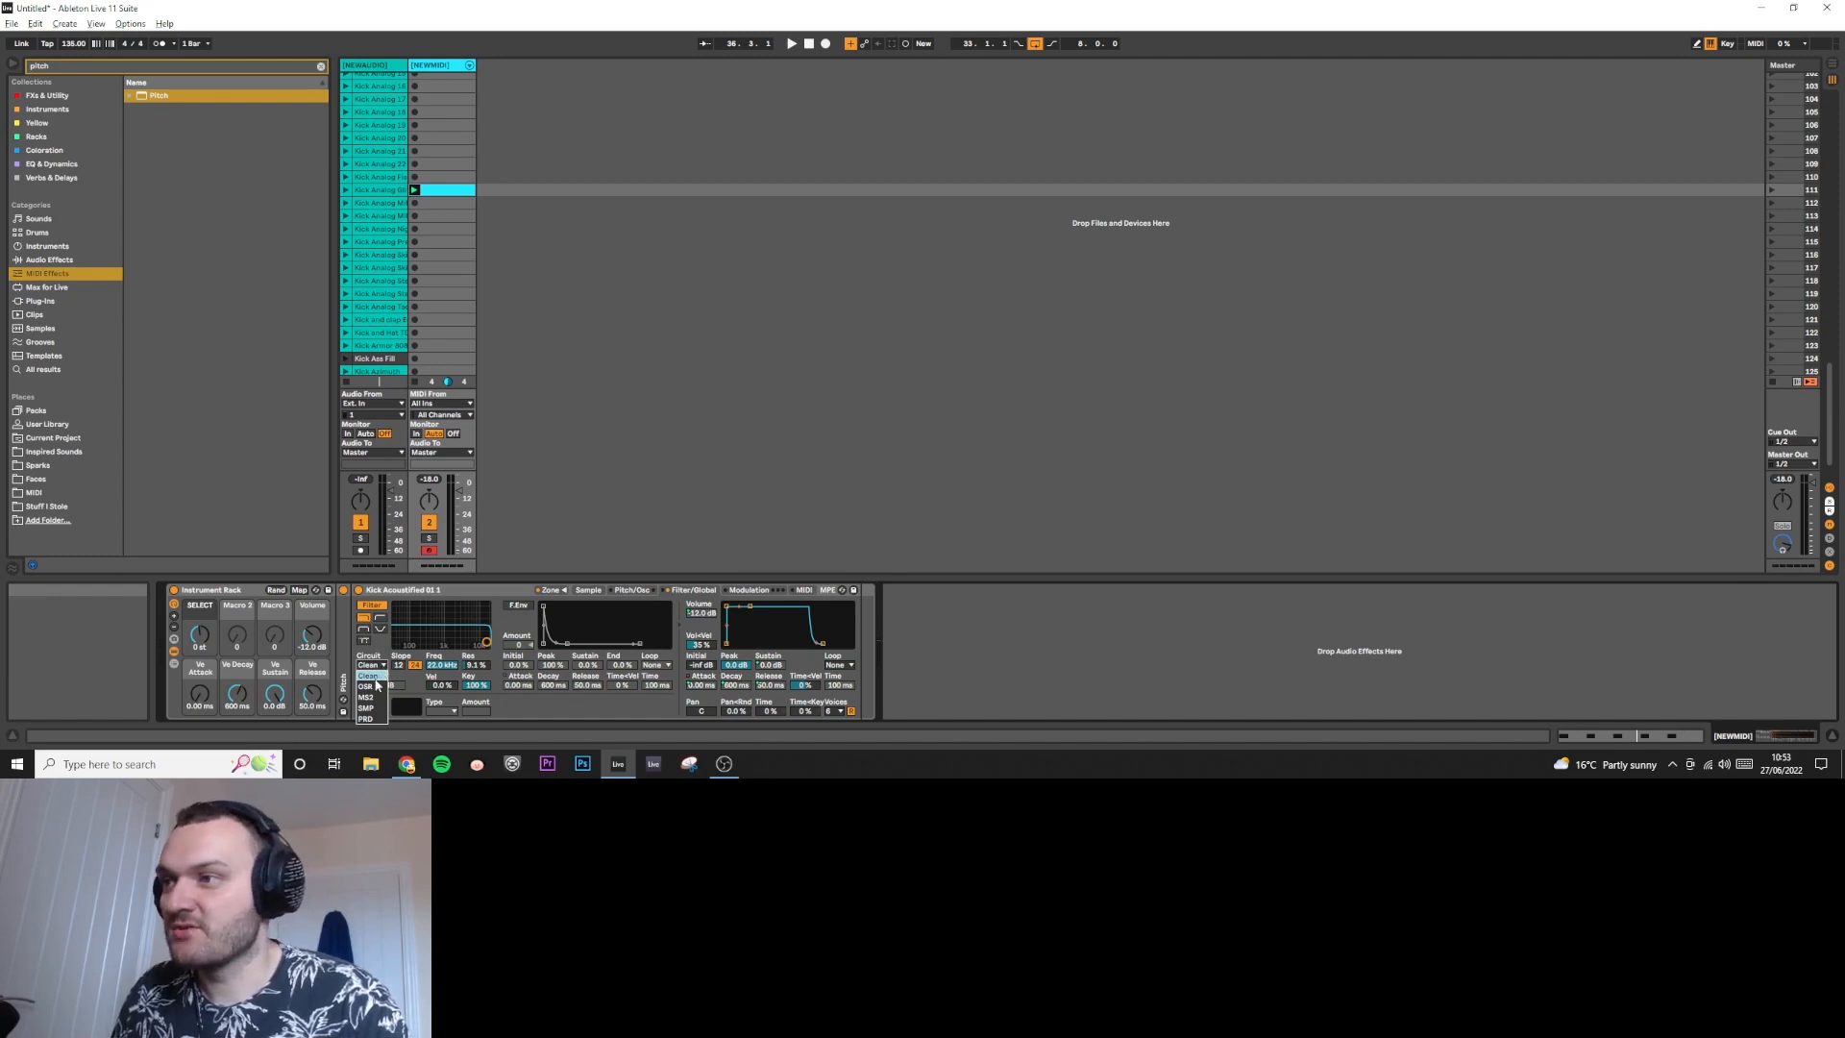
left_click(375, 686)
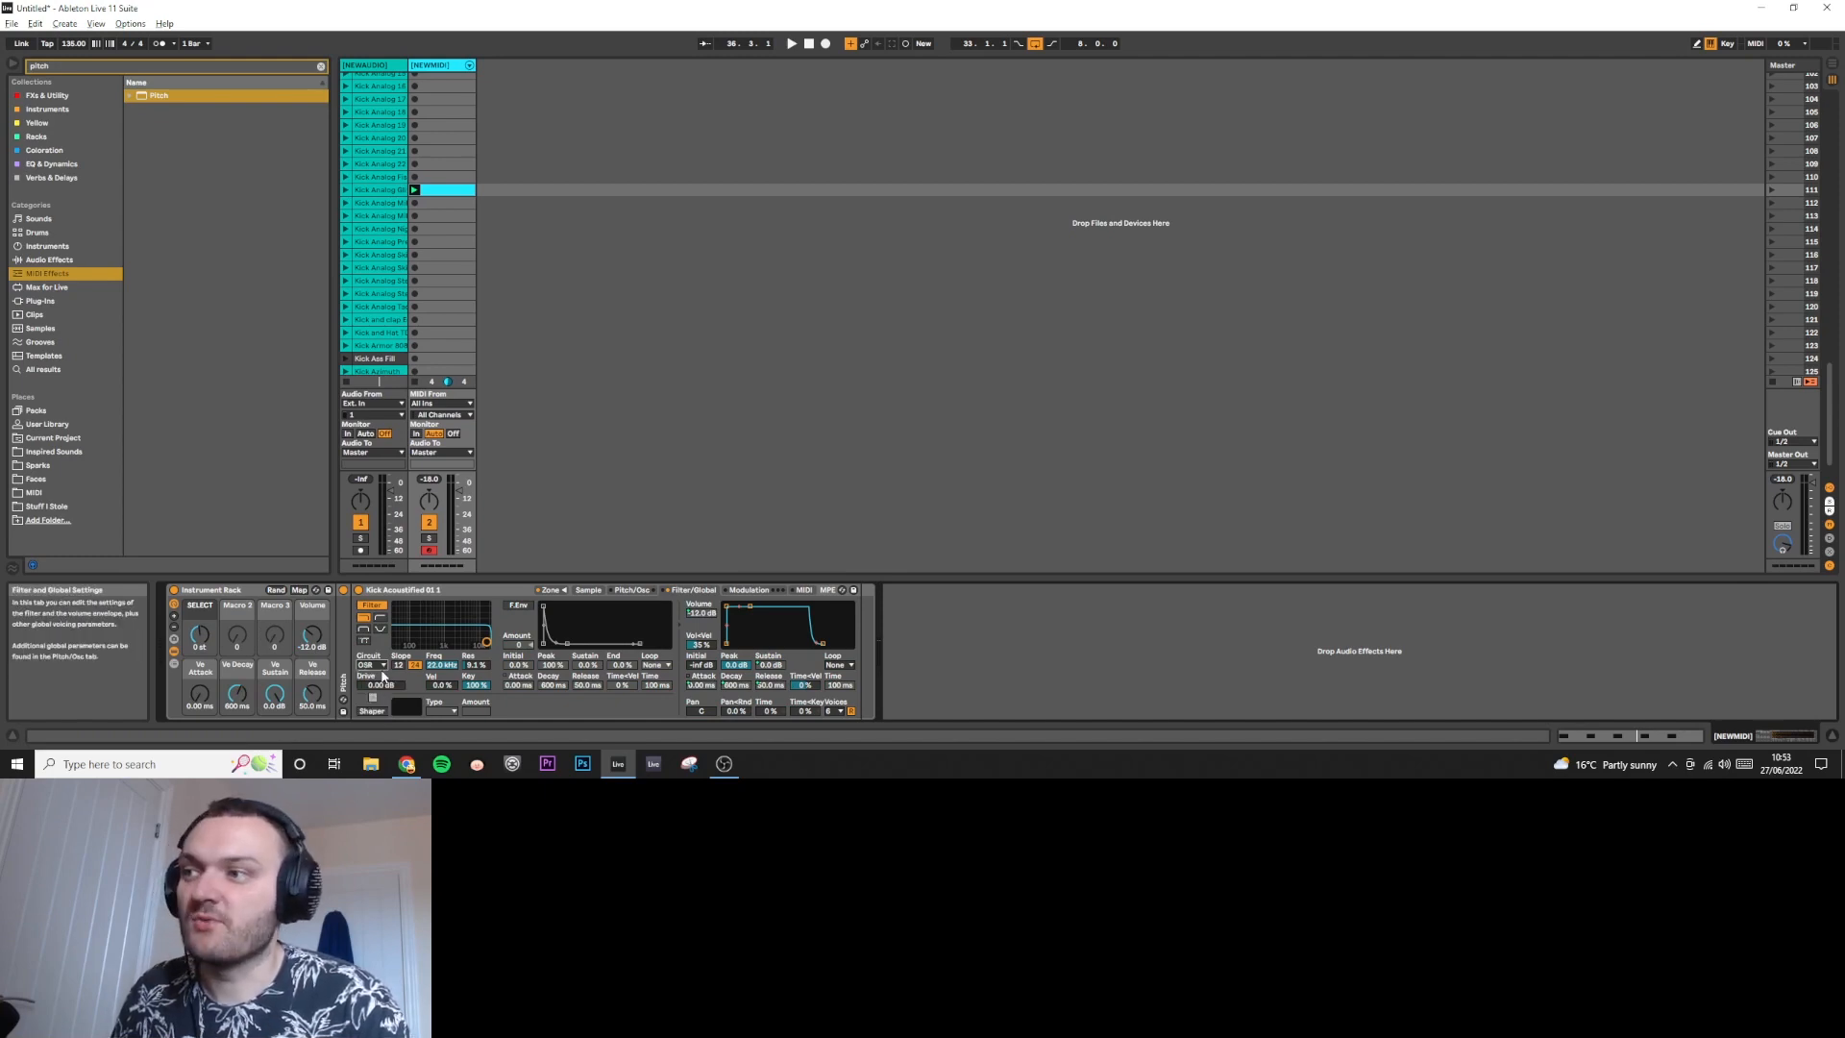
Map Sampler's filter drive to Macro 3 and rename that macro DRIVE.
left_click(299, 590)
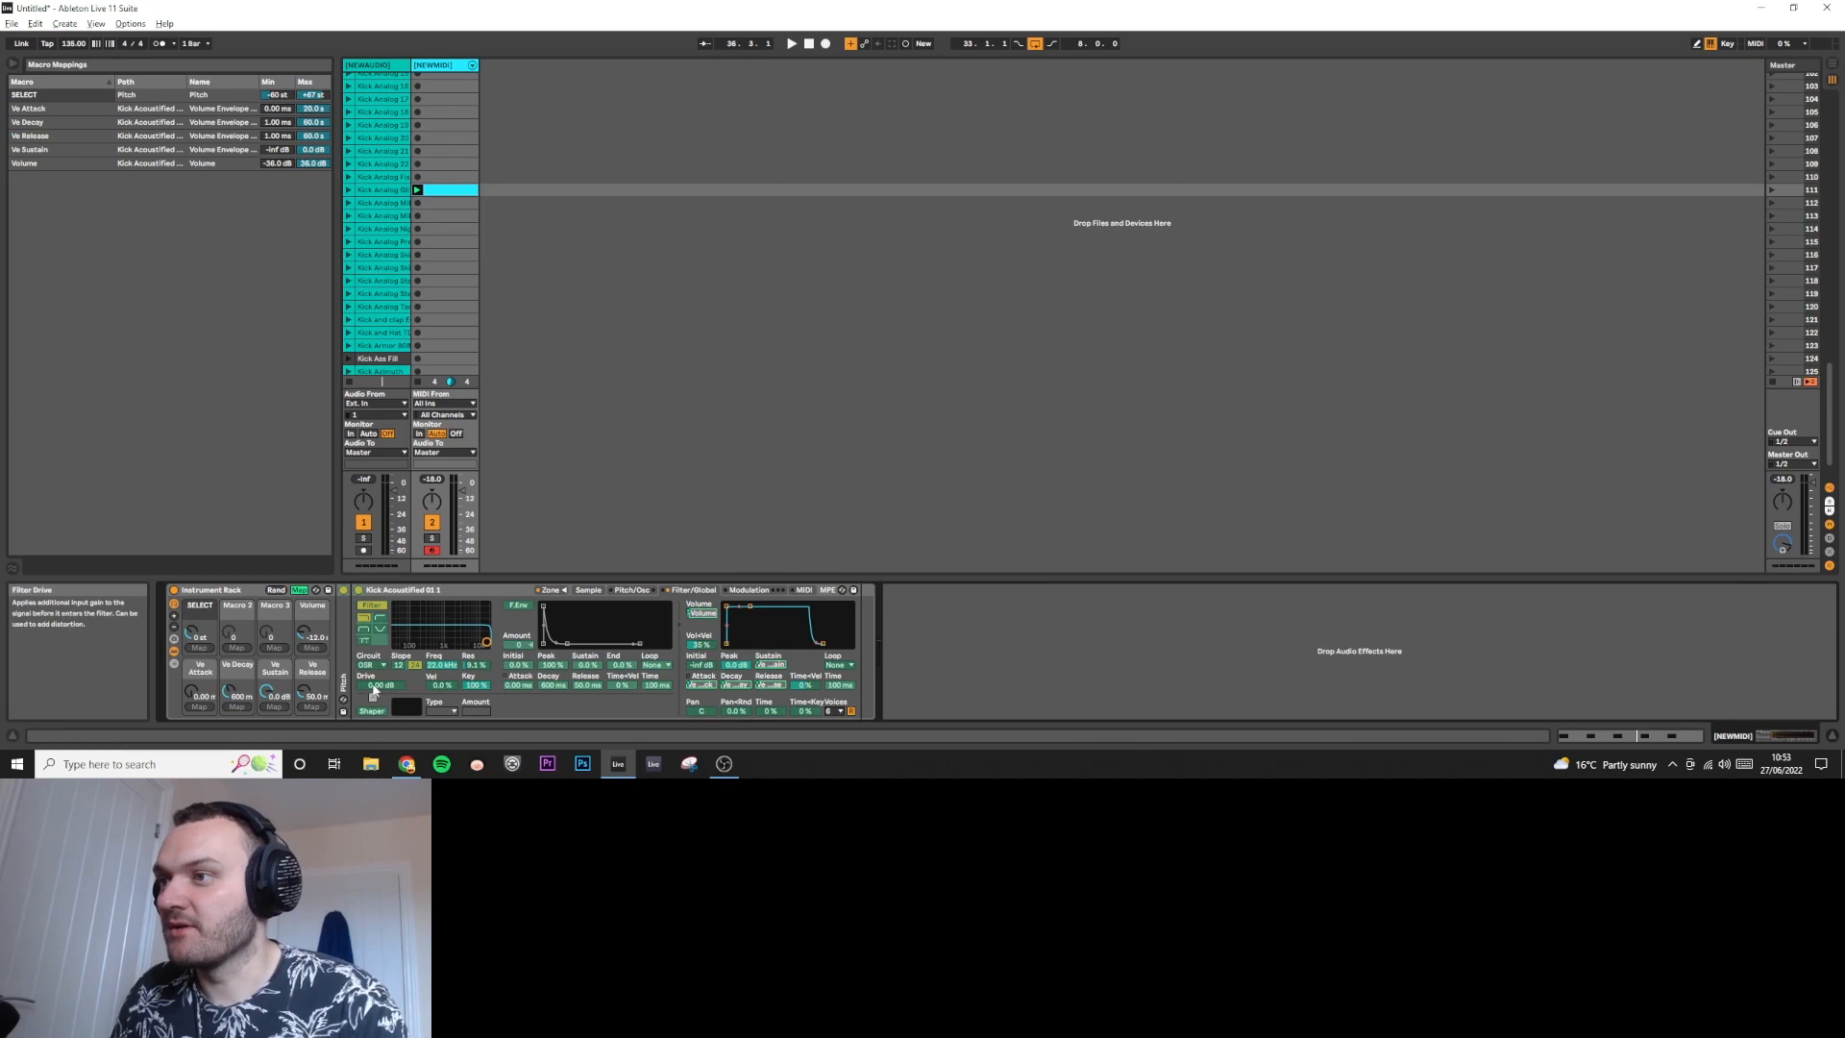
left_click(299, 590)
type("DRIVE")
key("Return")
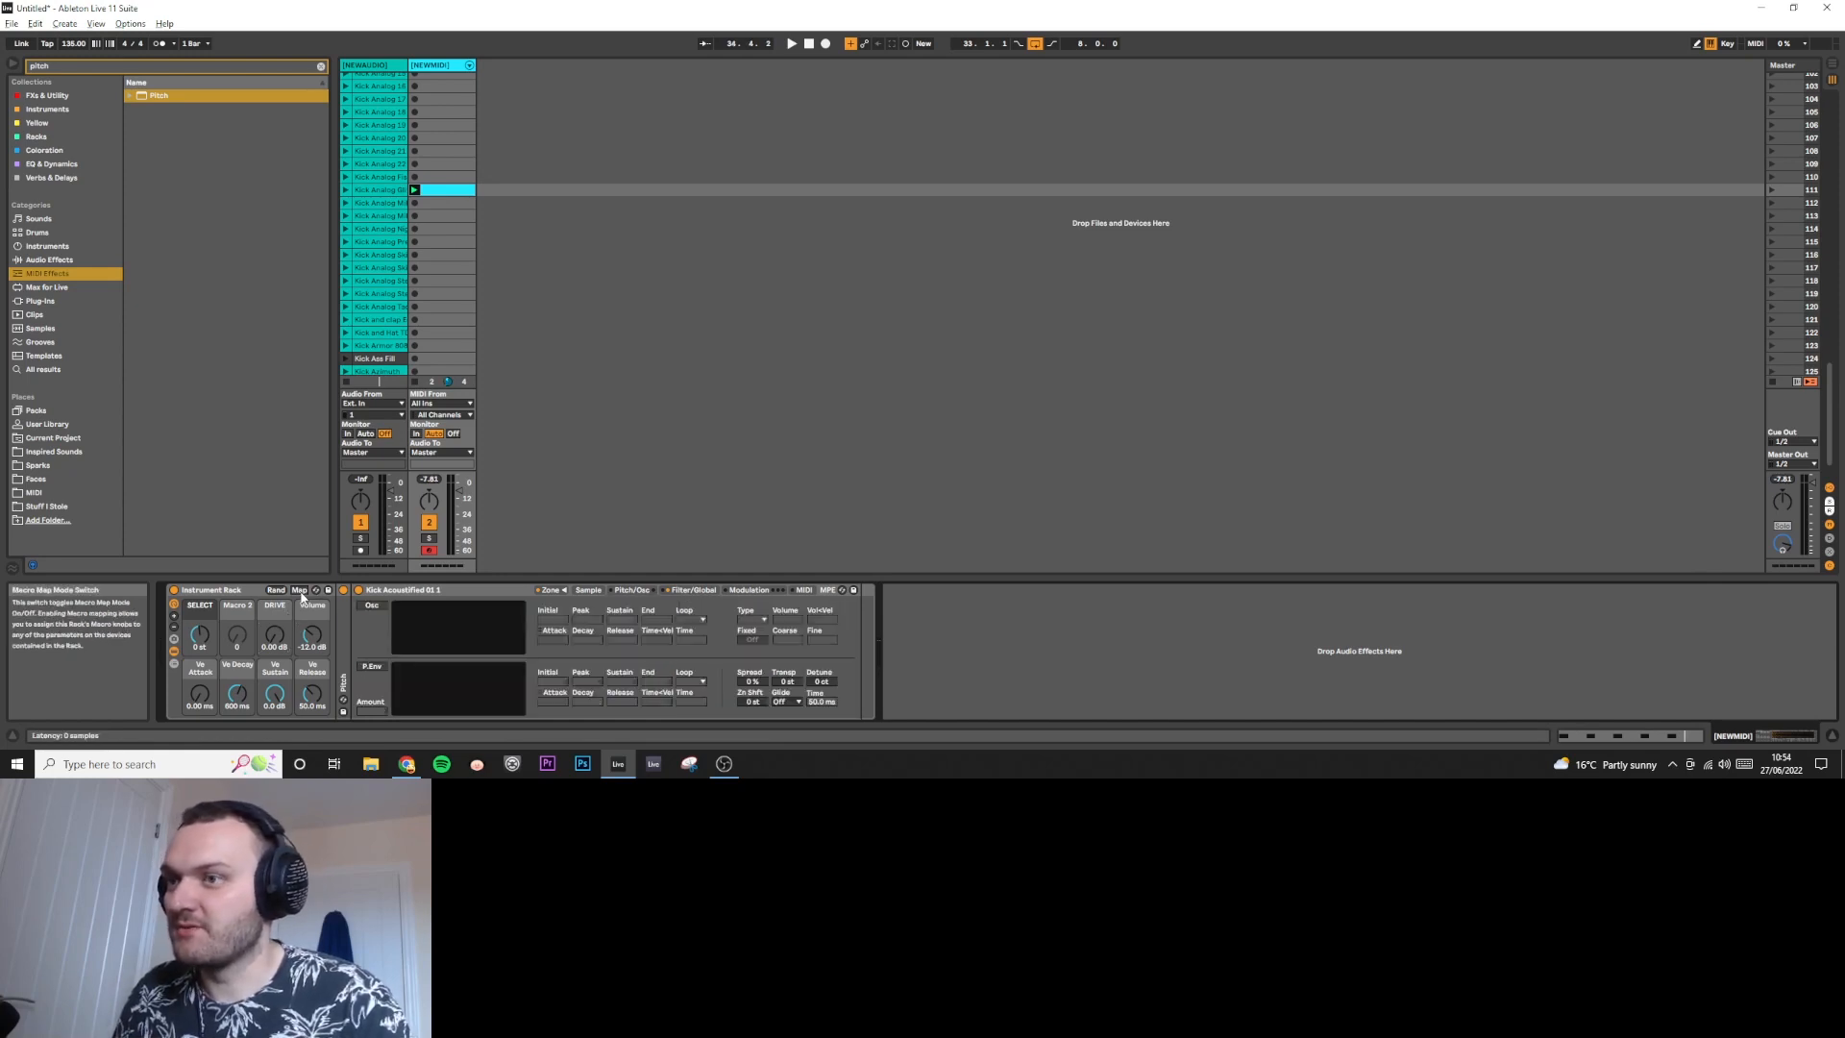
Map Sampler's Transpose to Macro 2, naming the macro PITCH and colouring it the darkest grey.
left_click(299, 589)
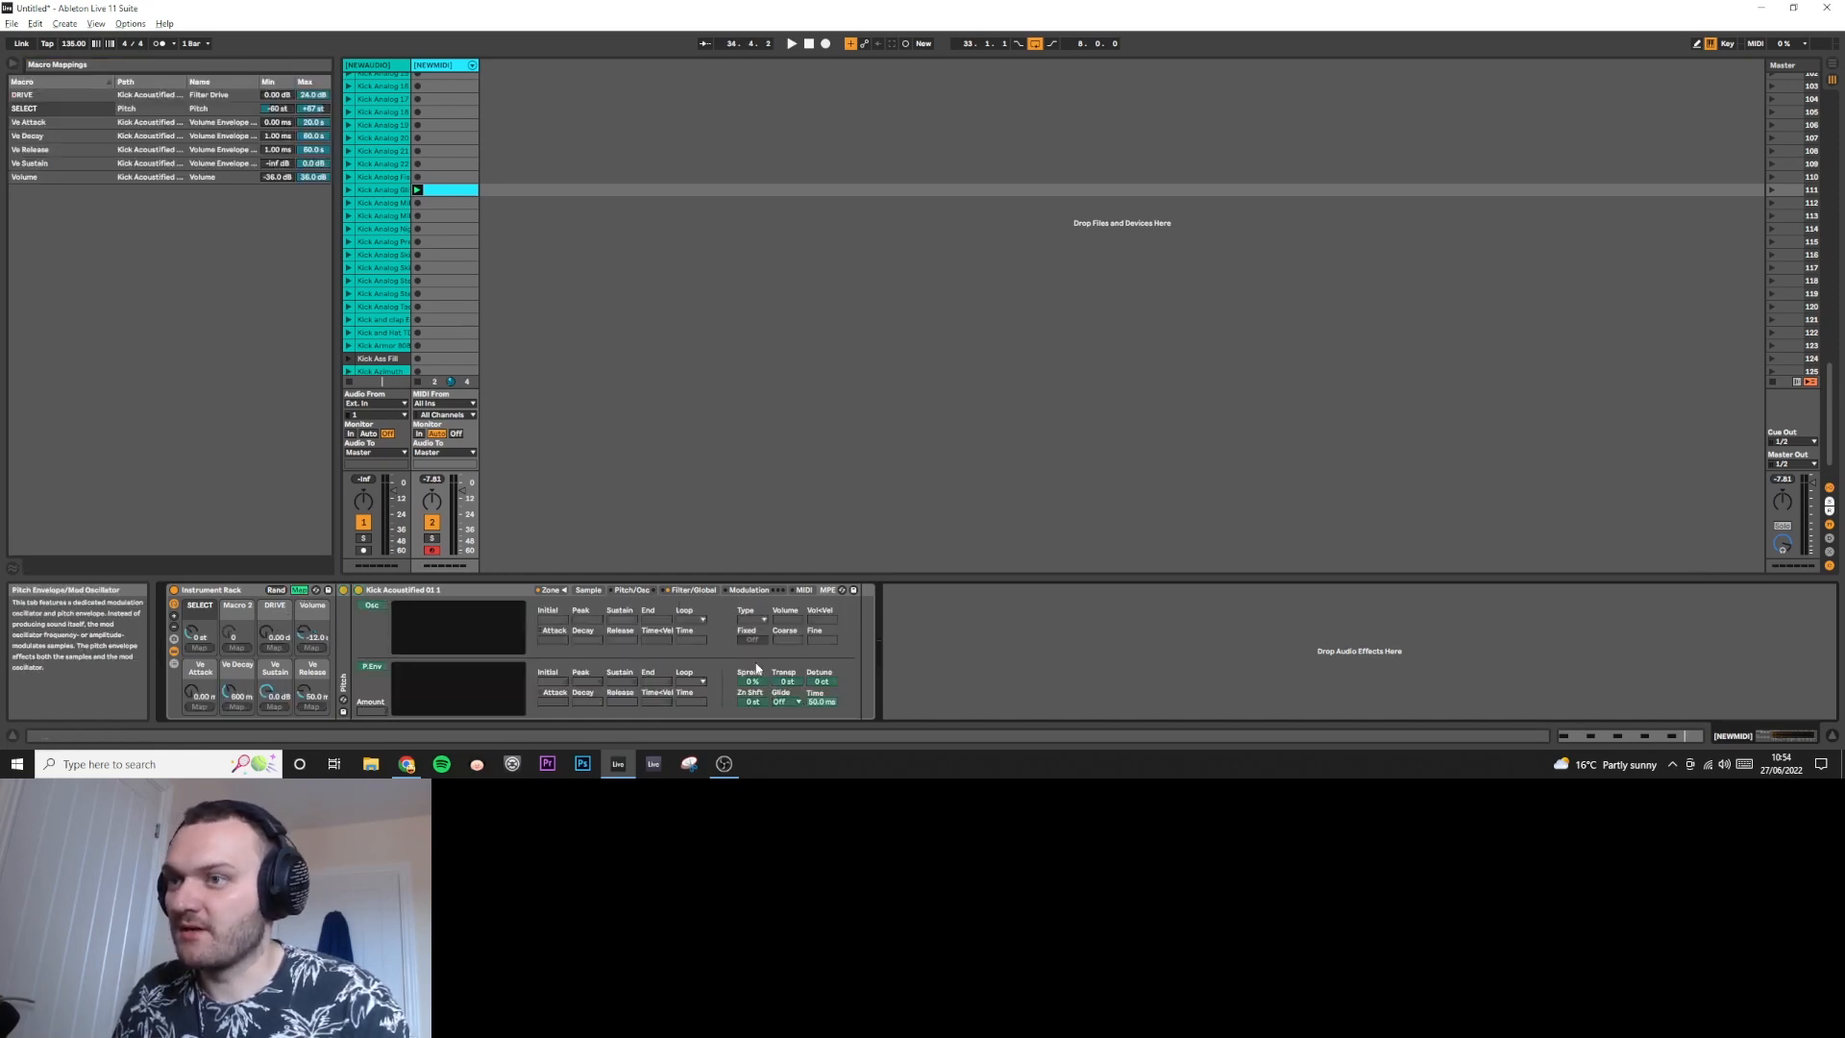
left_click(232, 649)
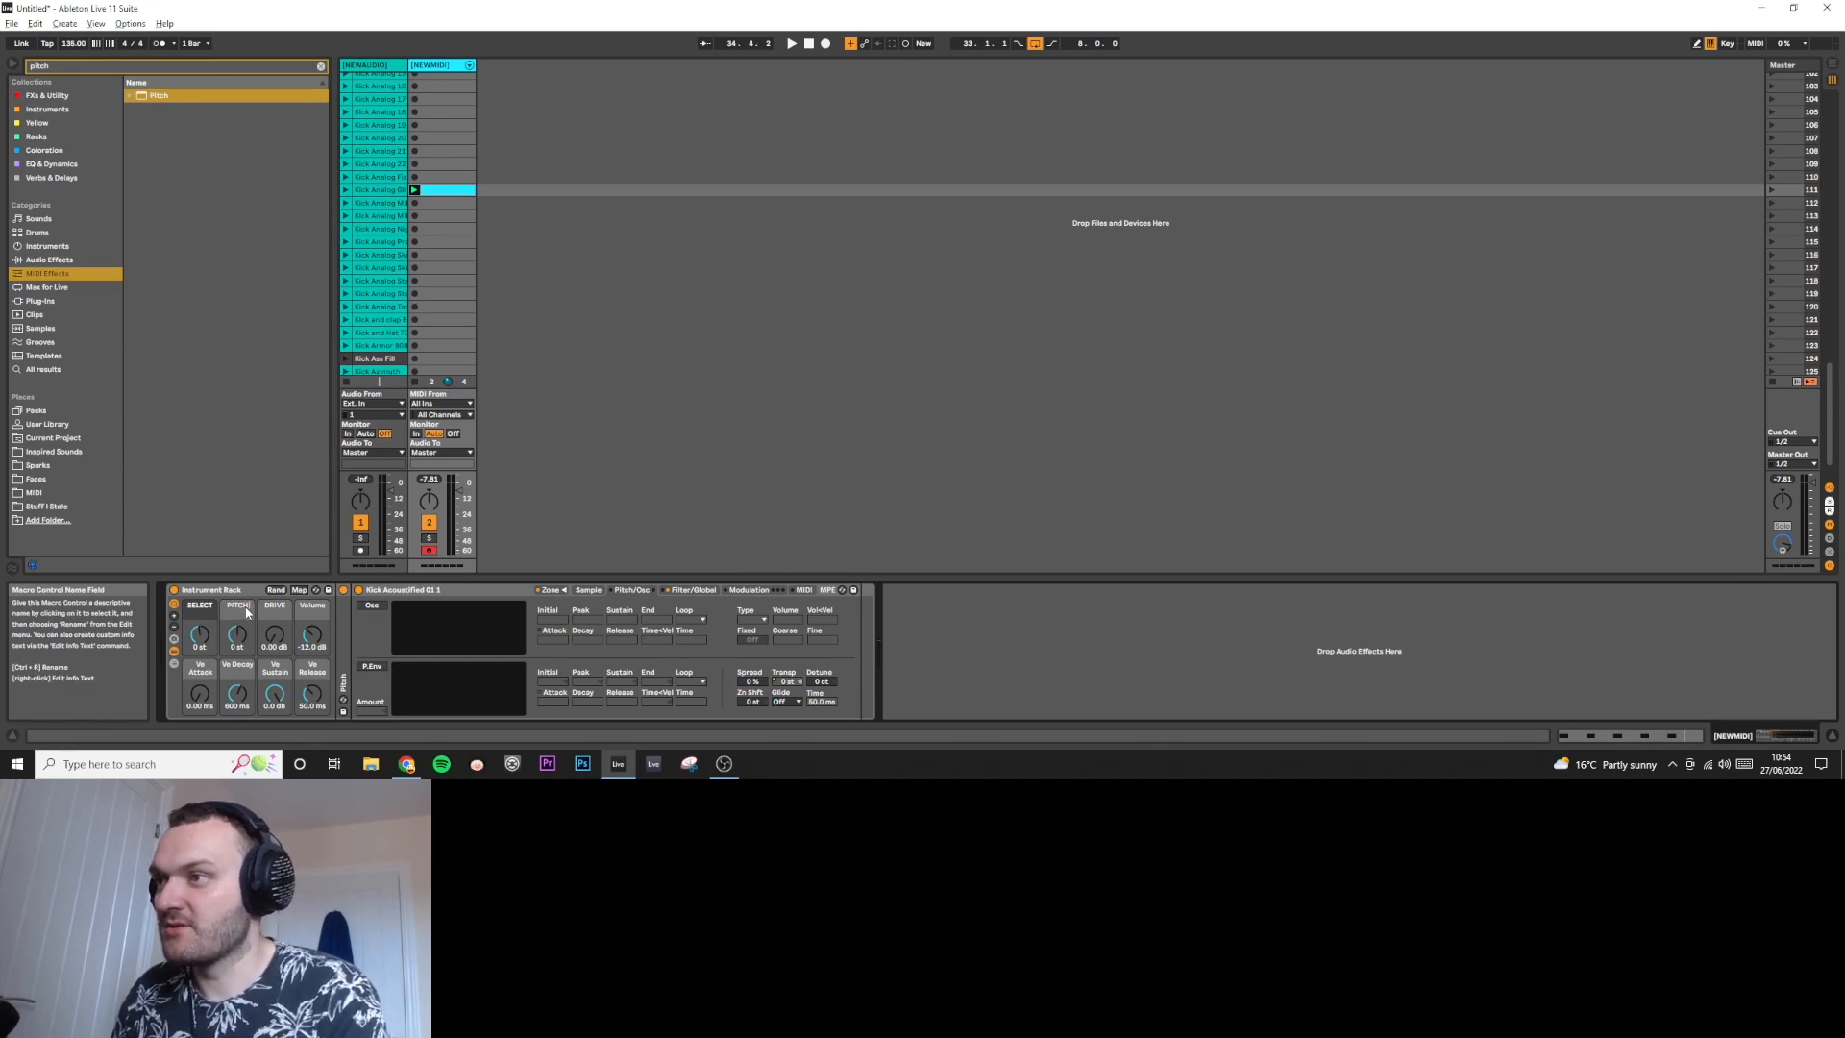
right_click(246, 612)
left_click(413, 601)
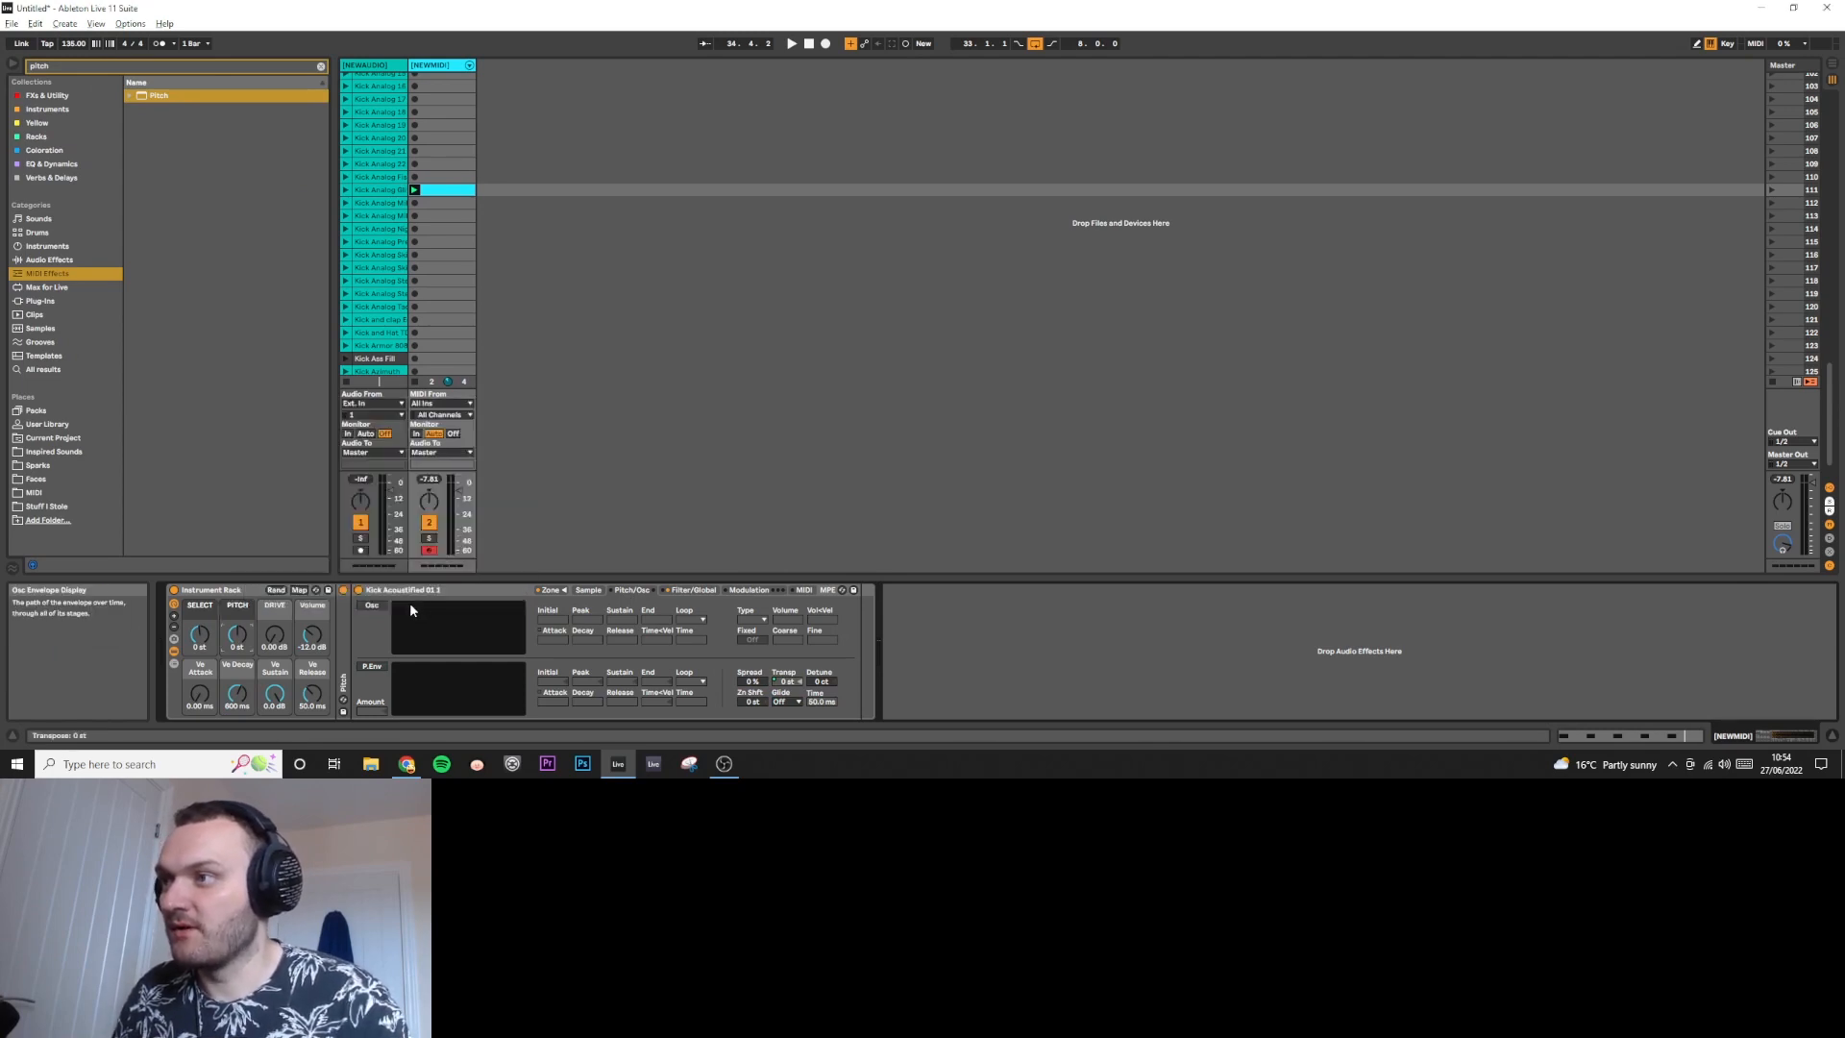
Limit the PITCH macro's transpose mapping to a range of -12 to +12 st.
left_click(300, 592)
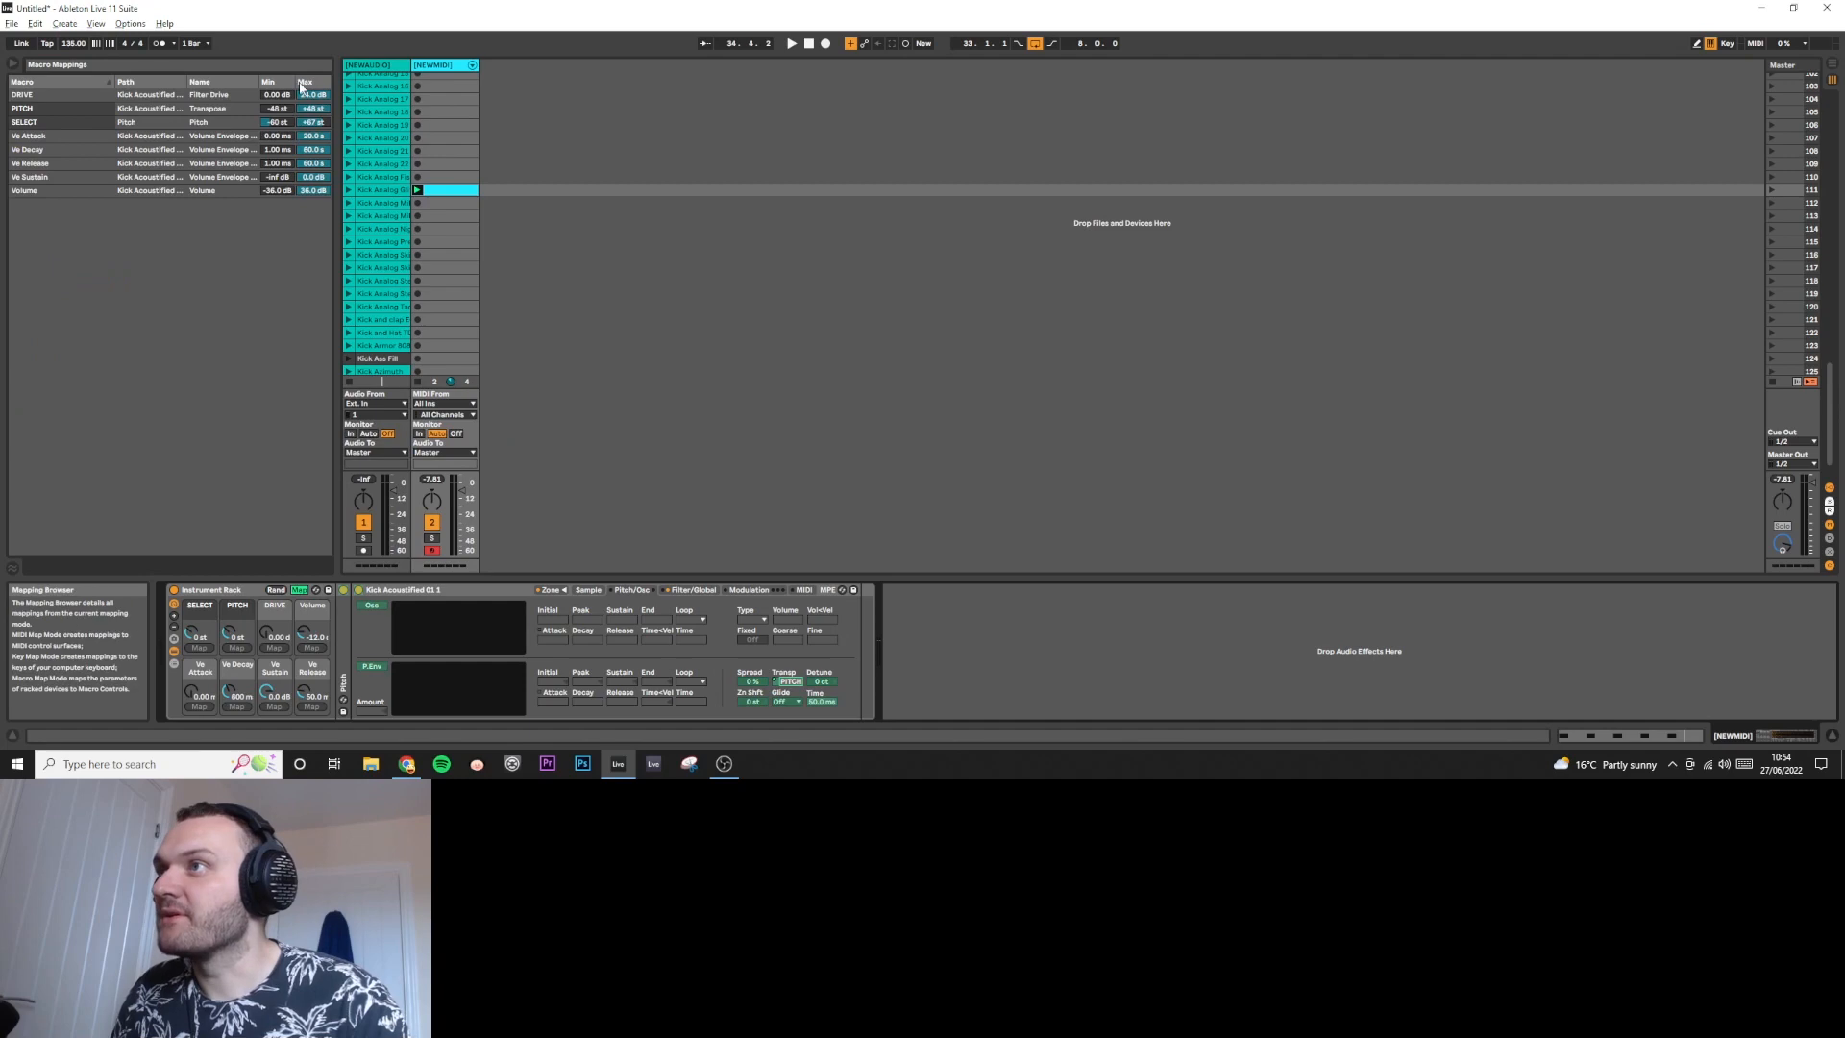
left_click(312, 111)
type("12")
key("Return")
left_click(284, 113)
type("-12")
key("Return")
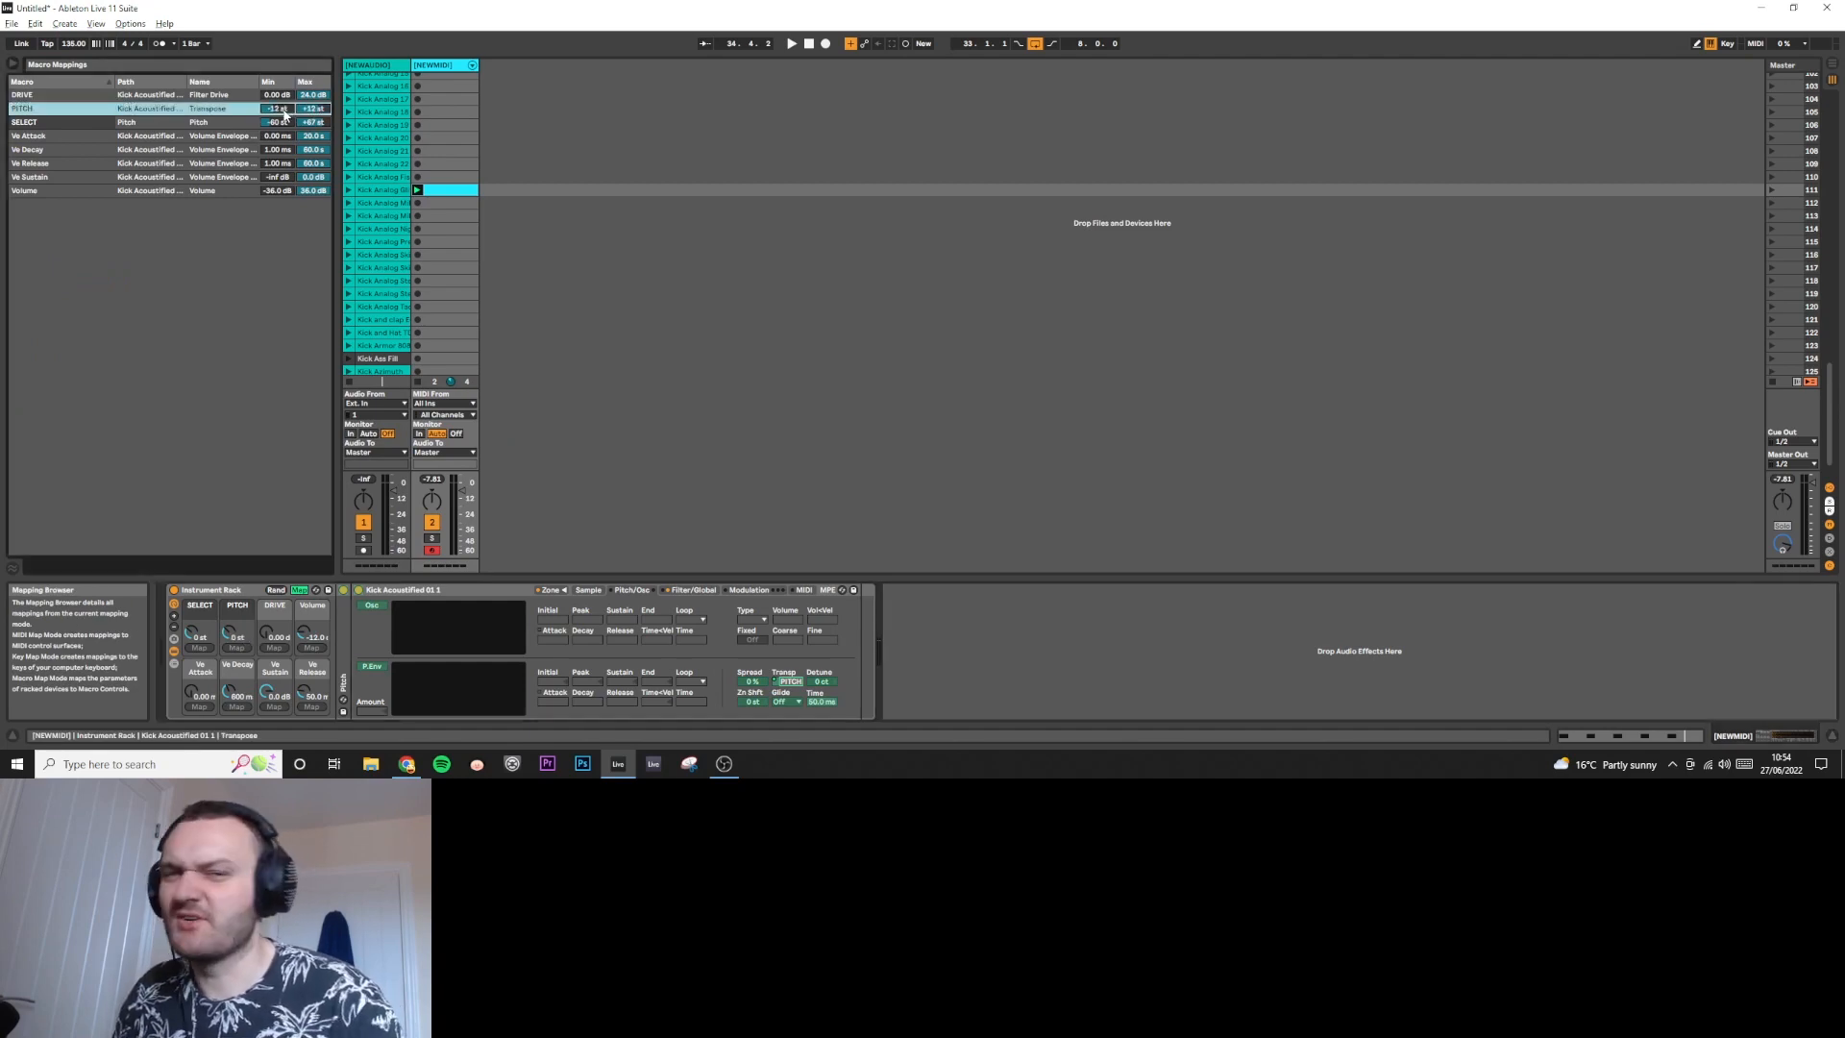
left_click(302, 591)
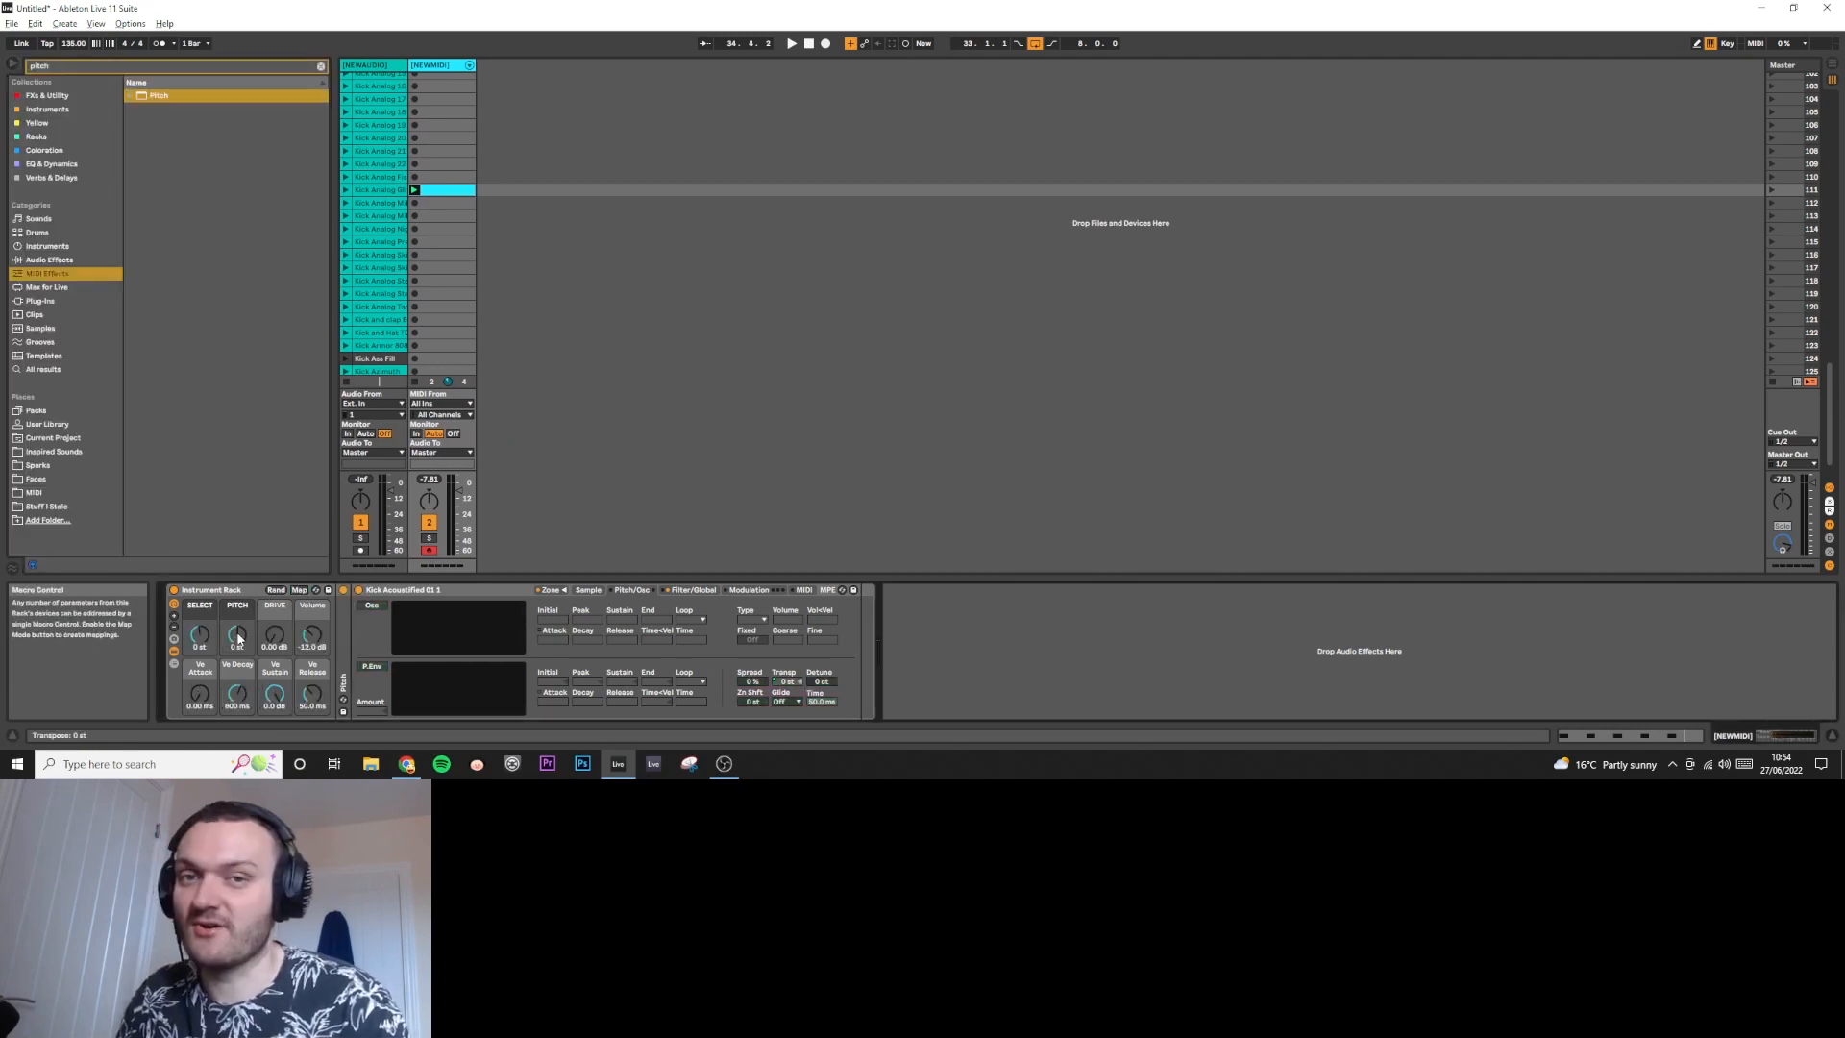
Rename the volume macro VOLUME and the four envelope macros ATTACK, DECAY, SUSTAIN and RELEASE, colouring the envelope macros white.
left_click(321, 609)
type("VOLUME")
key("Return")
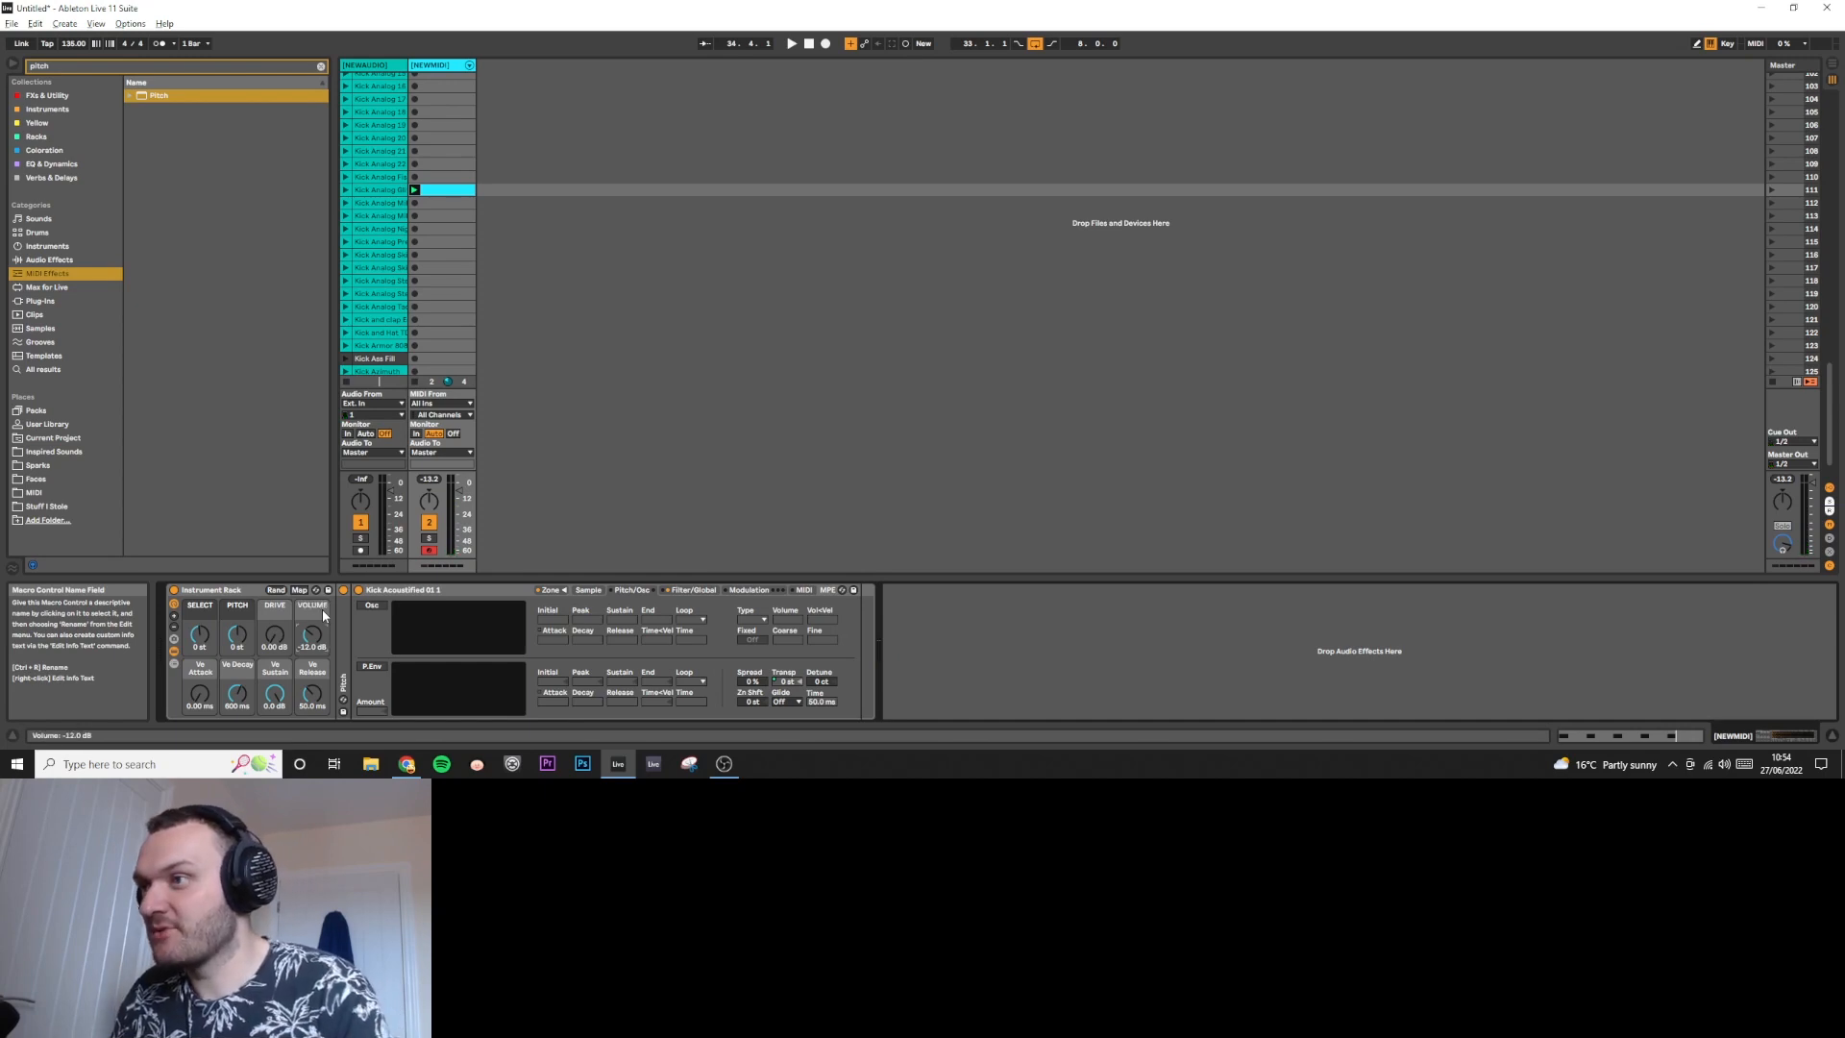
left_click(204, 665)
key("ctrl+r")
type("A")
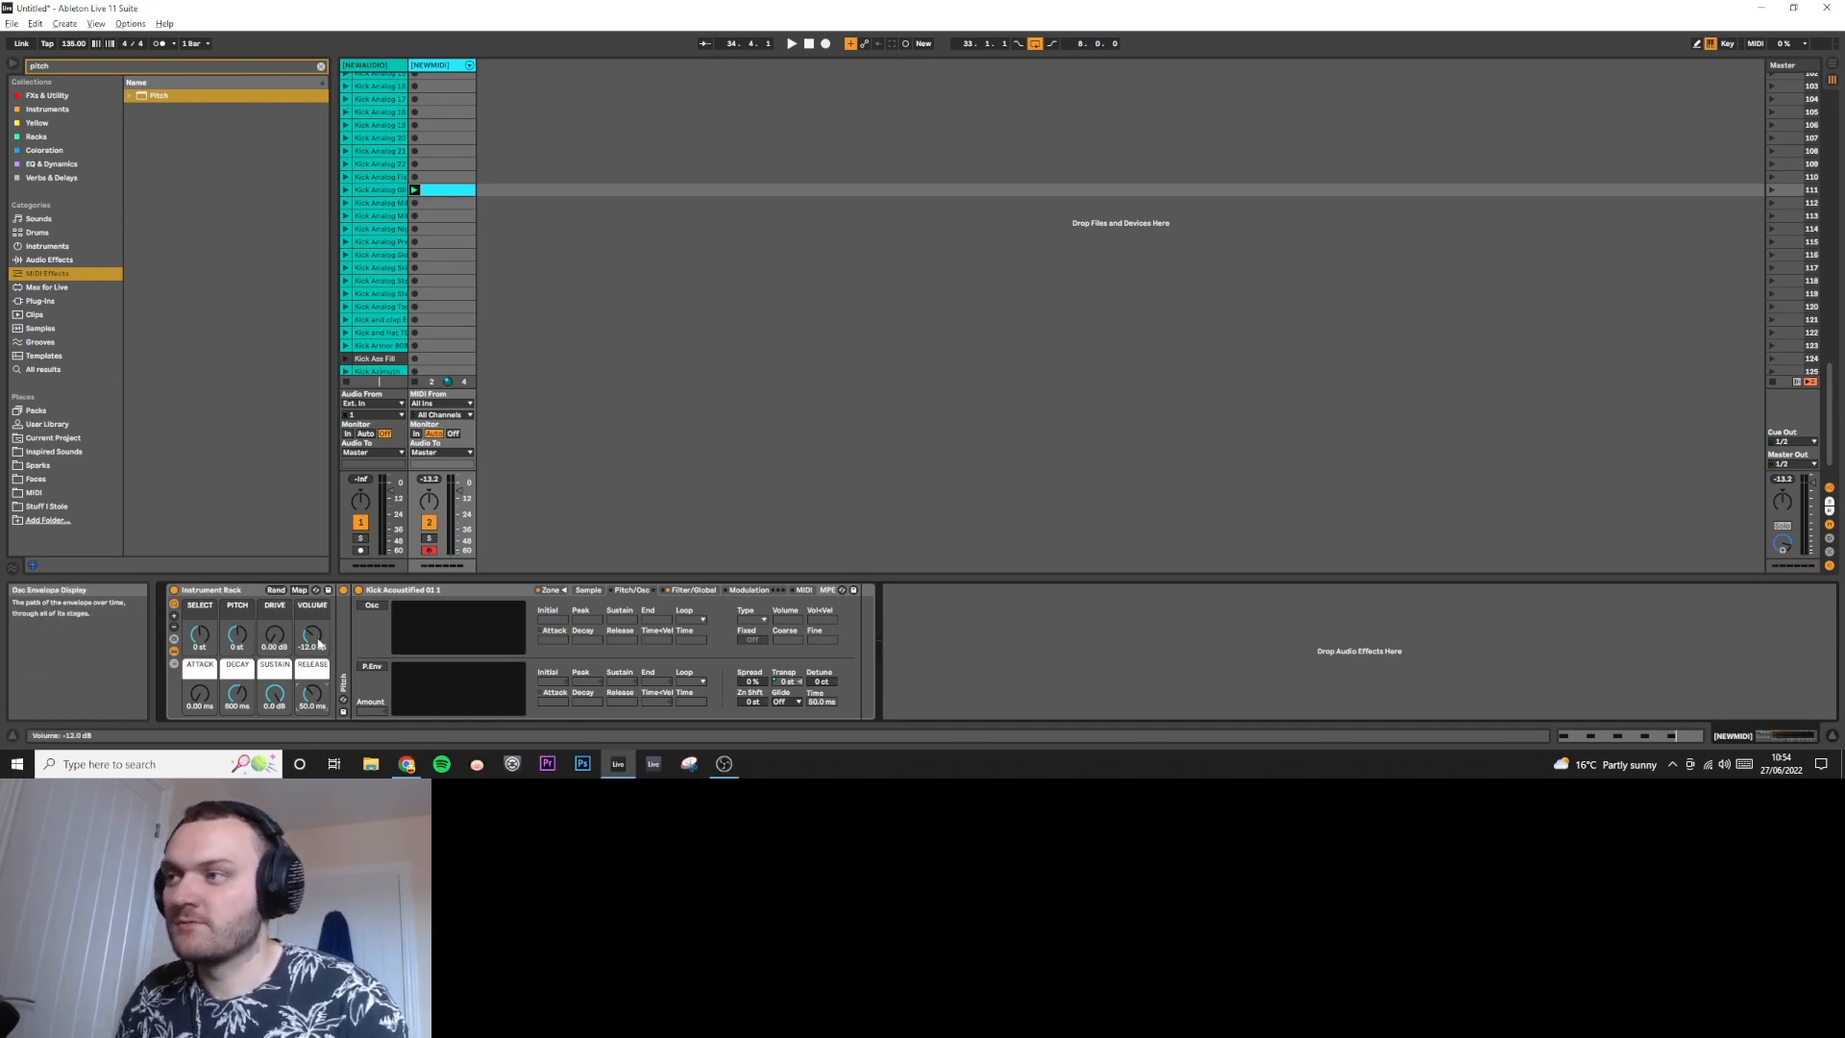
Rename the Instrument Rack as My 128 Kicks.
left_click(196, 600)
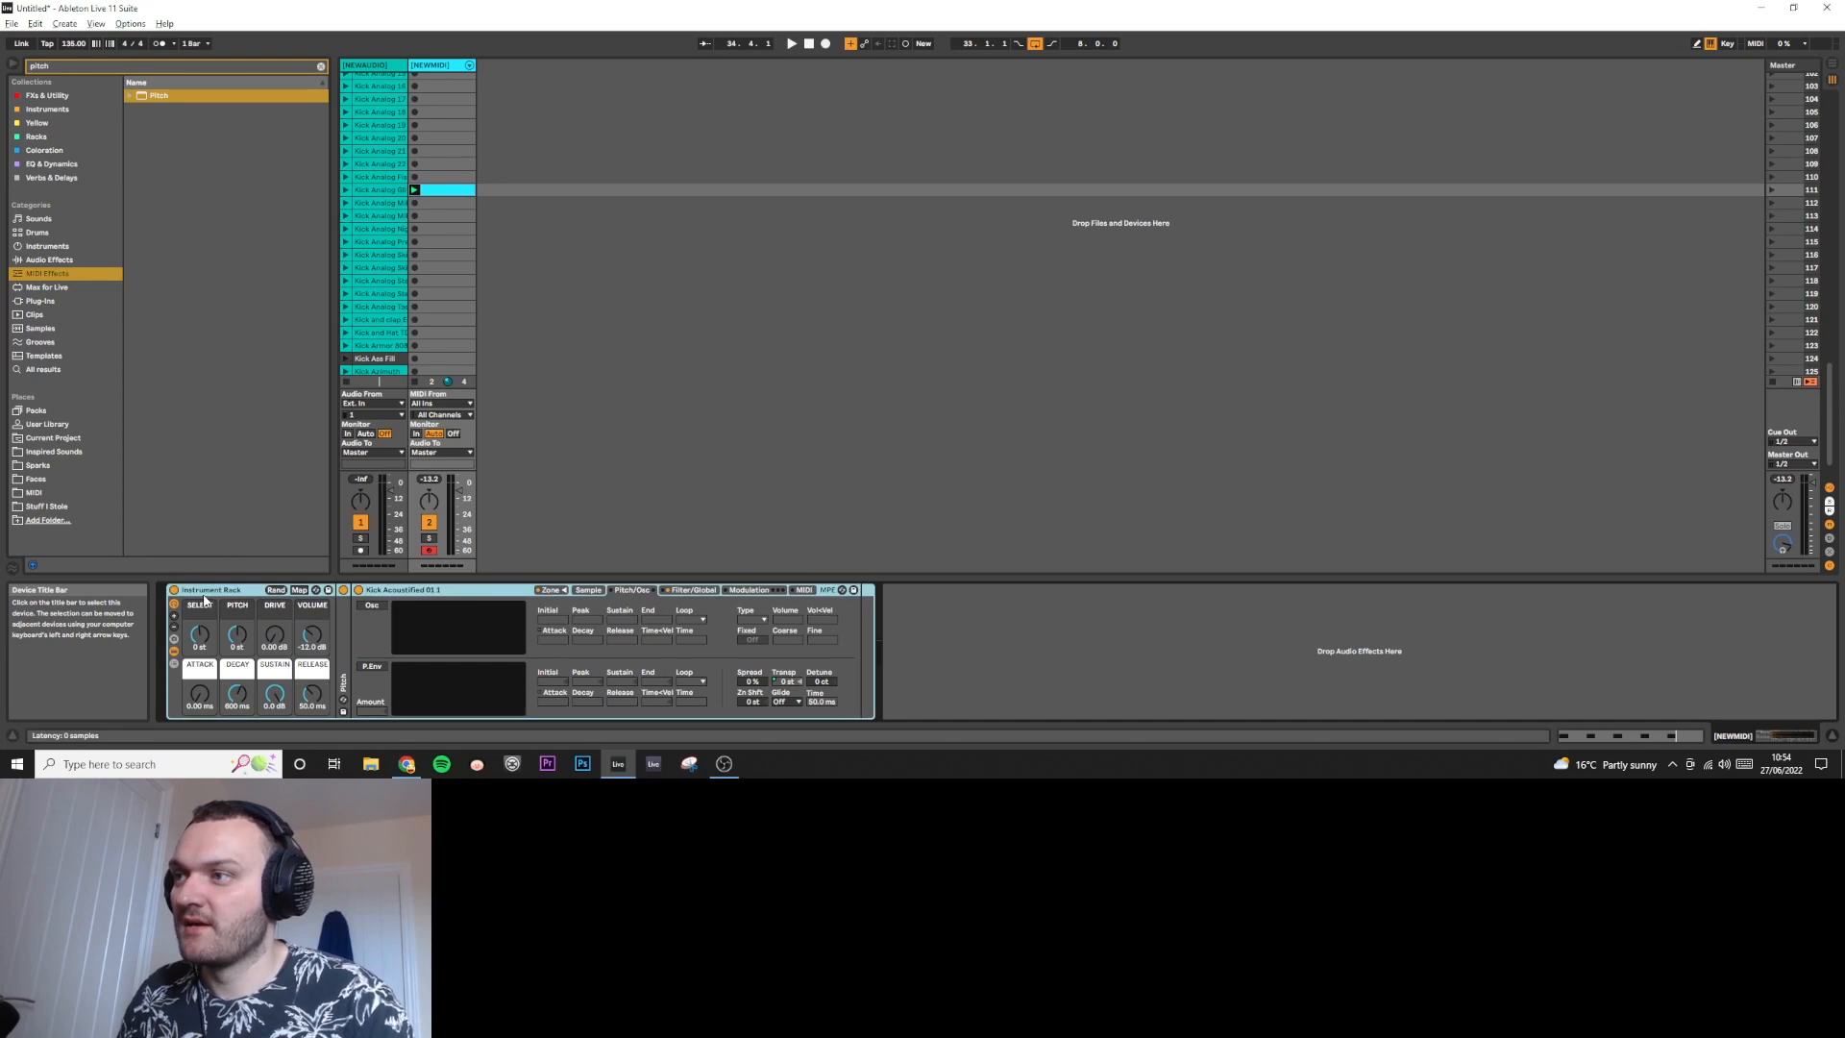
key("ctrl+r")
type("My 1")
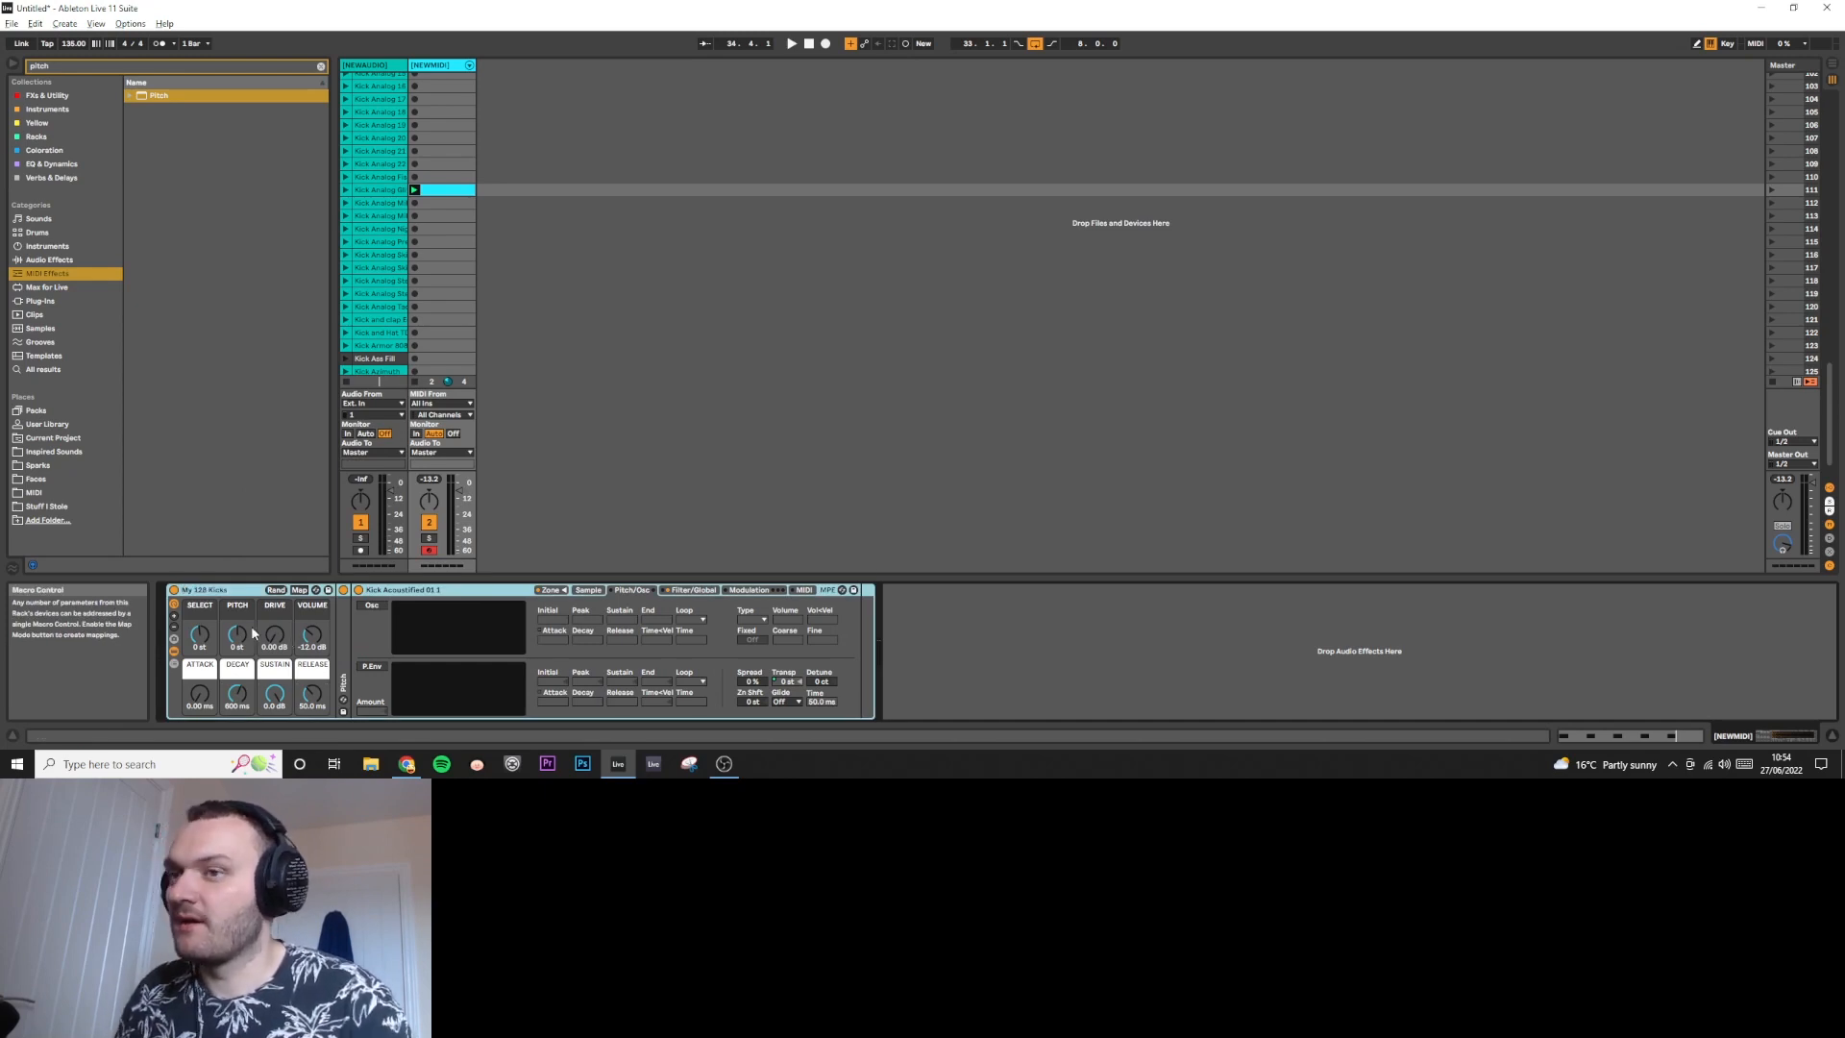
Add a Utility from the EQ & Dynamics collection after the Sampler inside the rack and switch it to Mono.
left_click(43, 150)
left_click(82, 165)
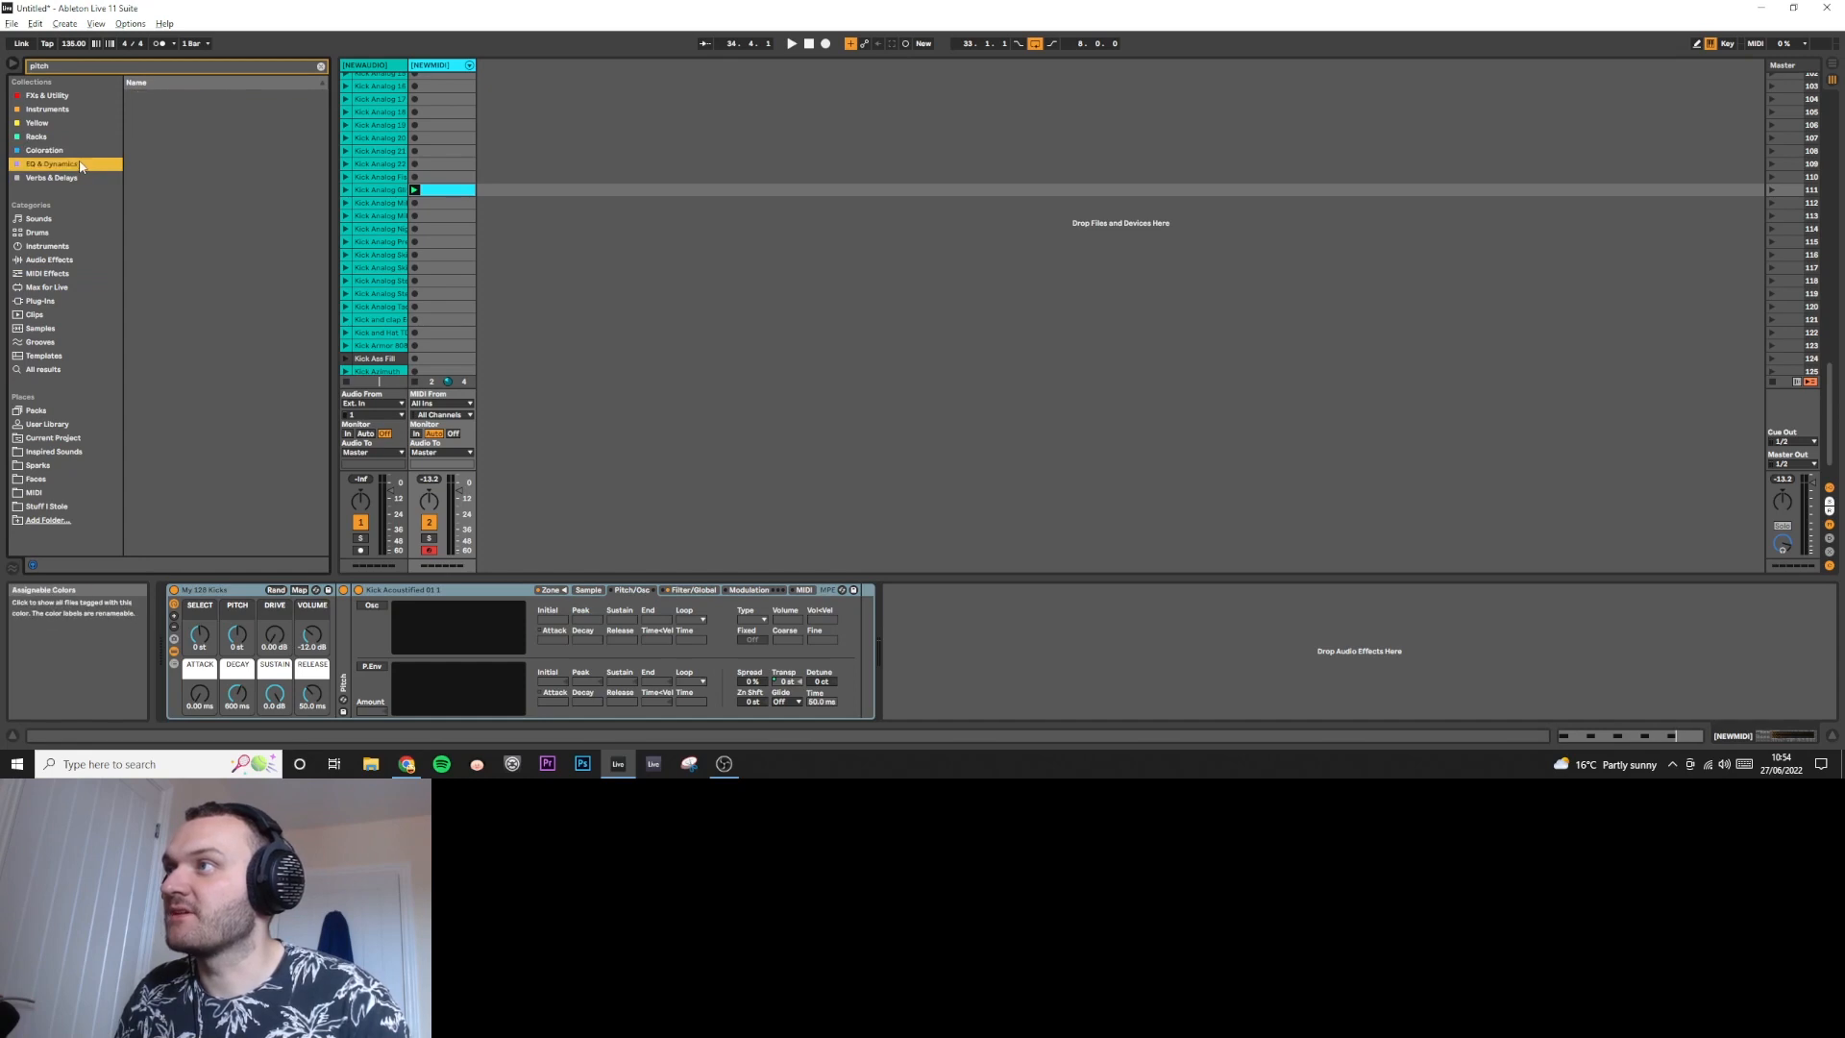
left_click(321, 66)
left_click_drag(157, 138, 863, 649)
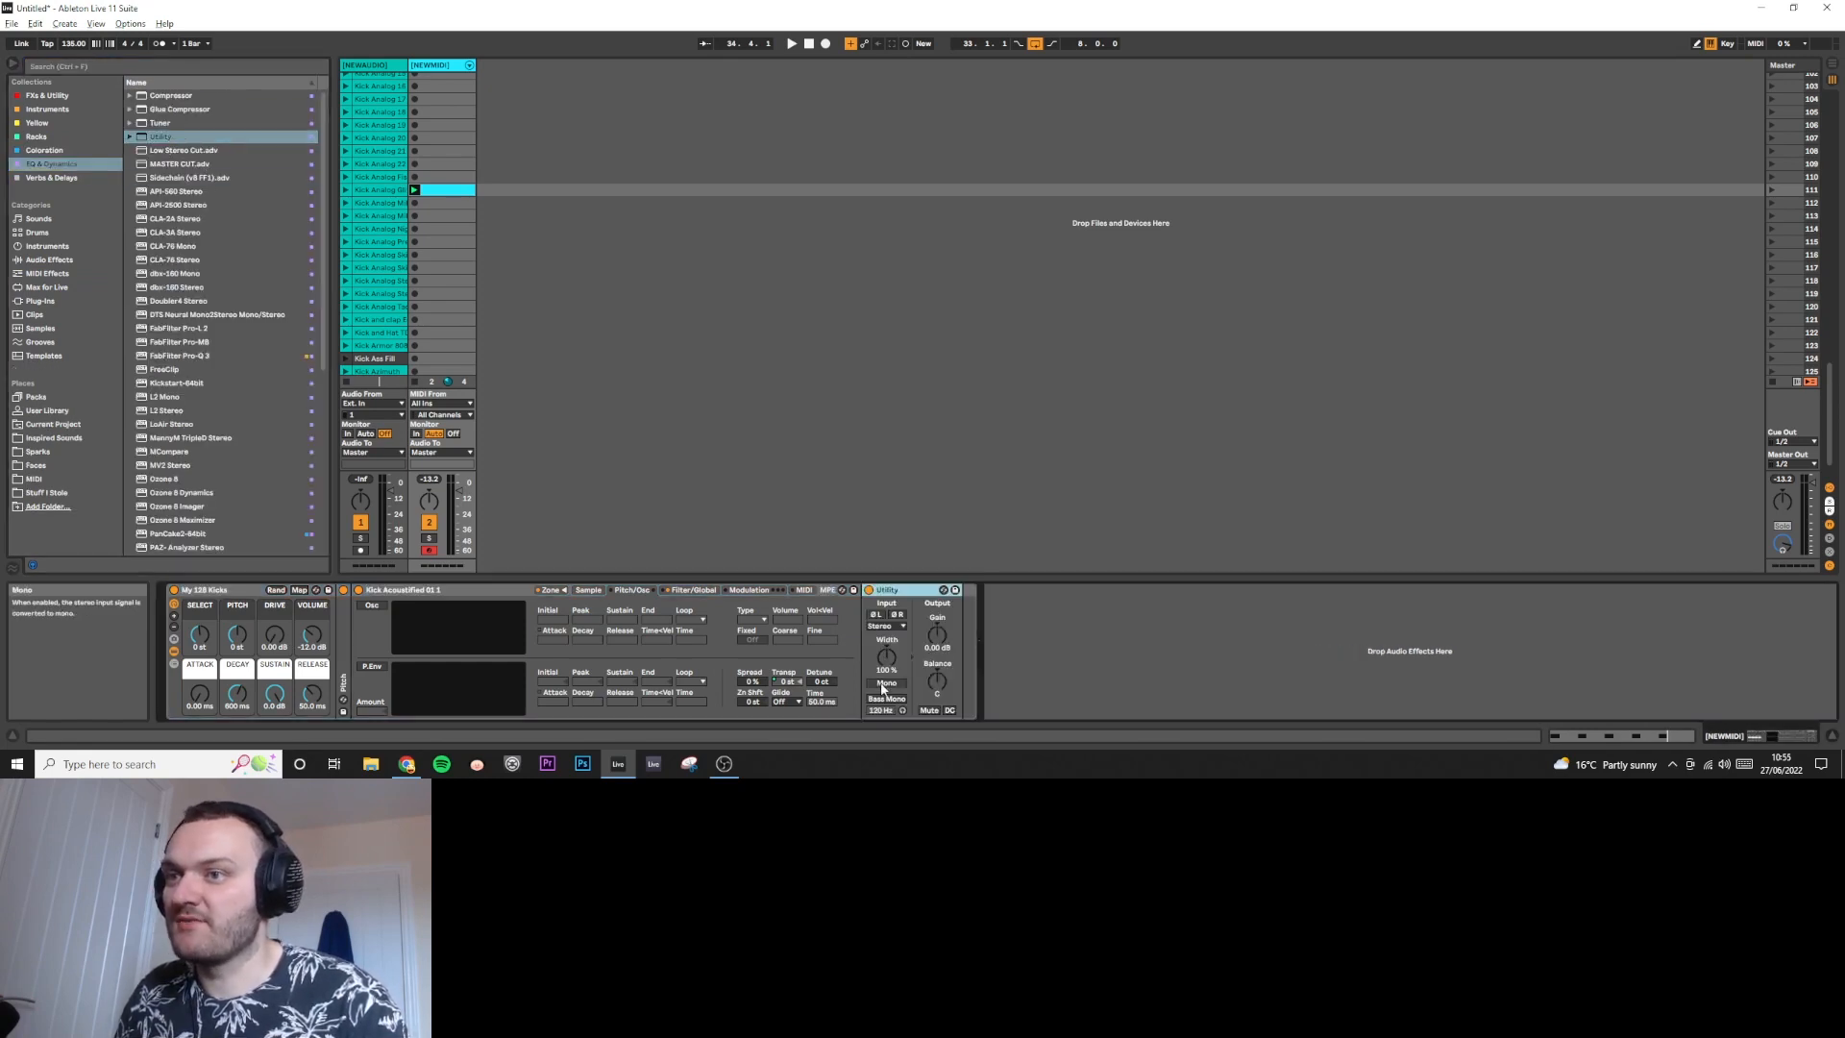
left_click(885, 683)
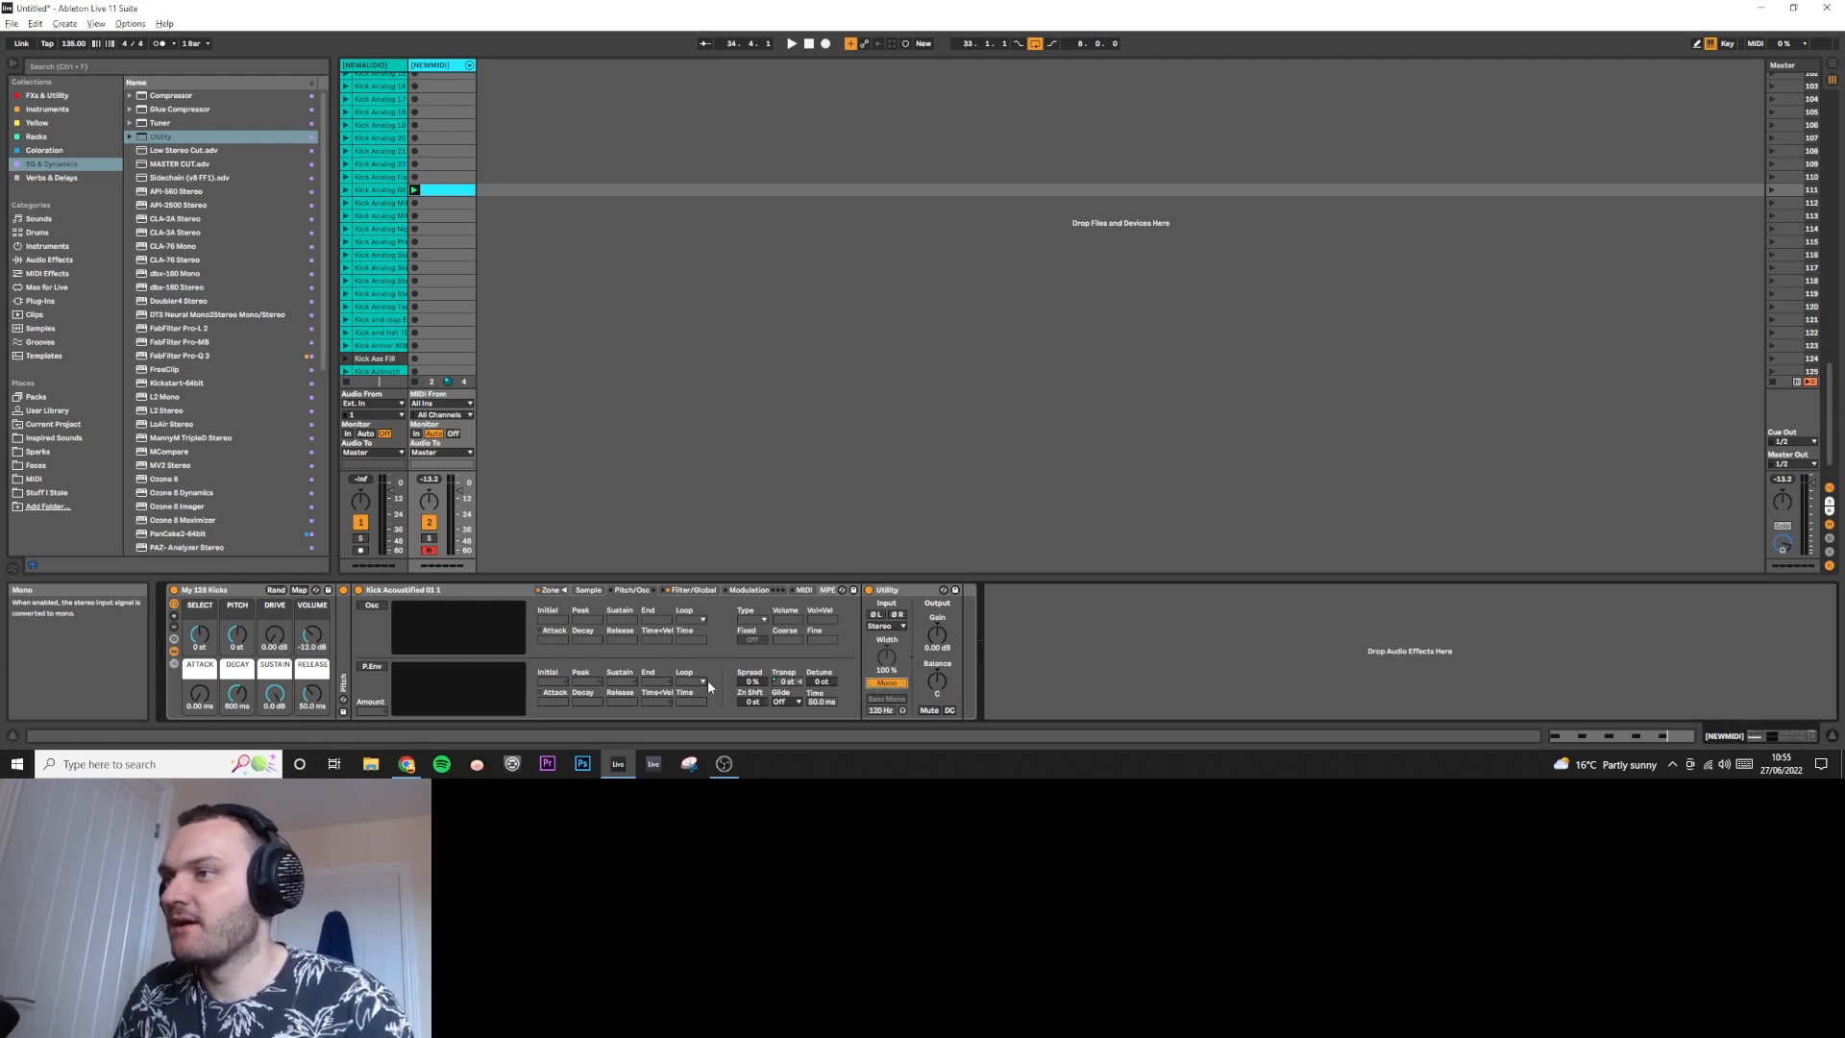
Hide the rack's devices and audition kicks during playback while adjusting the macros, with PITCH at -3 st and RELEASE at 1.72 s.
left_click(174, 653)
left_click(246, 590)
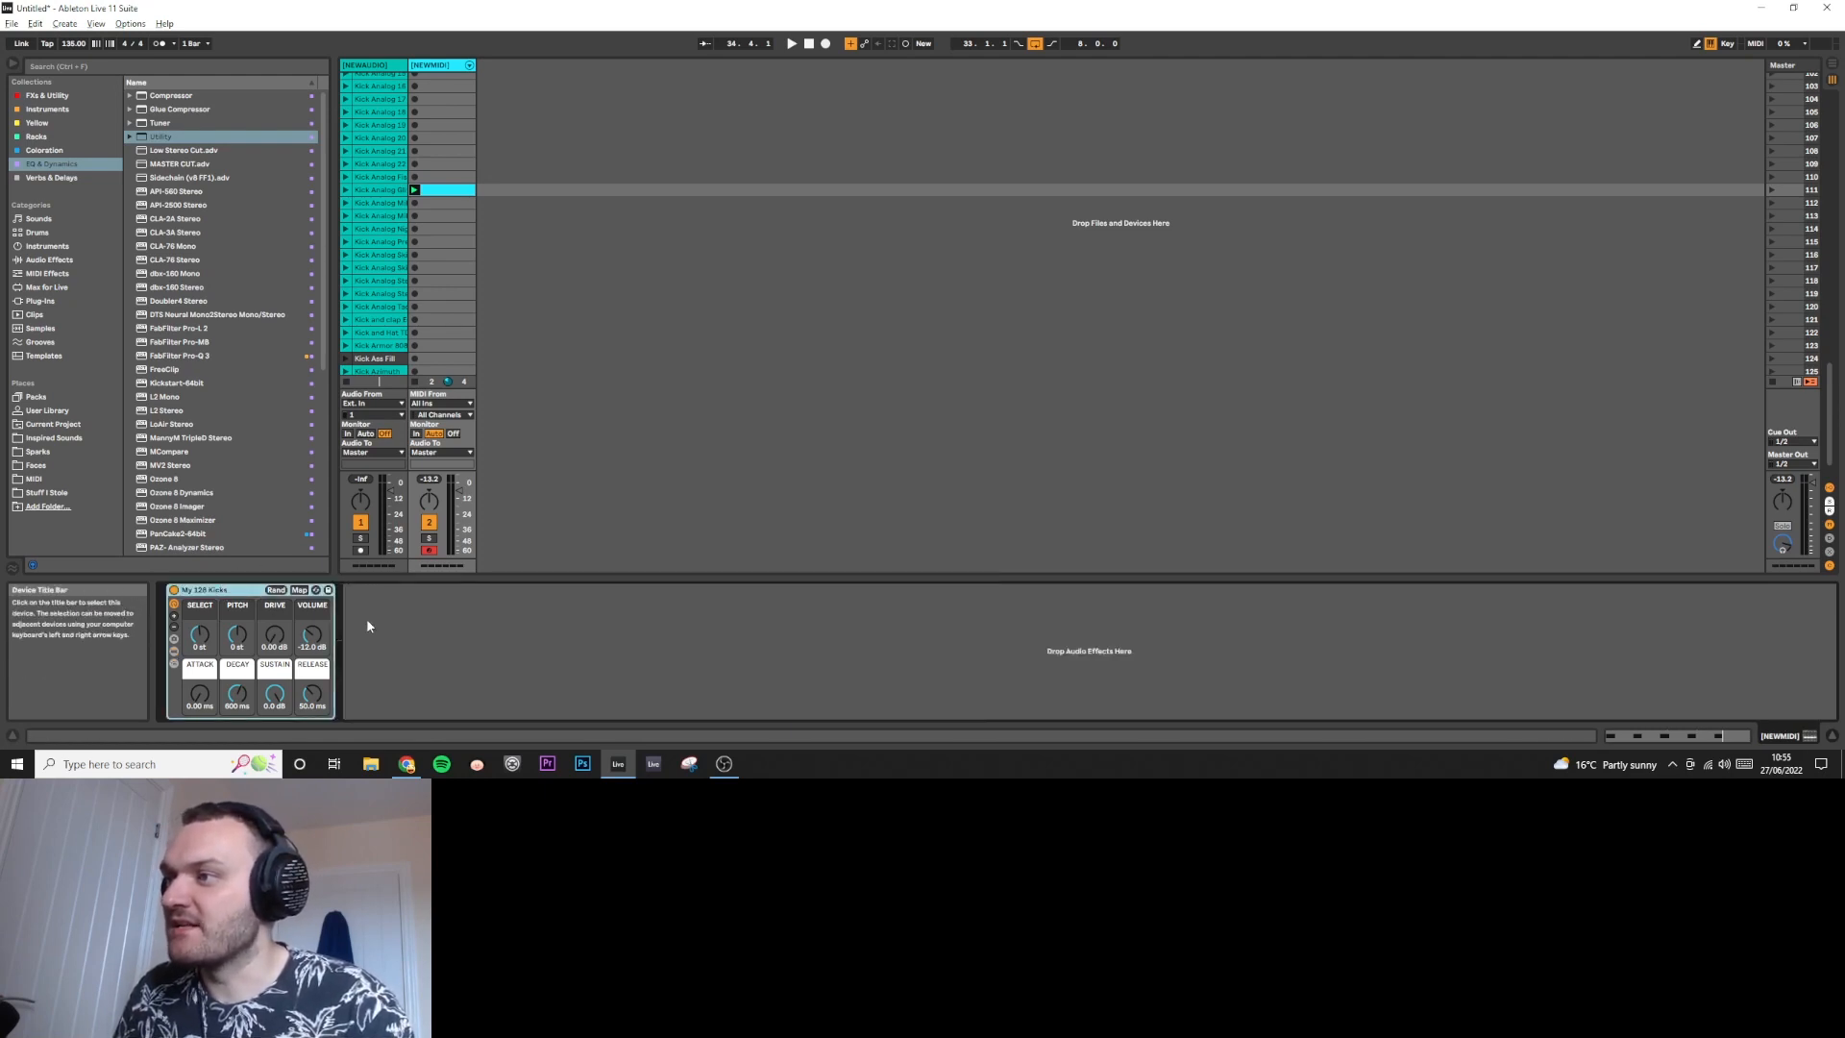
key("space")
mouse_move(204, 635)
left_mouse_down()
mouse_move(203, 606)
mouse_move(237, 654)
mouse_move(315, 614)
mouse_move(275, 709)
mouse_move(237, 707)
mouse_move(275, 721)
mouse_move(236, 711)
mouse_move(238, 649)
mouse_move(200, 680)
mouse_move(200, 644)
left_mouse_up()
key("space")
key("space")
left_click_drag(312, 696, 207, 691)
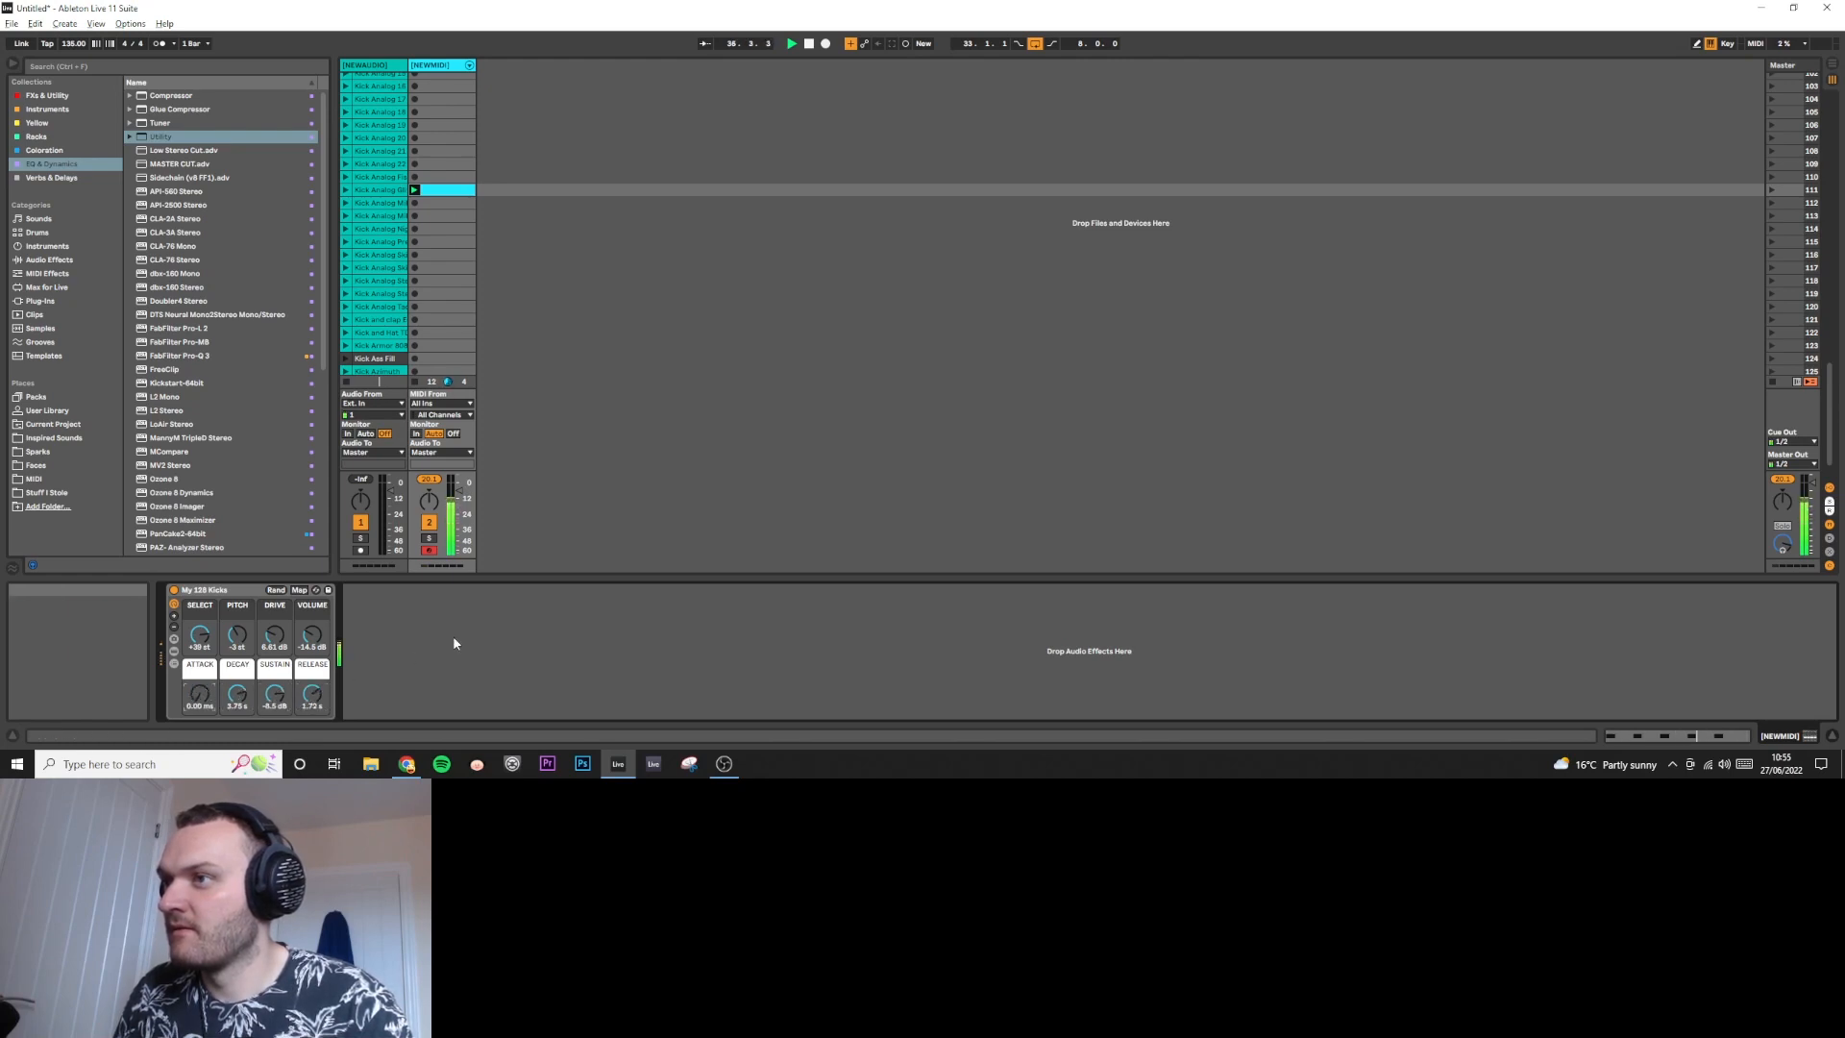
key("space")
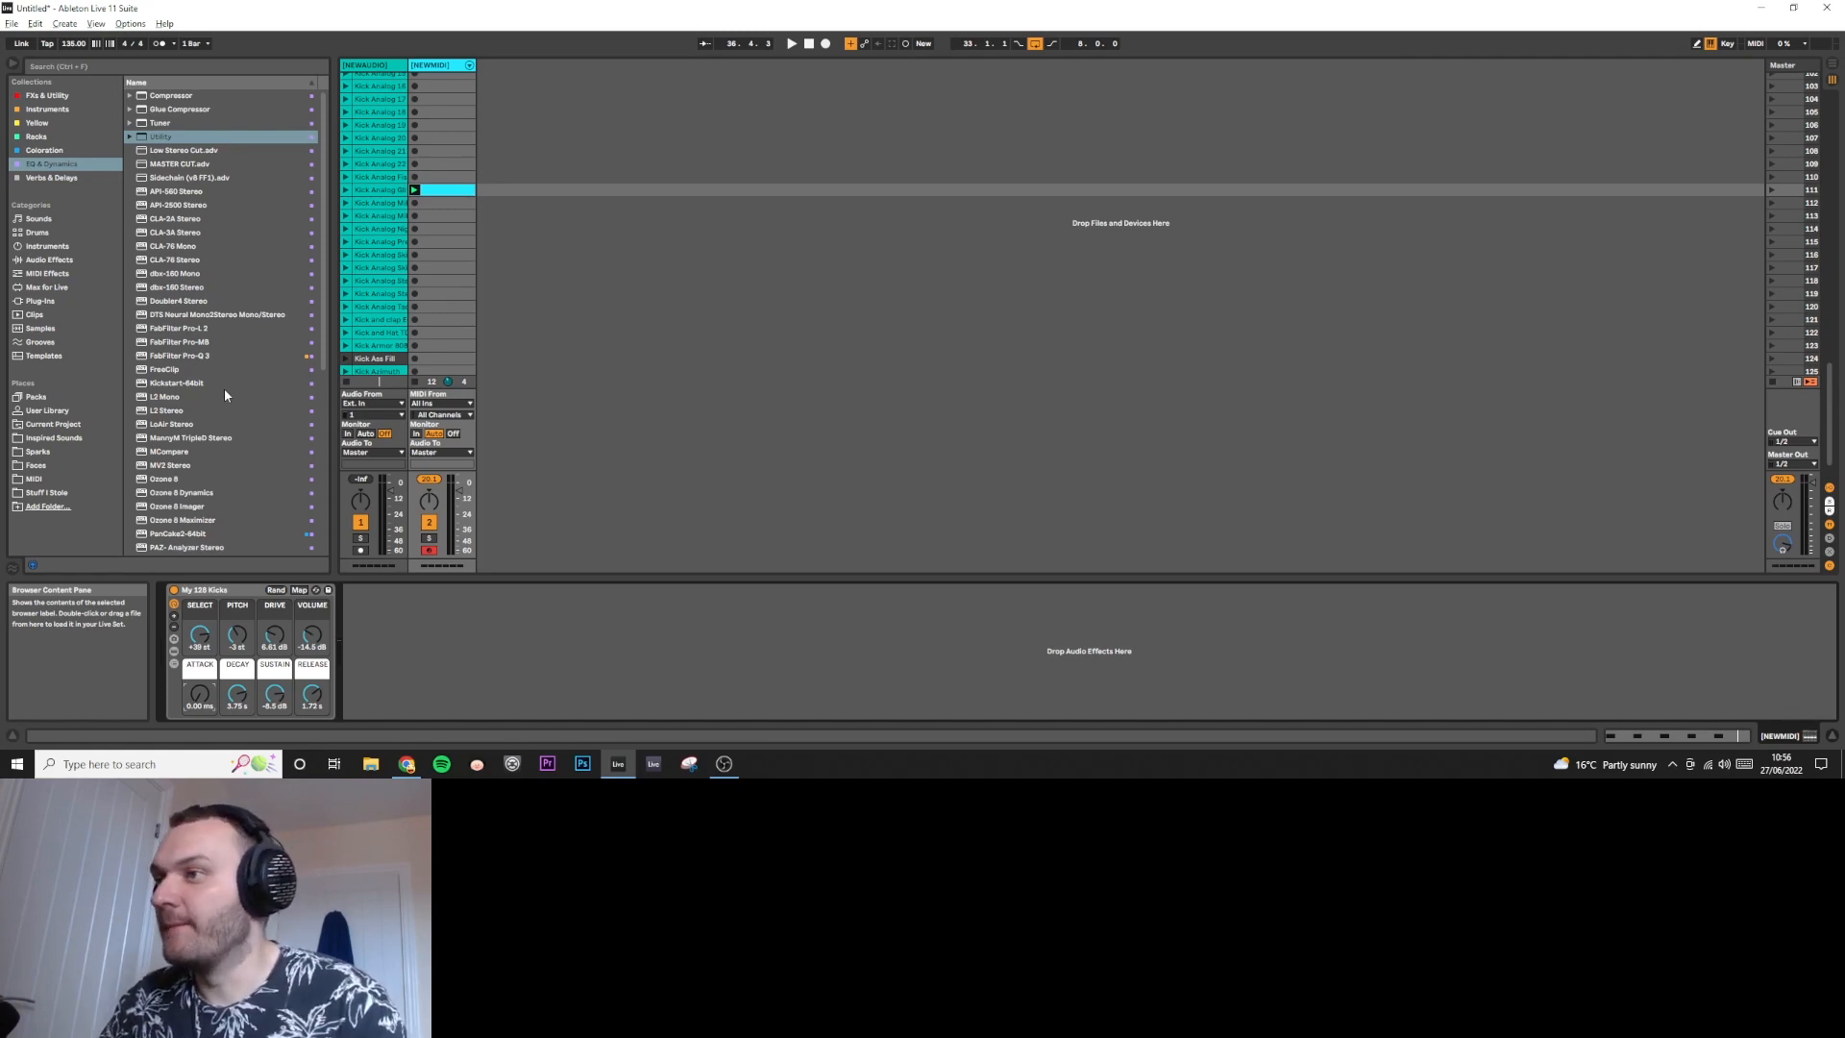
Save the rack as the preset My 128 Kicks in the User Library and add it to the Racks collection.
left_click(328, 590)
key("Return")
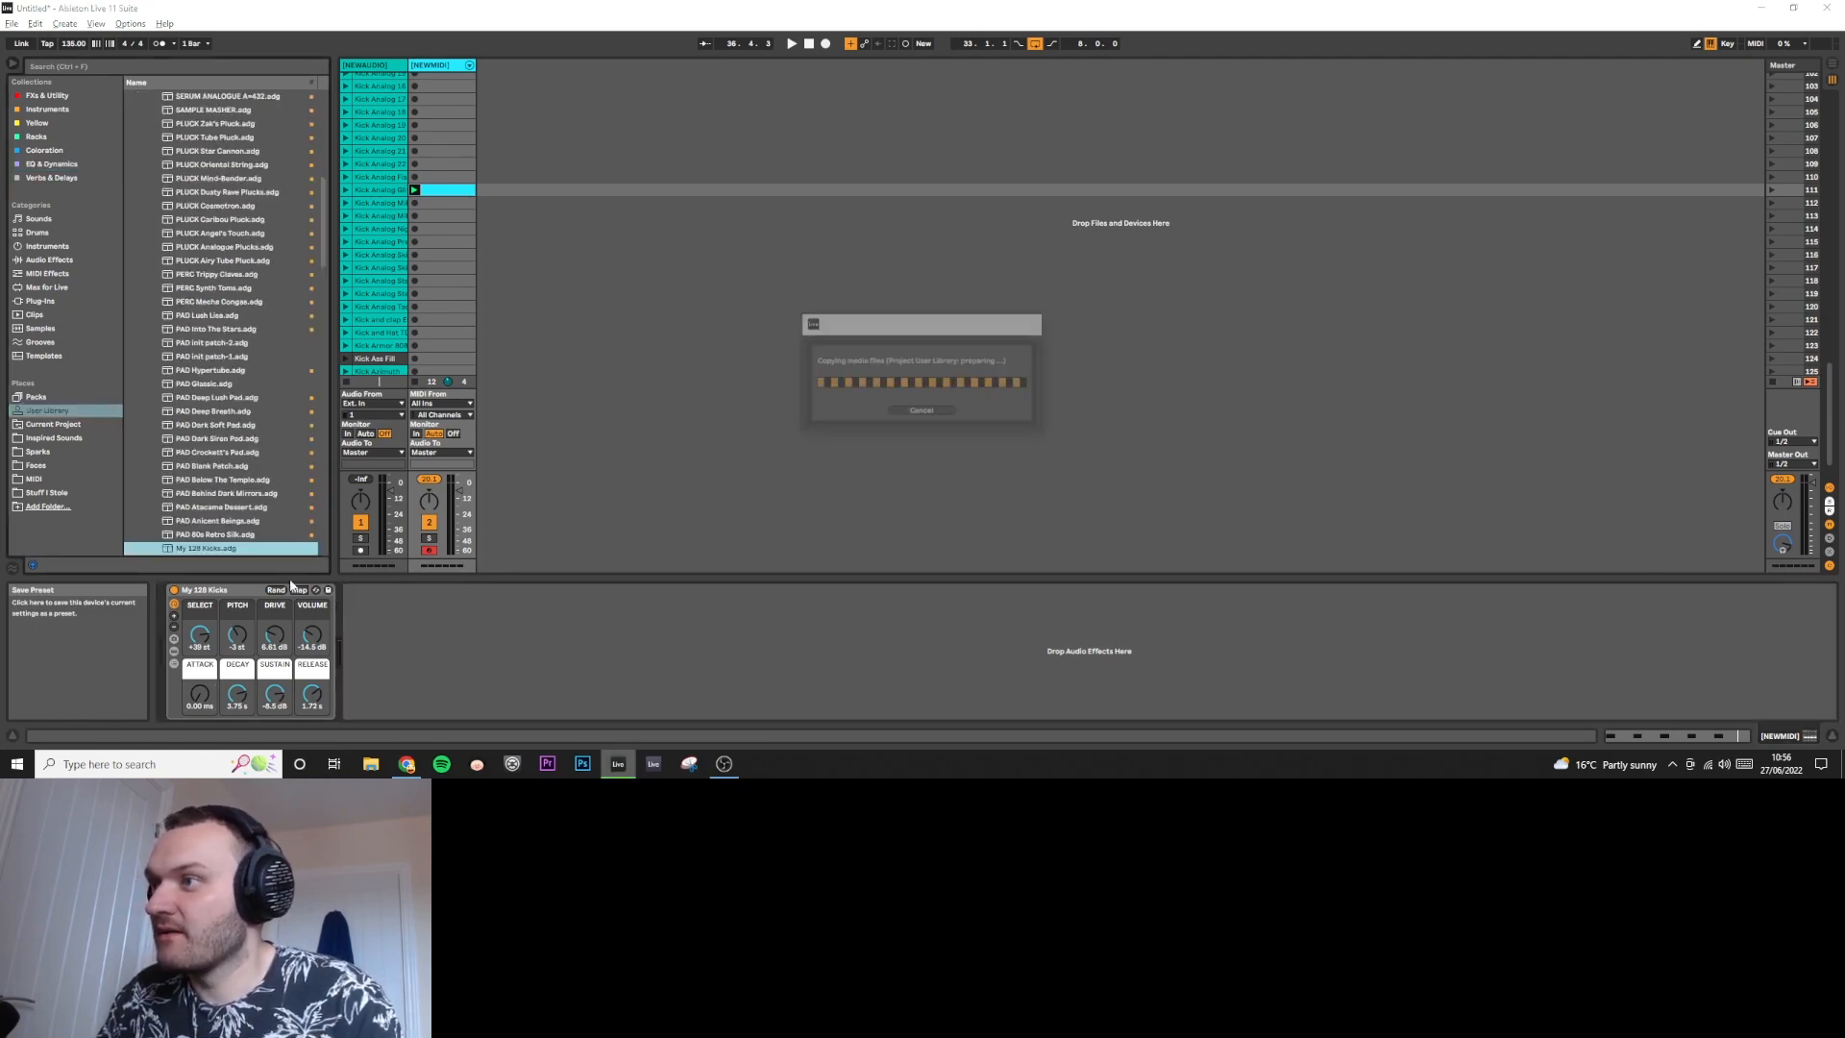
right_click(236, 550)
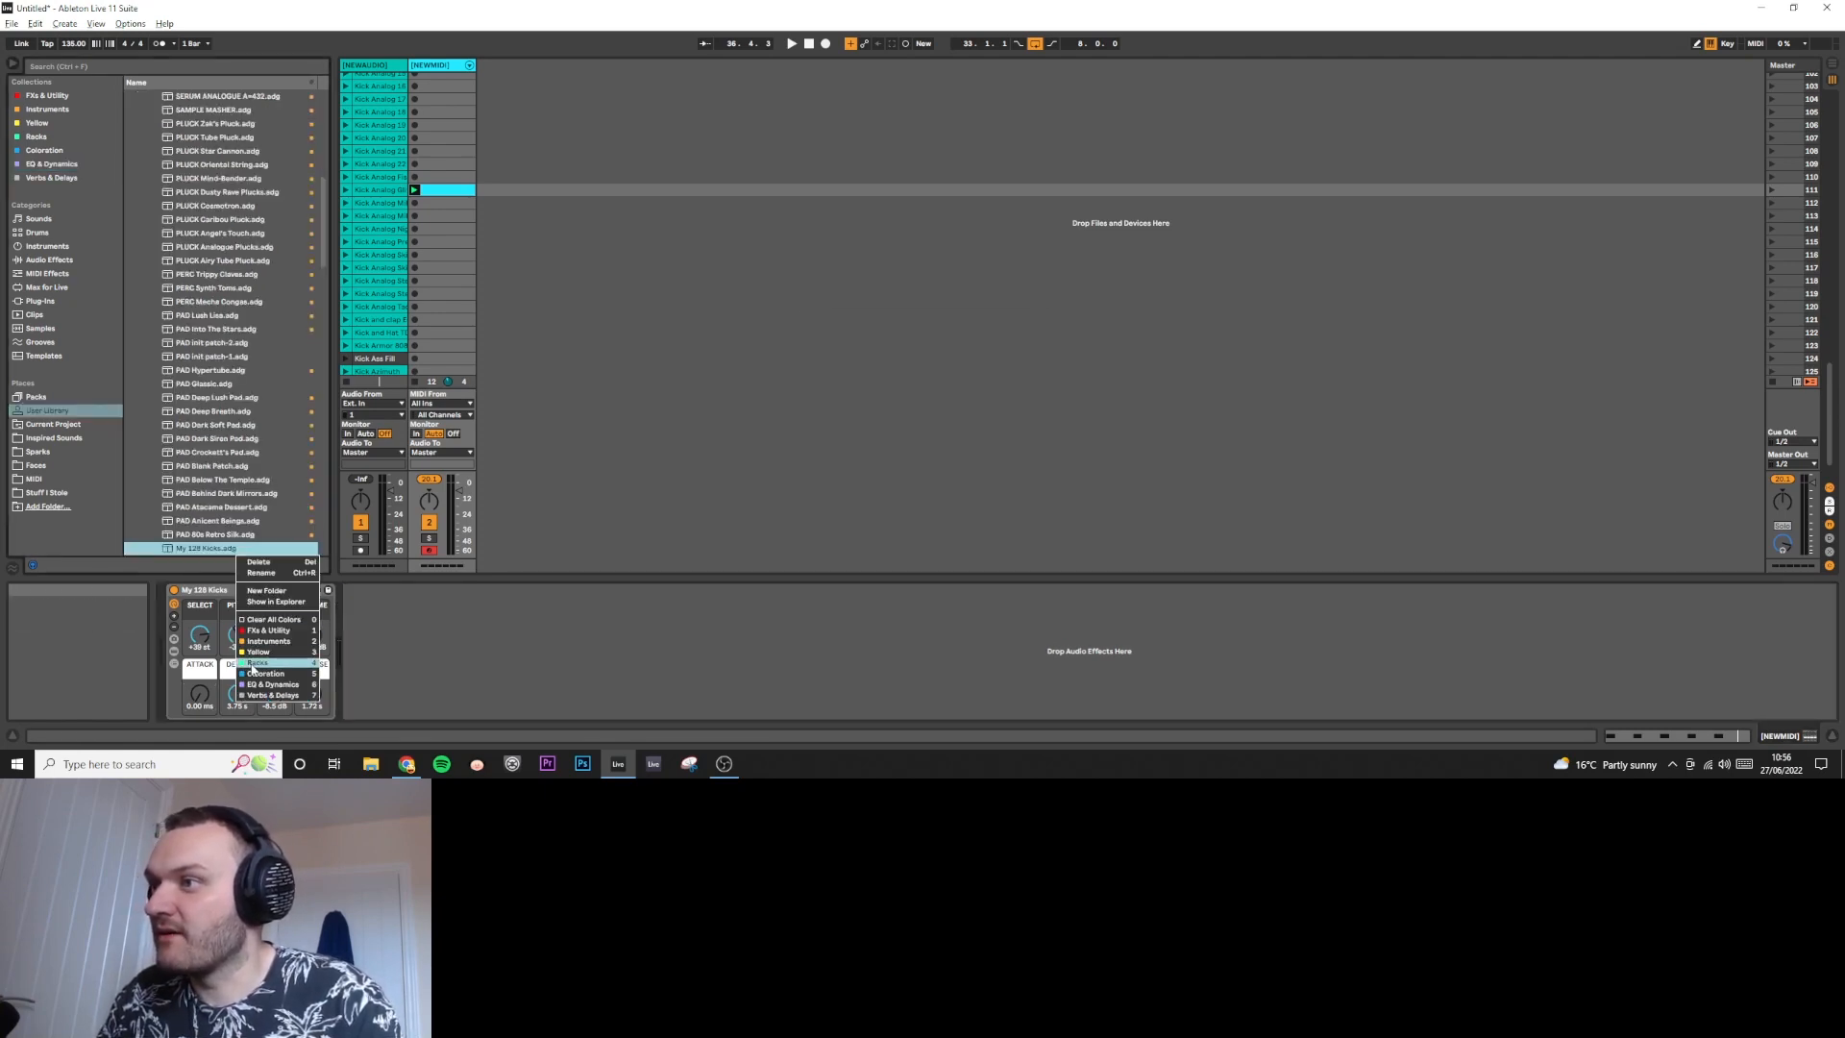
left_click(255, 664)
left_click(56, 139)
scroll(199, 290, "down", 1)
scroll(199, 292, "up", 1)
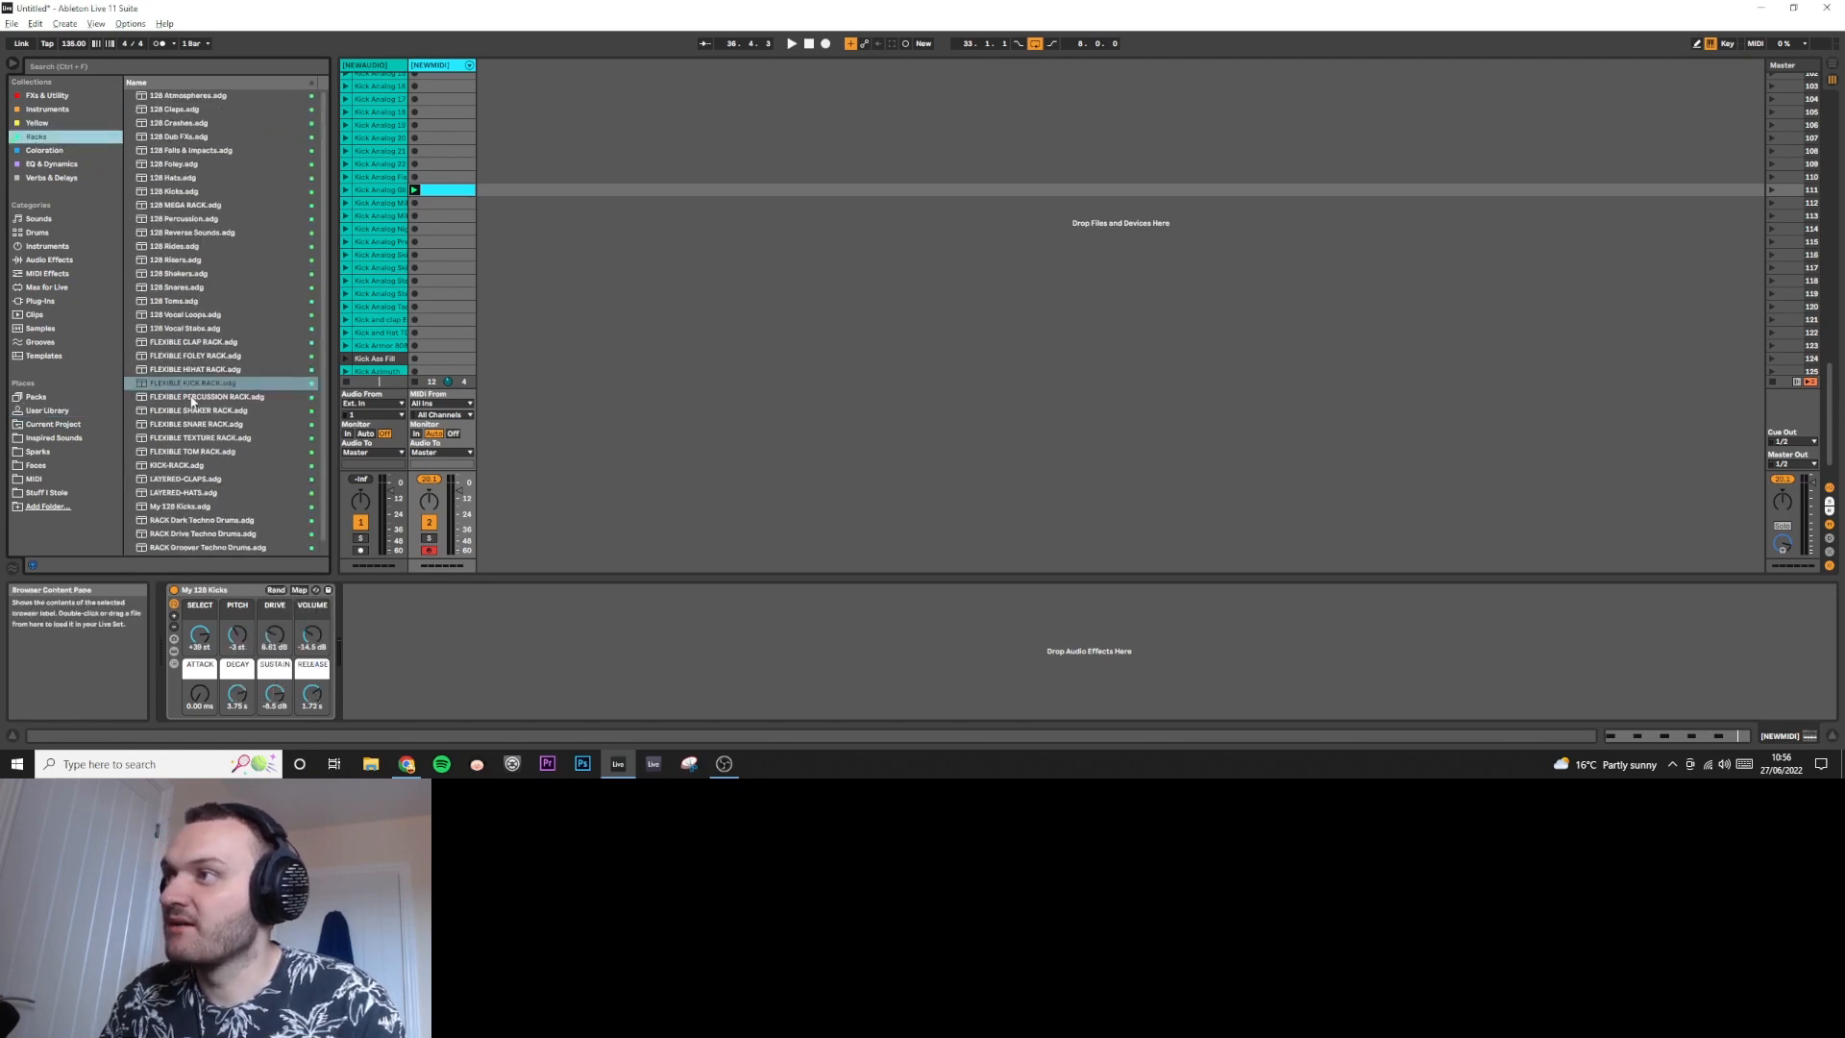